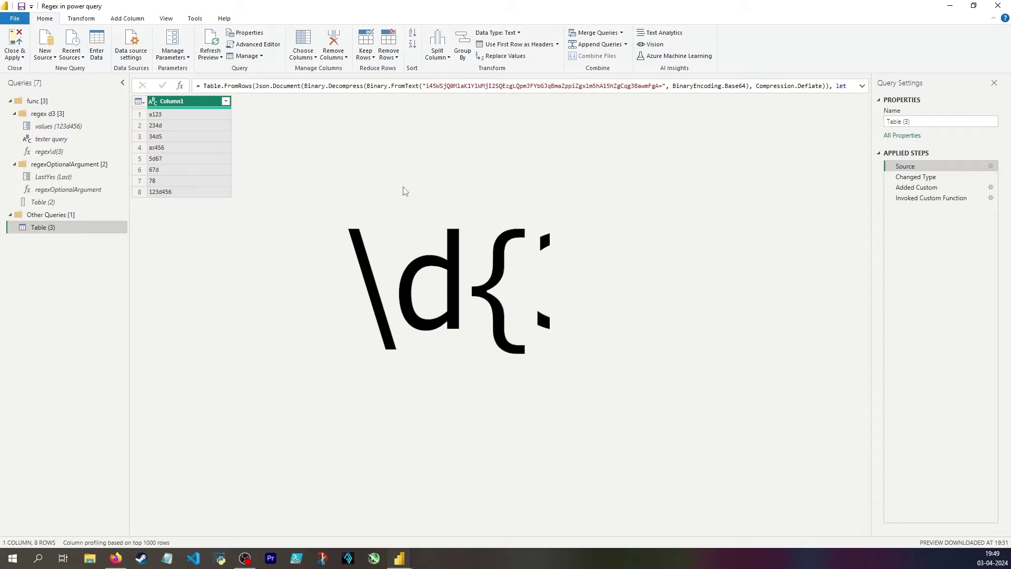
Step: Examine the sample values in Table (3), the Regex \d{3} column's results and the "Last" argument of the regexOptionalArgument call
click(176, 117)
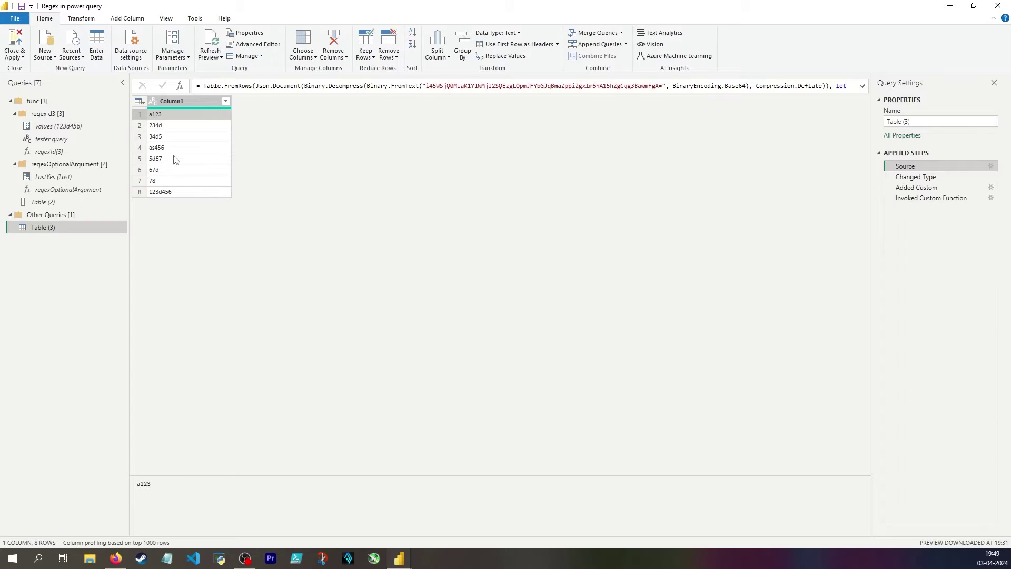
click(178, 191)
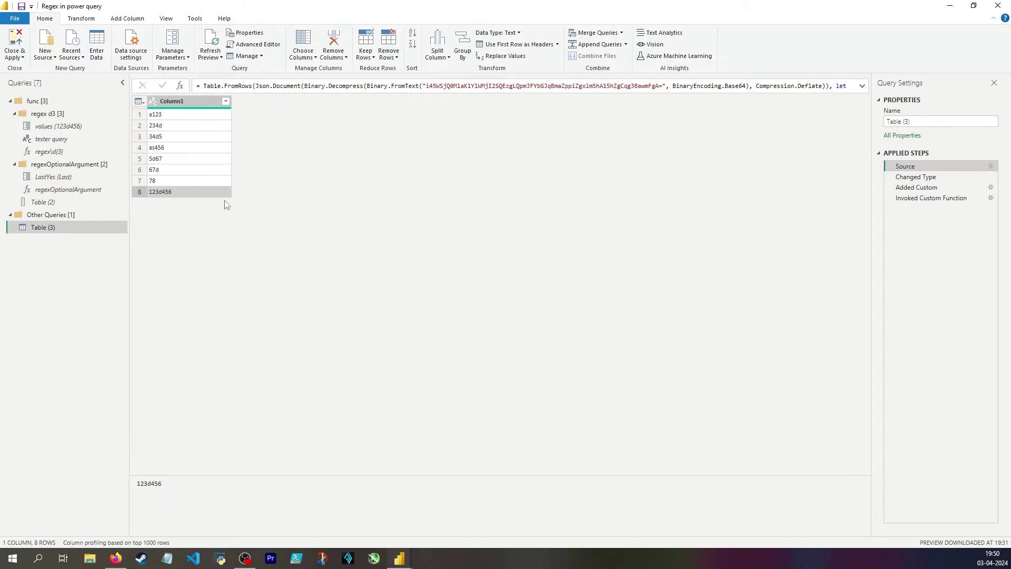
click(916, 188)
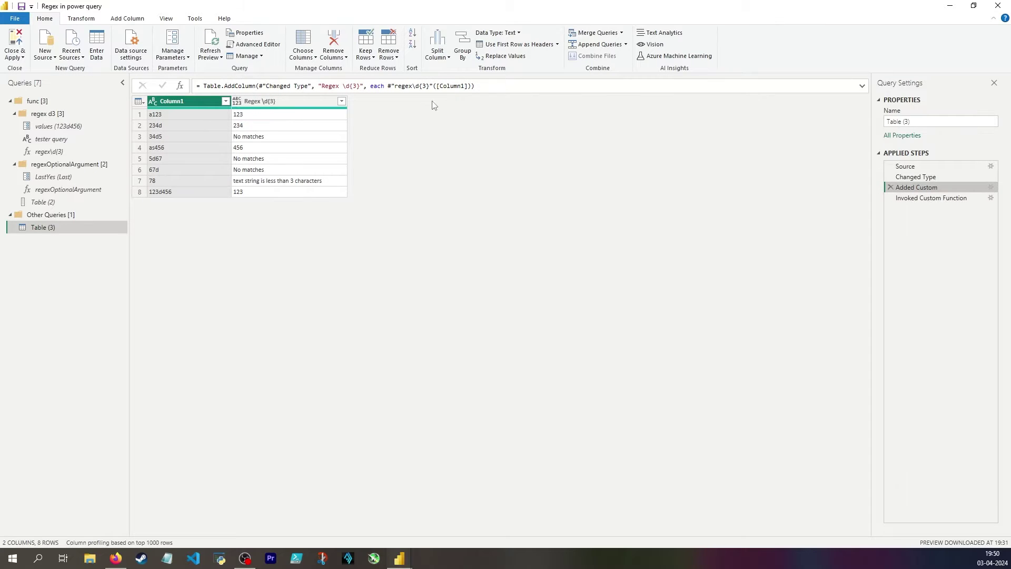
click(266, 115)
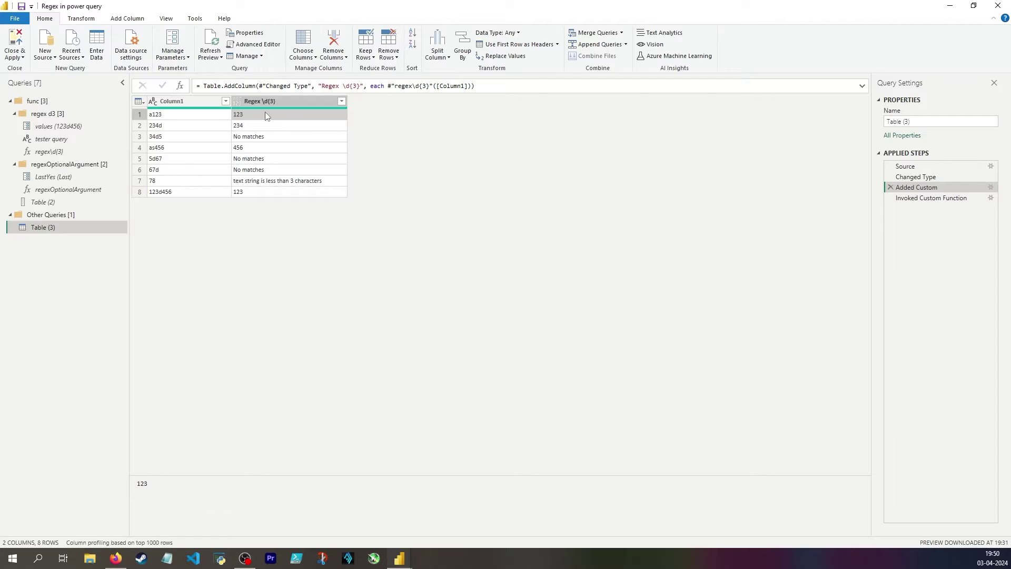
click(246, 137)
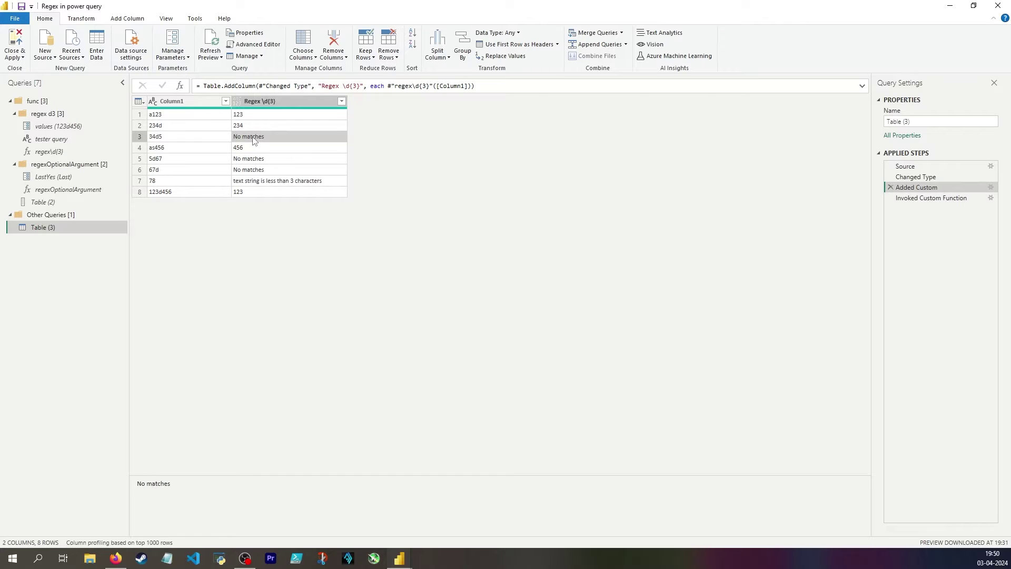
click(248, 182)
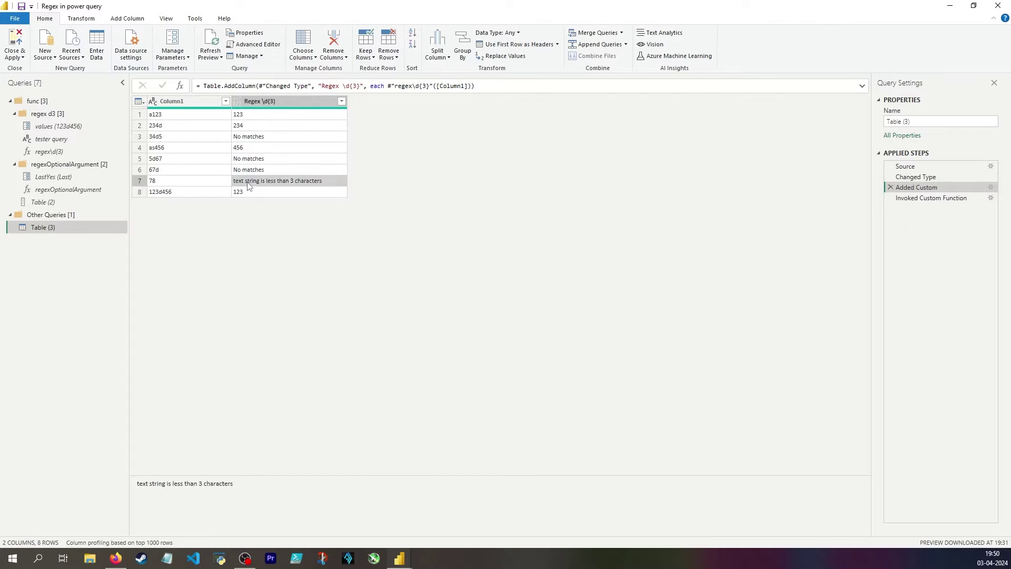
click(158, 182)
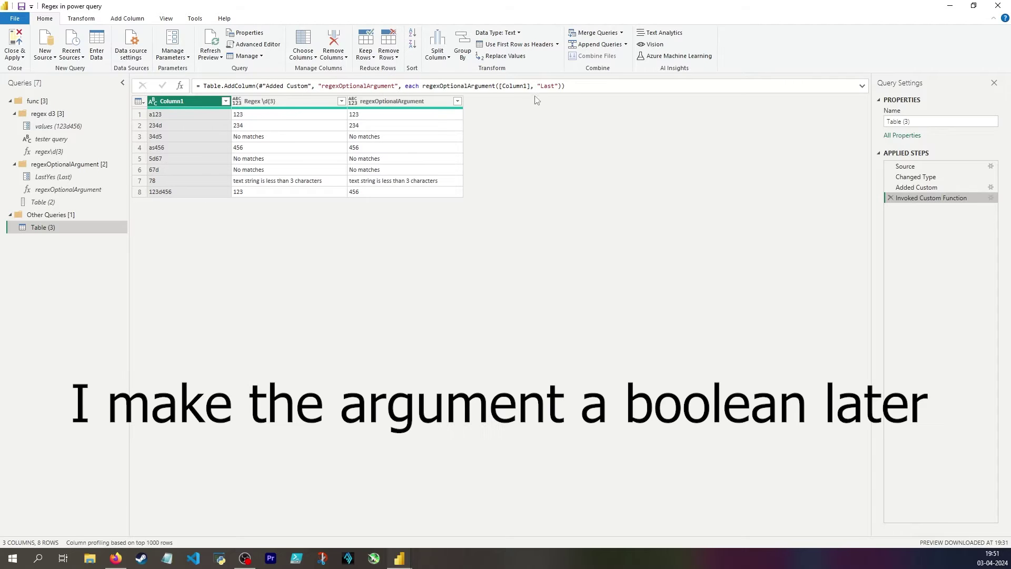
drag(538, 87, 557, 87)
click(492, 203)
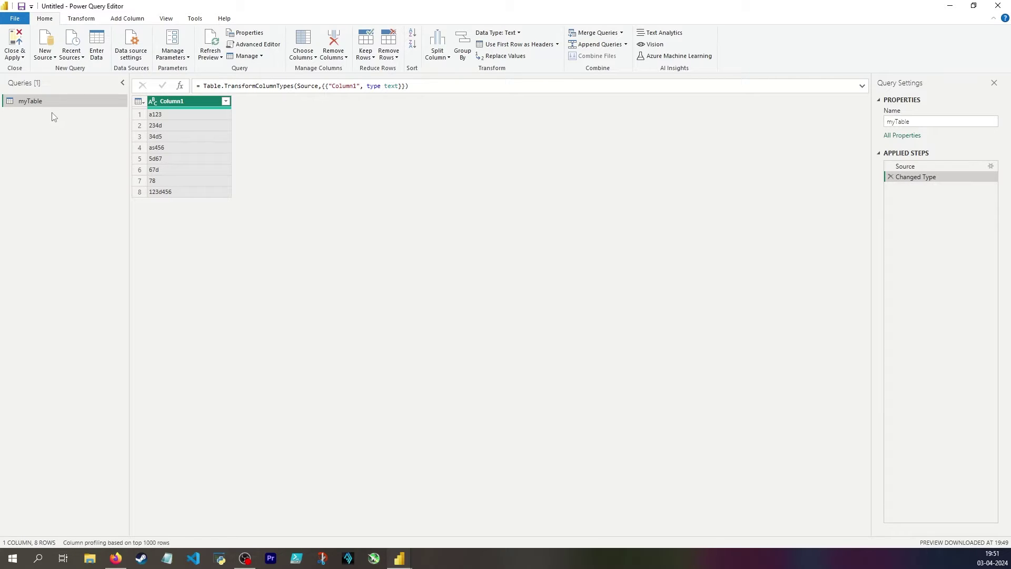
Step: Create a new parameter named values with the current value a123
click(177, 56)
click(193, 69)
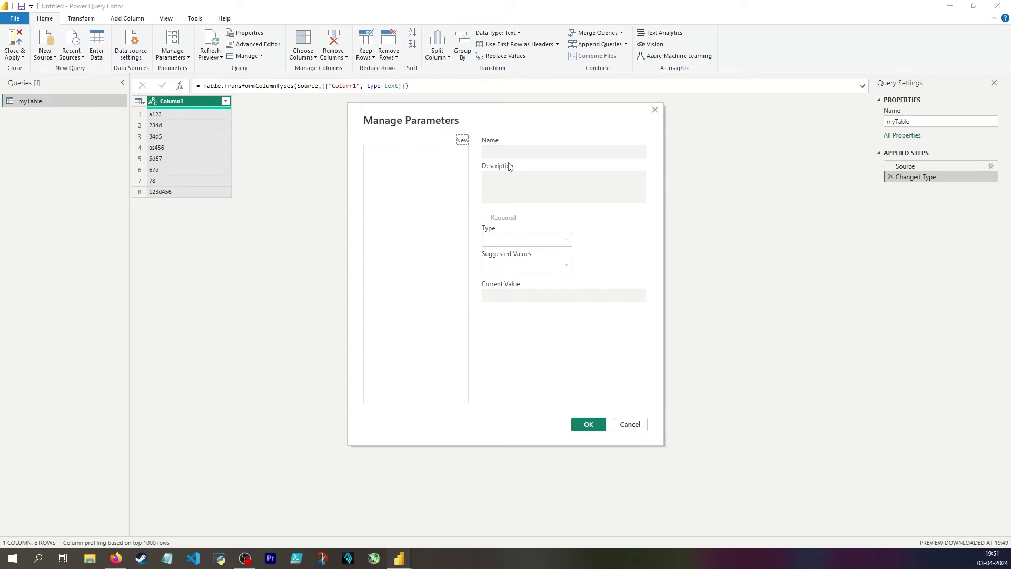
click(463, 141)
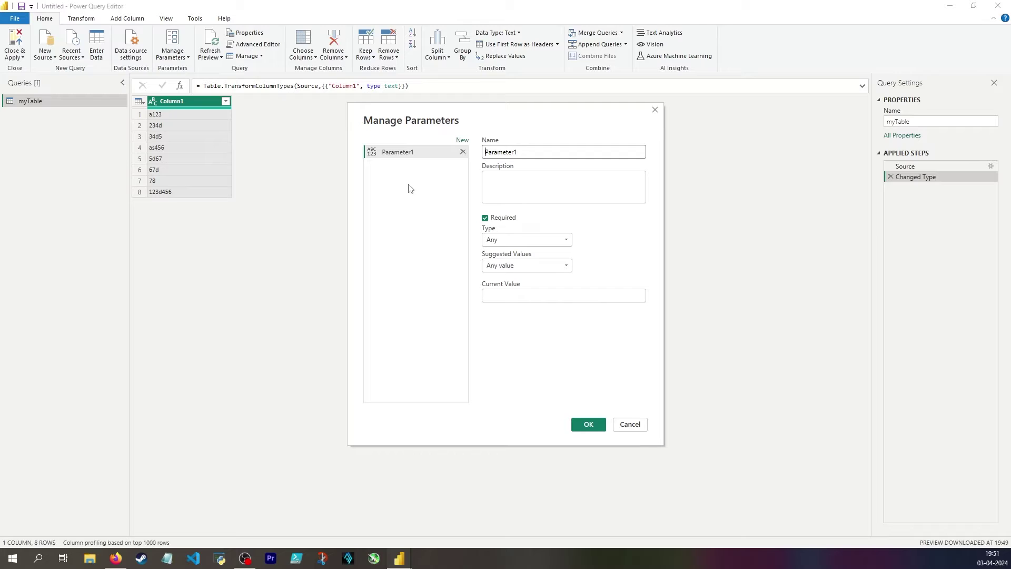
click(384, 156)
text(values)
click(385, 156)
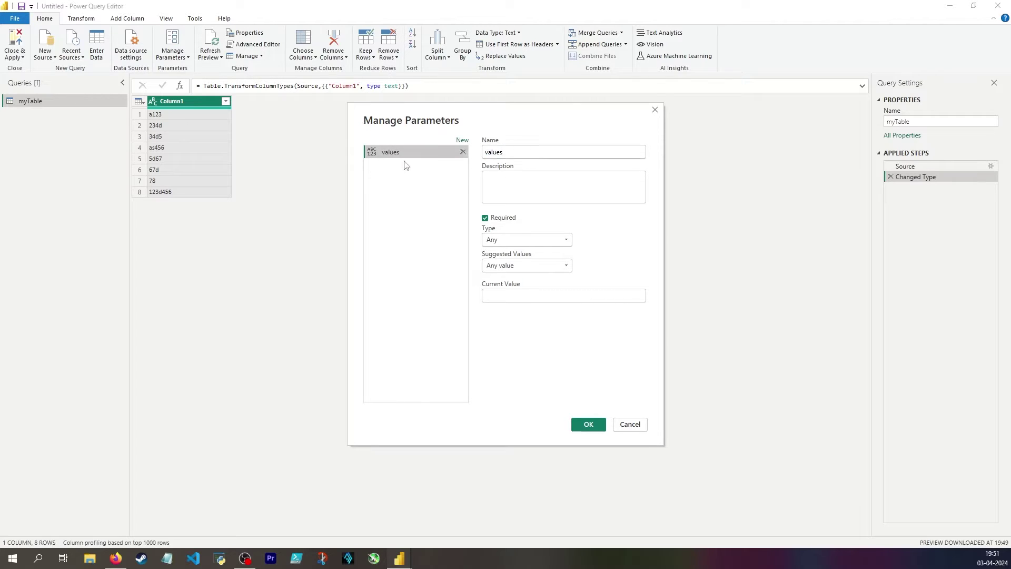
click(515, 294)
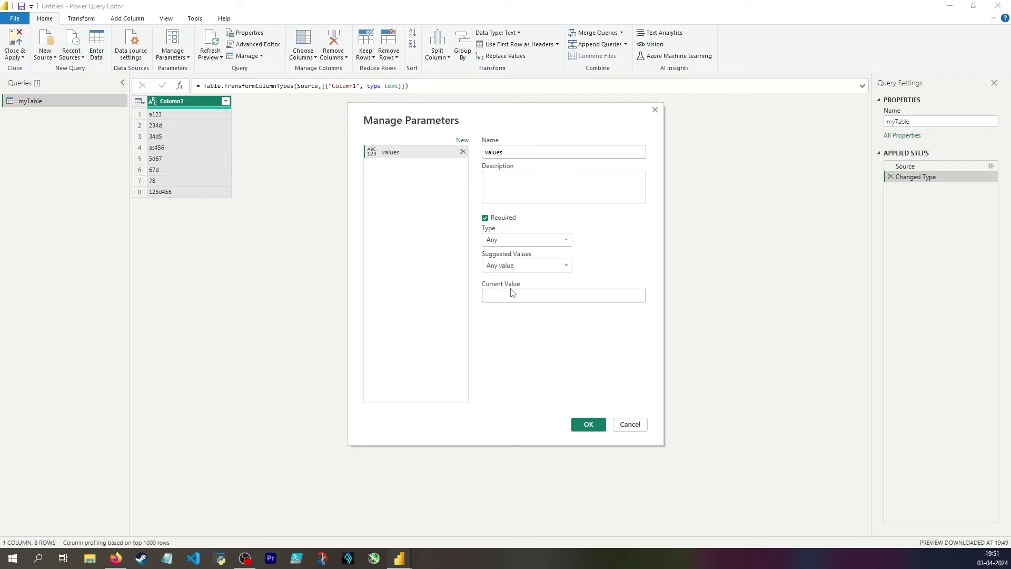
text(a123)
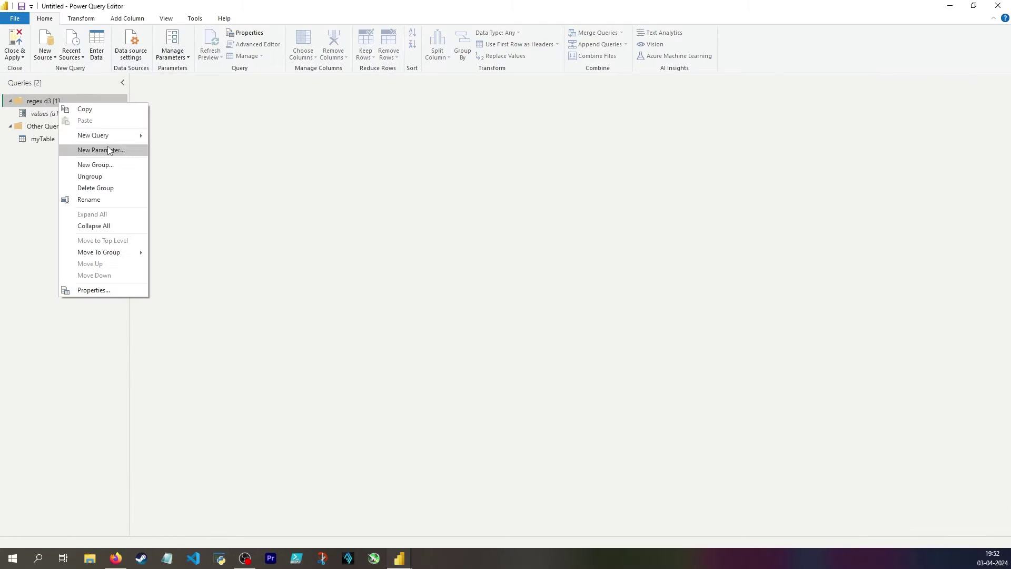
Step: Add a blank query to the regex d3 group and name it tester query1
mouse_move(120, 142)
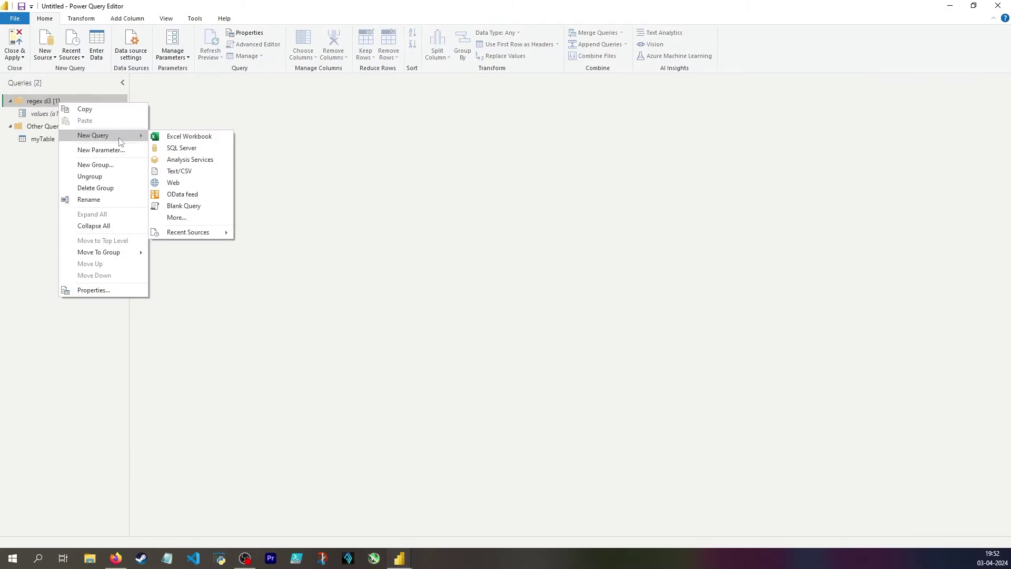
click(196, 205)
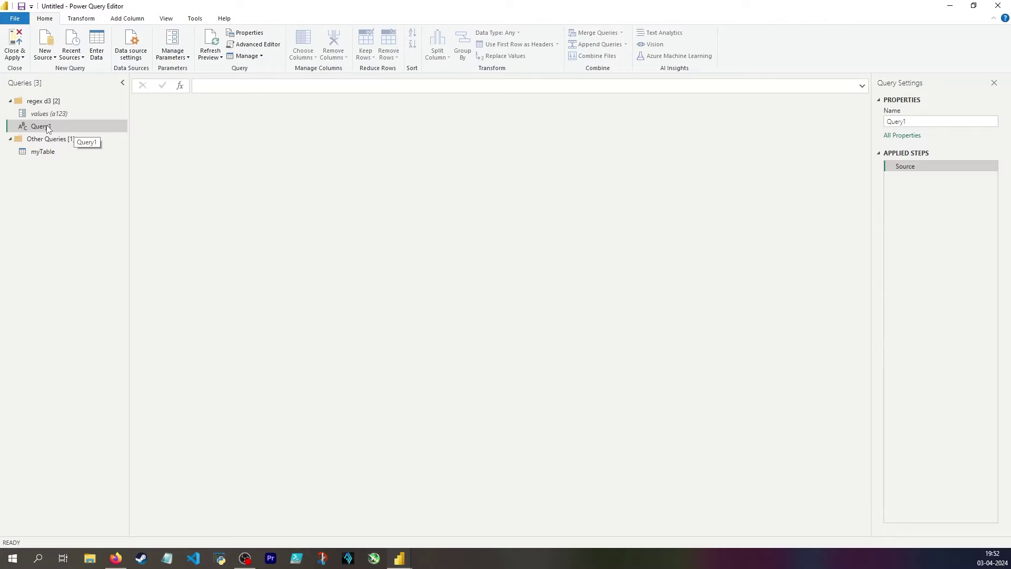
double_click(78, 125)
text(tester query1)
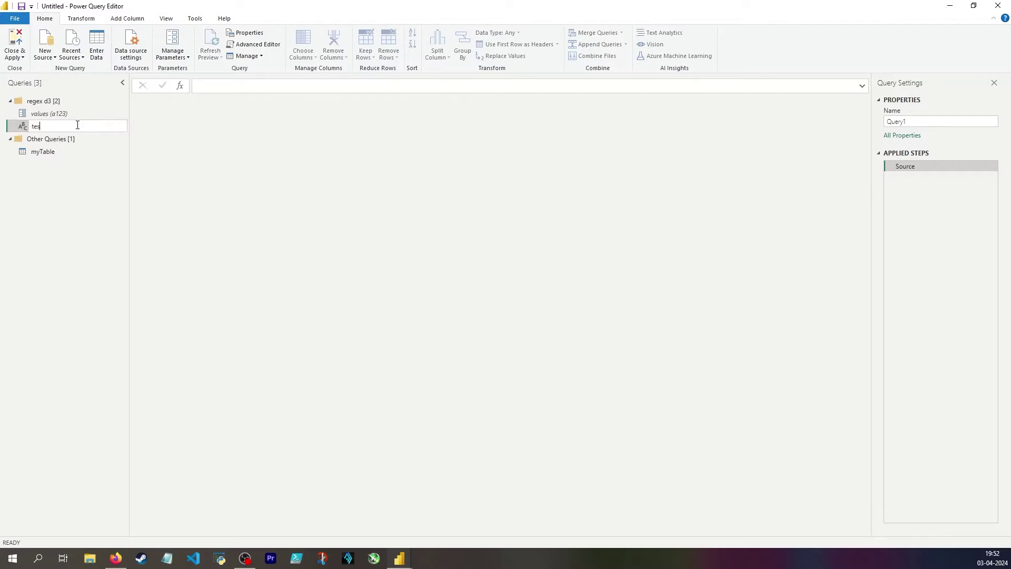
key(Return)
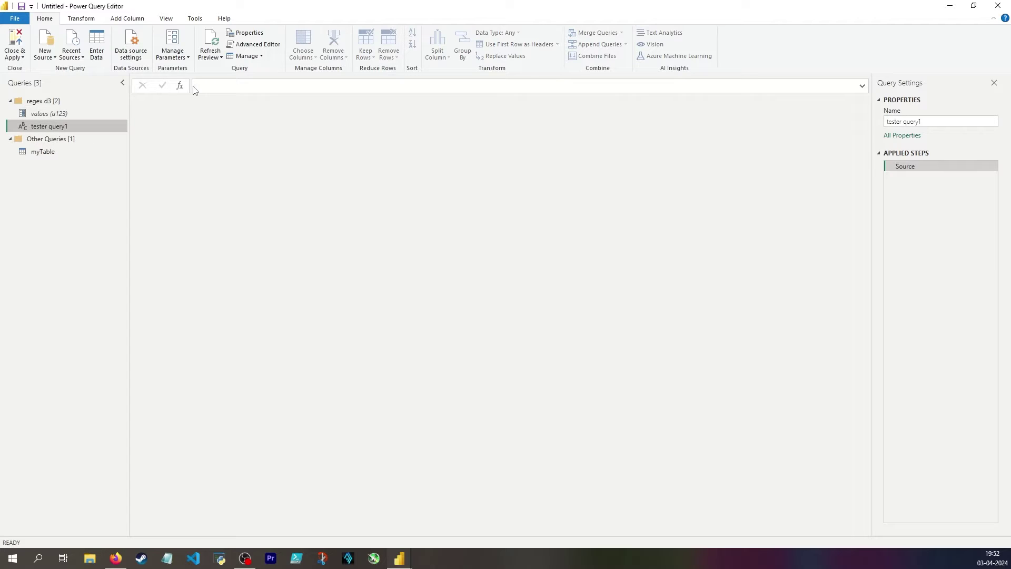
Step: Set the Source formula of tester query1 to = Text.From(values)
click(233, 89)
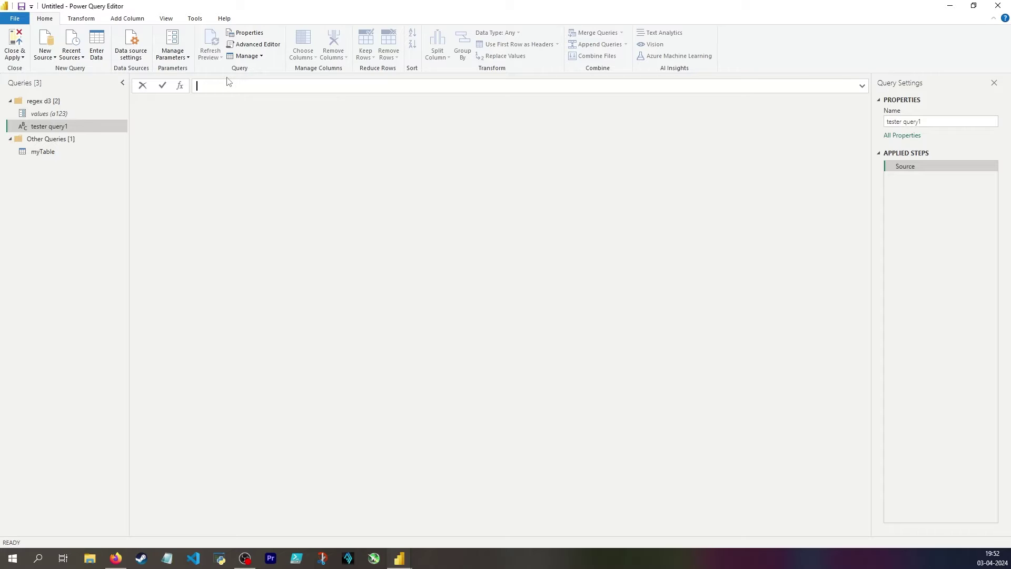
text(= Text.From)
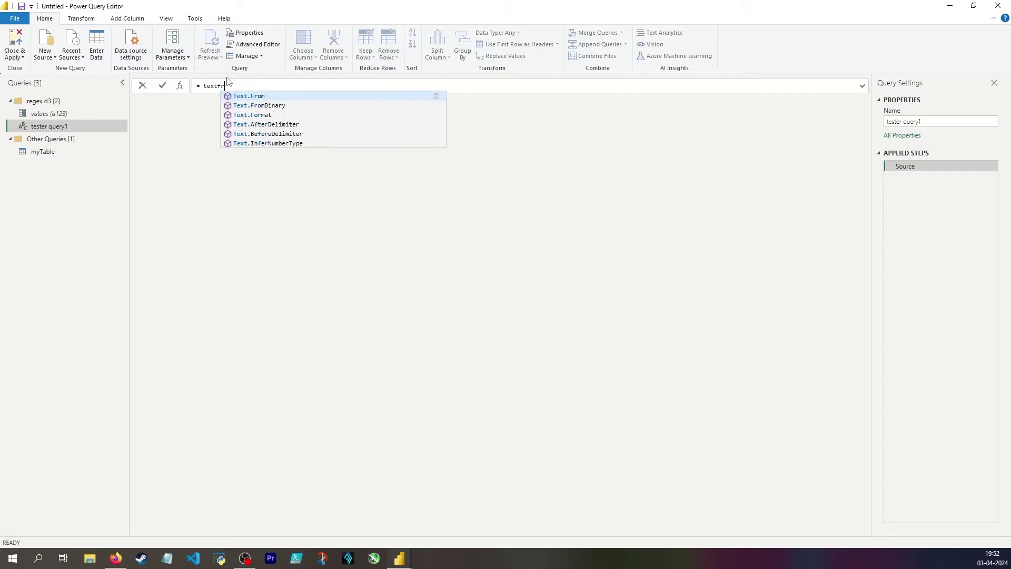
text((values))
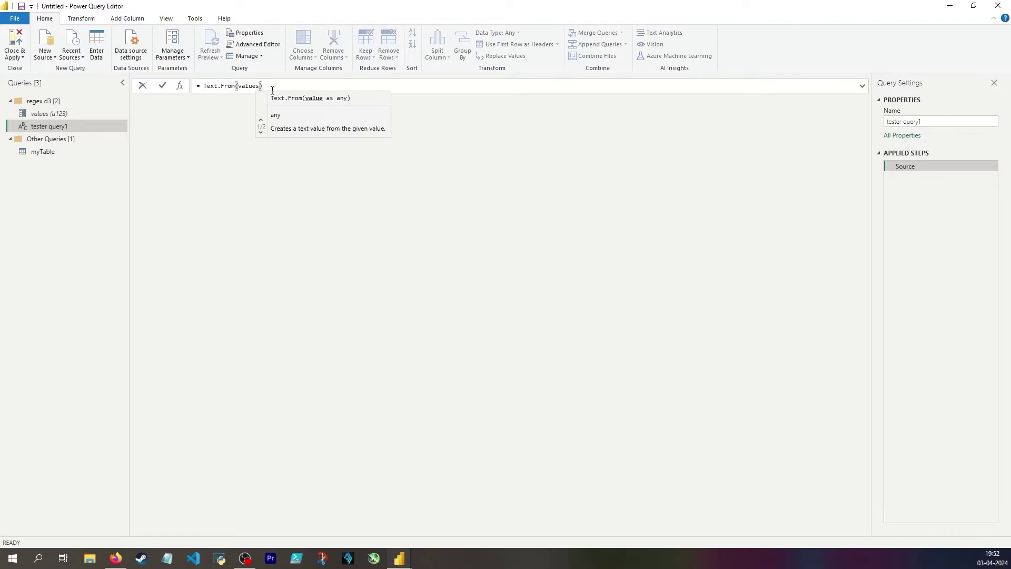
key(Return)
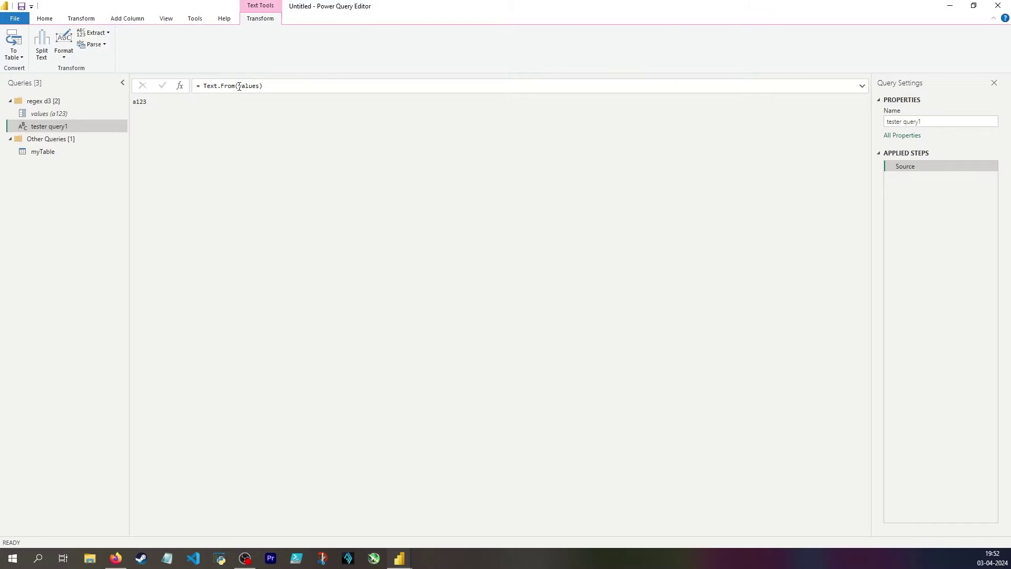
Step: Examine the values argument in the Source formula and the characters of the text it returns
drag(240, 87, 263, 87)
drag(238, 86, 259, 86)
click(92, 125)
double_click(145, 102)
click(148, 104)
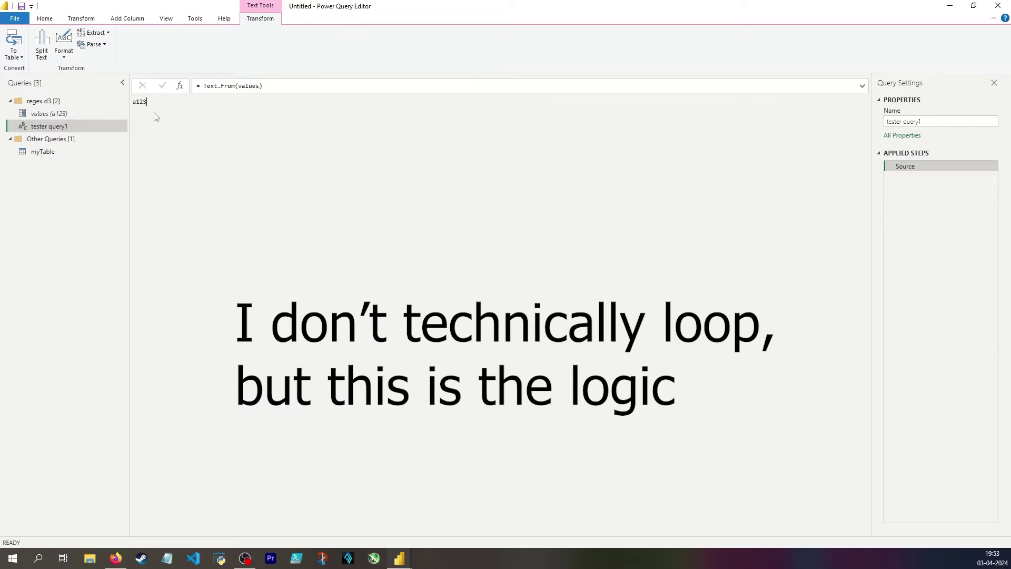
drag(133, 103, 142, 107)
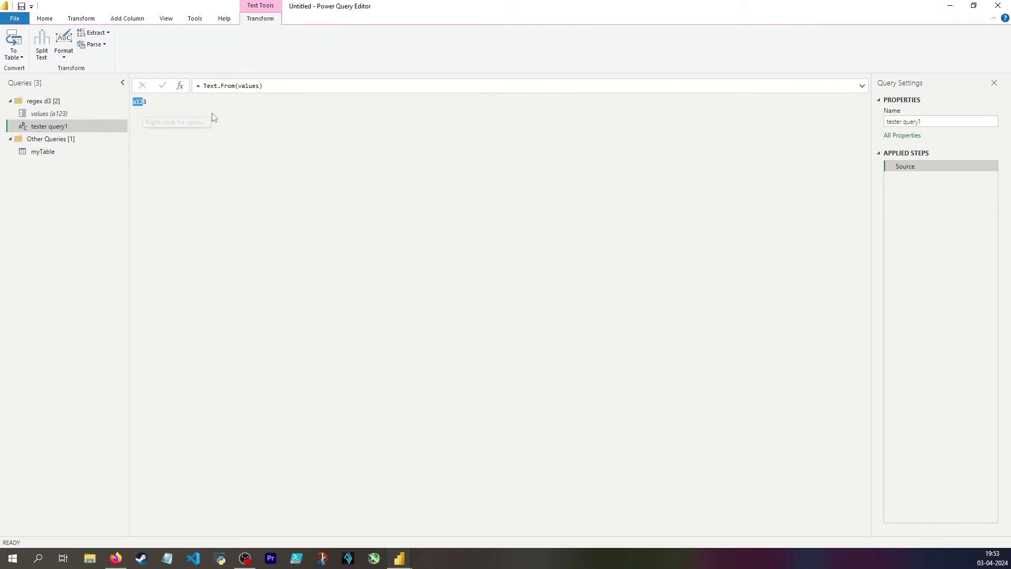
Step: Add a step to tester query1 with the formula = Text.Length(Source)
click(181, 85)
drag(226, 87, 204, 89)
text(te)
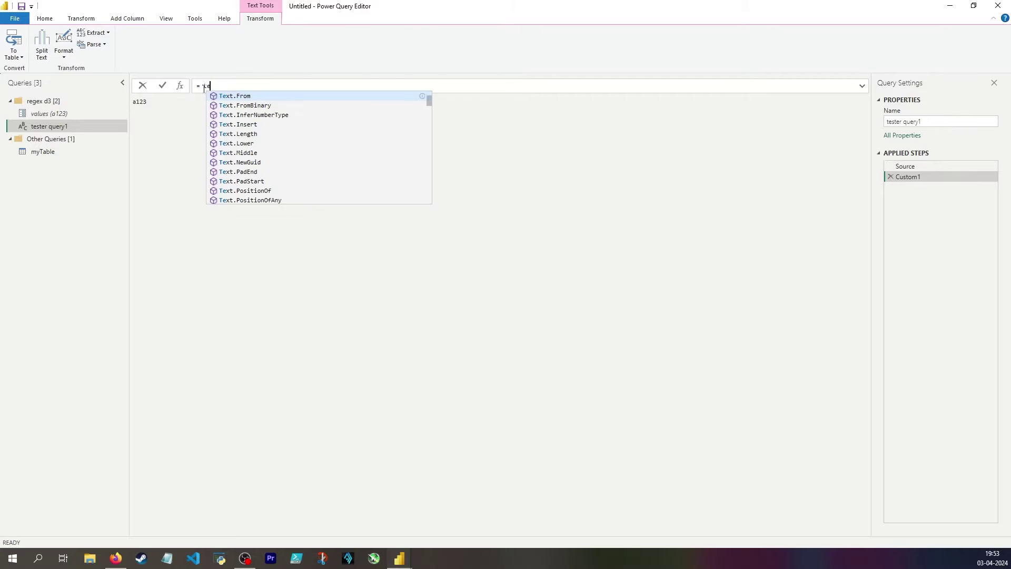
text(xt.Length(Source))
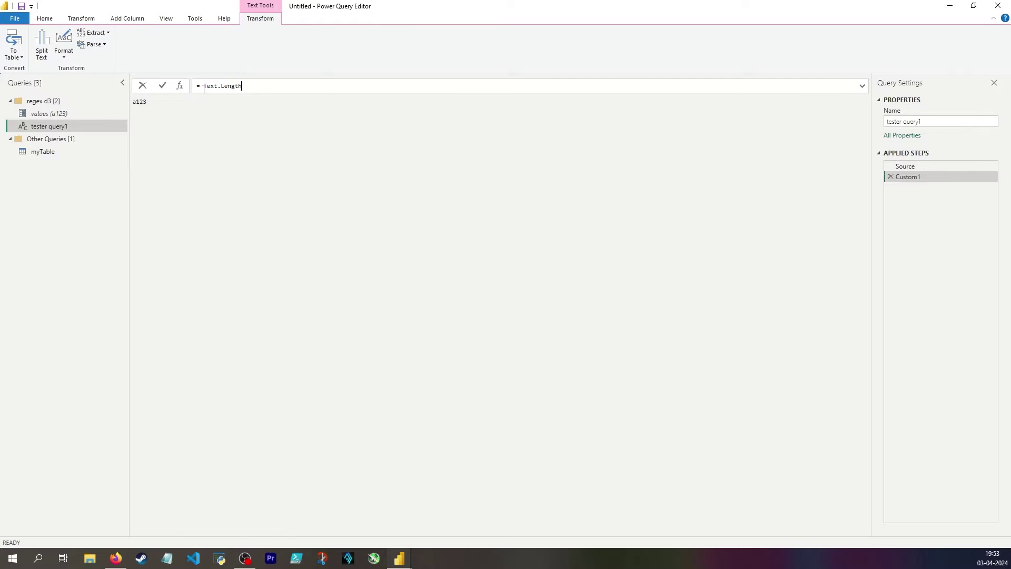
key(Return)
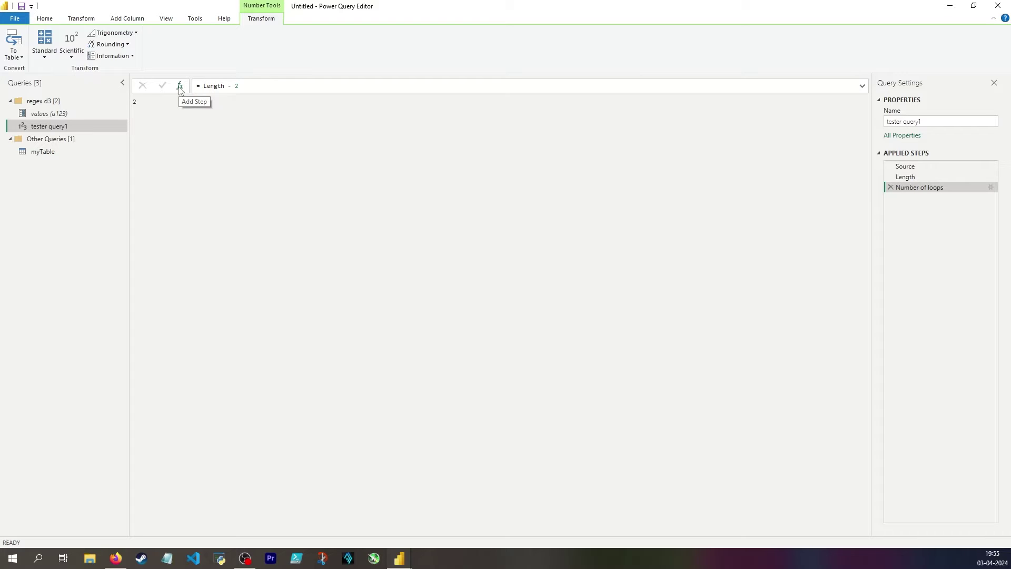
Step: Add a step with the formula = {"0"..Text.From(#"Number of loops")} and check its range against the Number of loops step
click(180, 87)
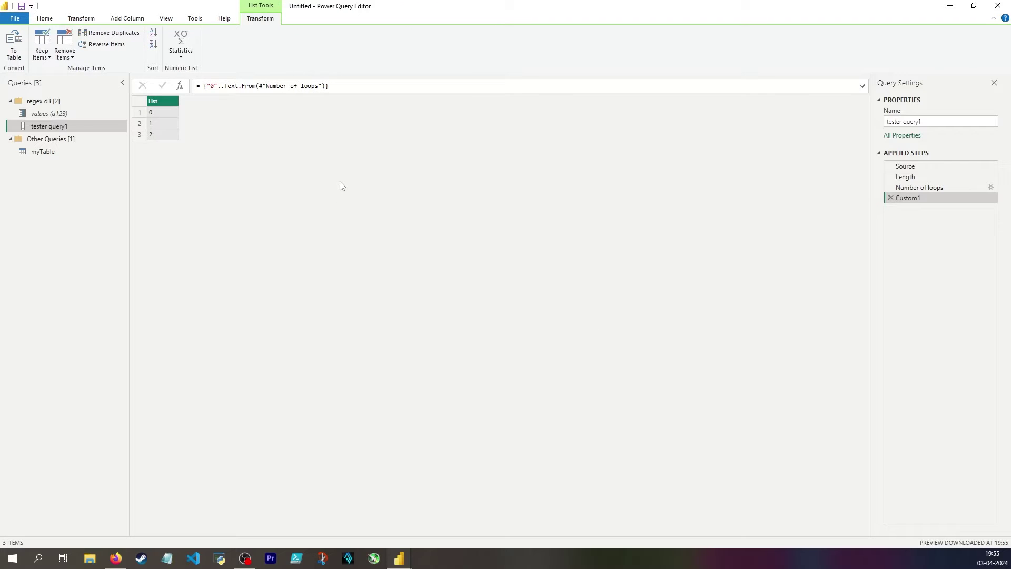
drag(207, 86, 320, 86)
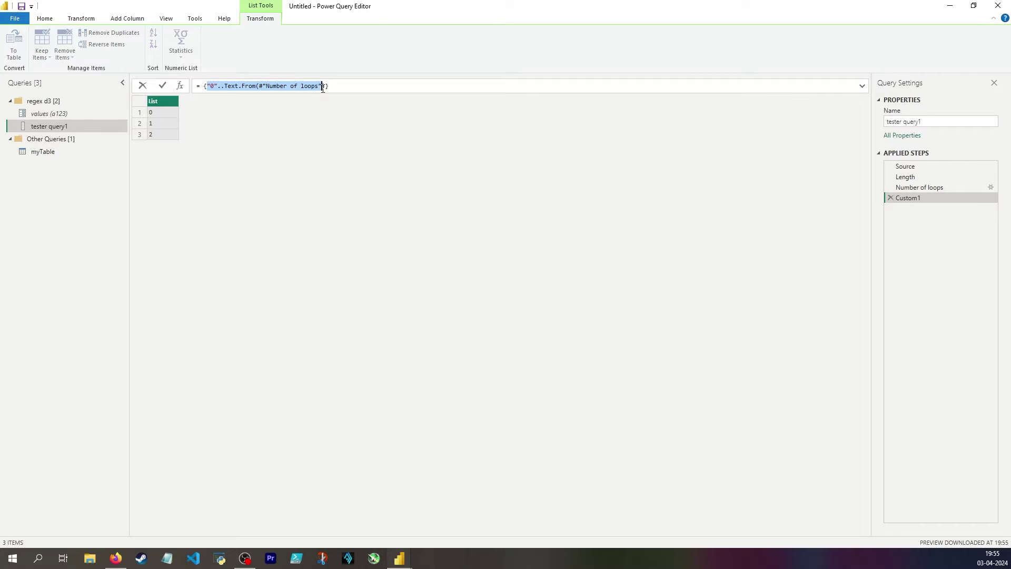
drag(207, 86, 215, 88)
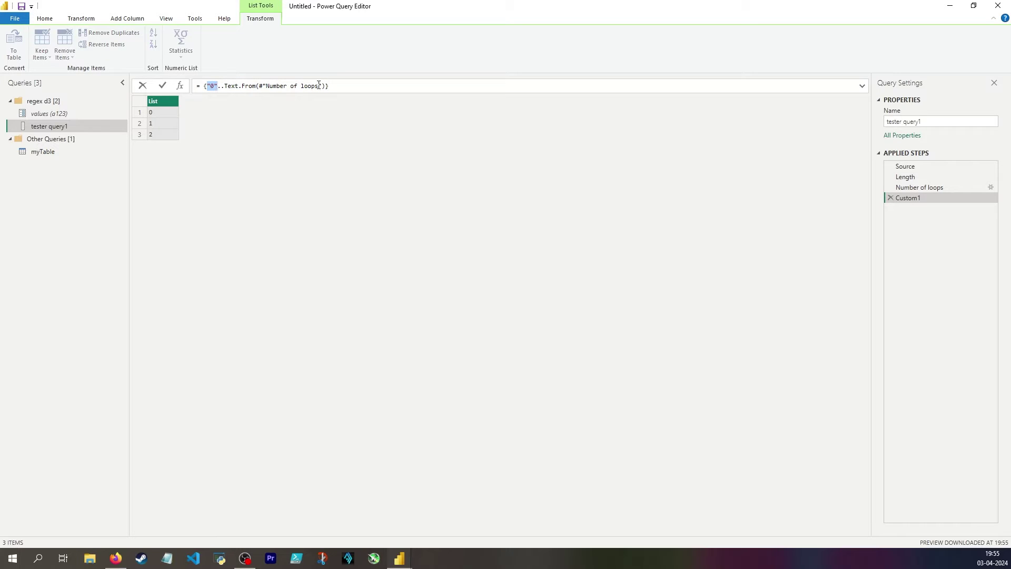
drag(318, 86, 267, 87)
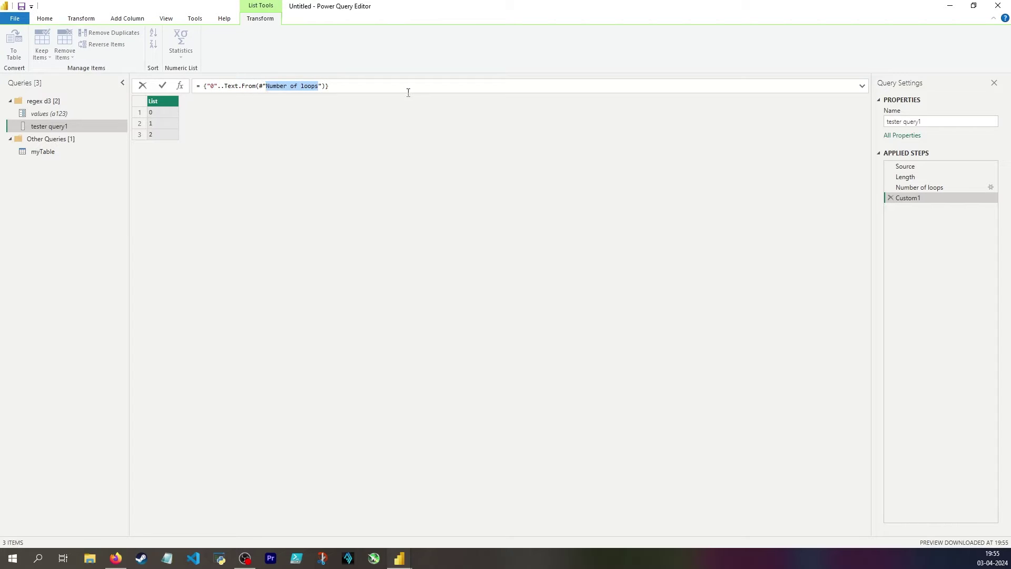
click(927, 187)
click(943, 198)
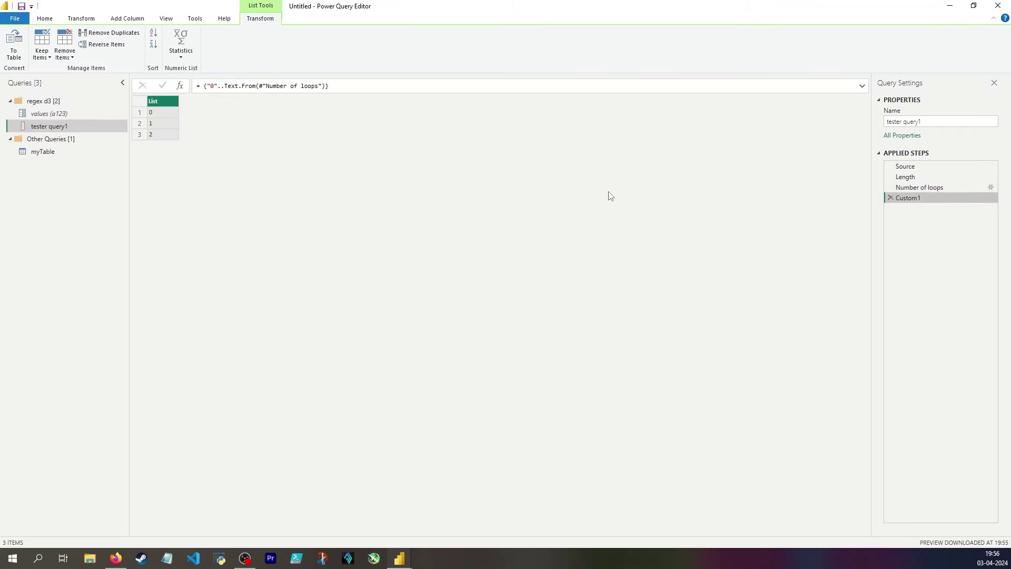
Step: Change the starting value of the list in the Custom1 step to "1"
double_click(212, 85)
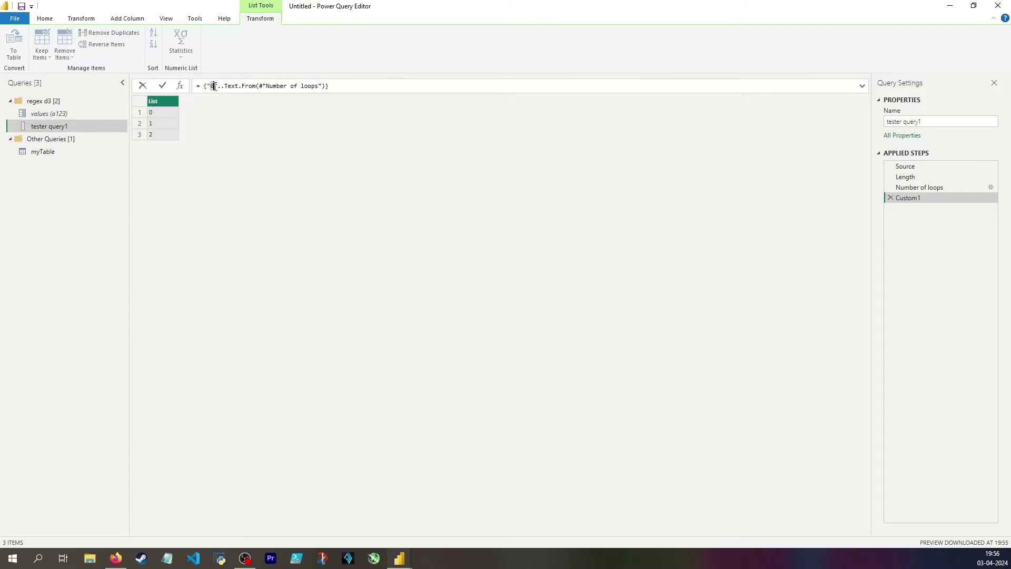
text(1)
key(Return)
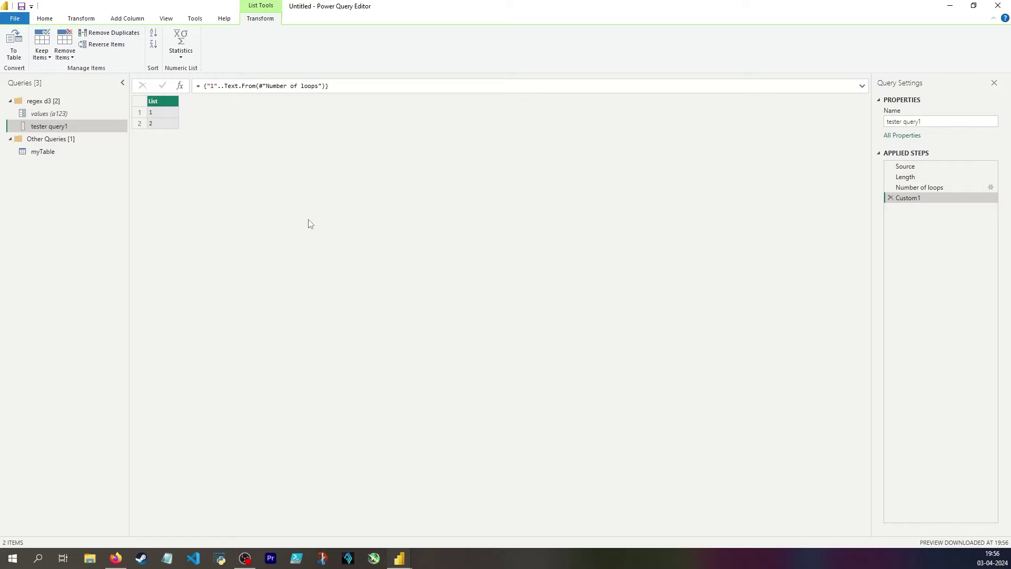
Step: Add a step to tester query1 that calls List.Generate with () => 1 as its initial function
click(180, 86)
drag(228, 86, 204, 86)
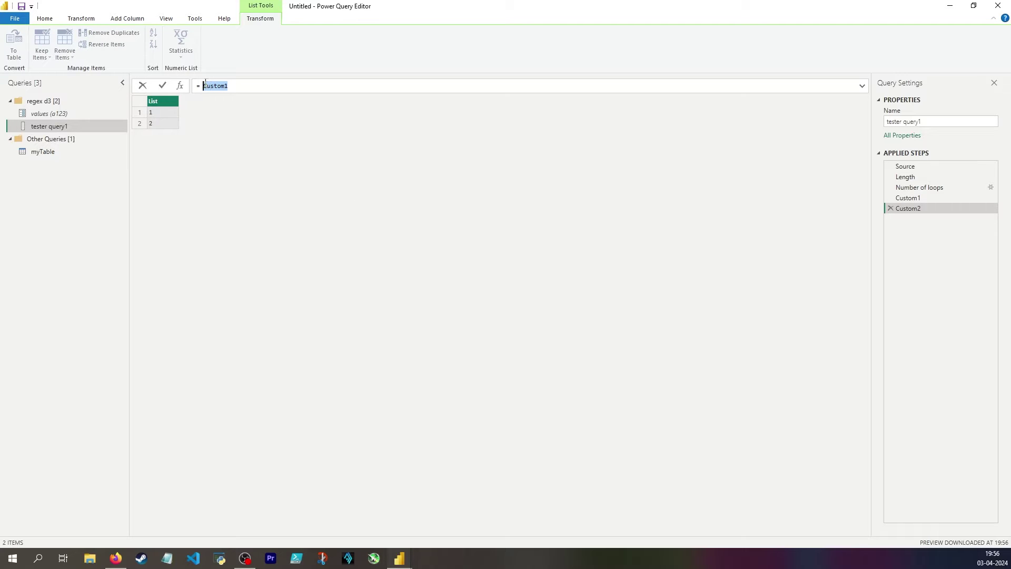
text(List.Generate()
key(shift+Return)
drag(777, 124, 822, 96)
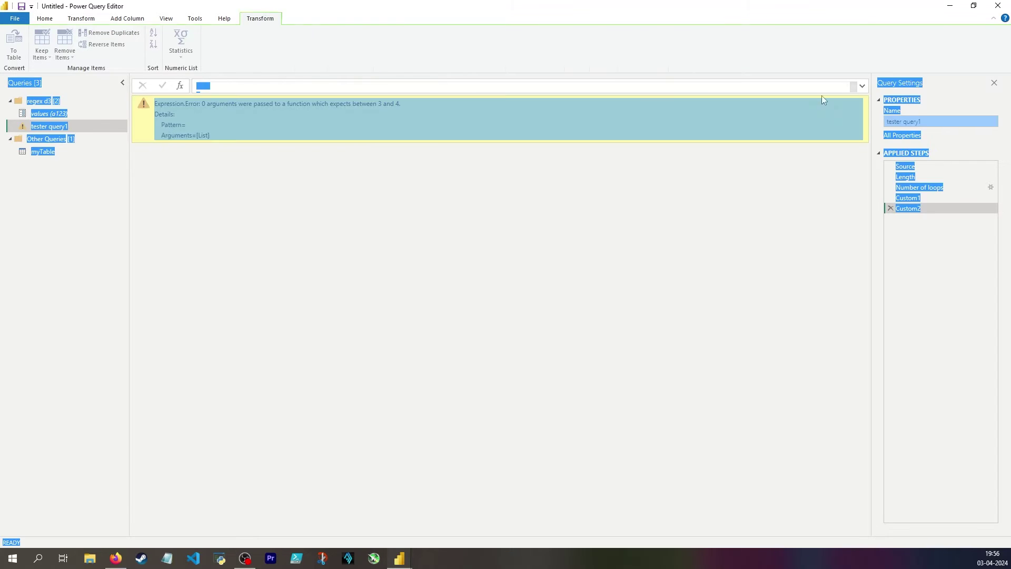
click(249, 105)
text(()
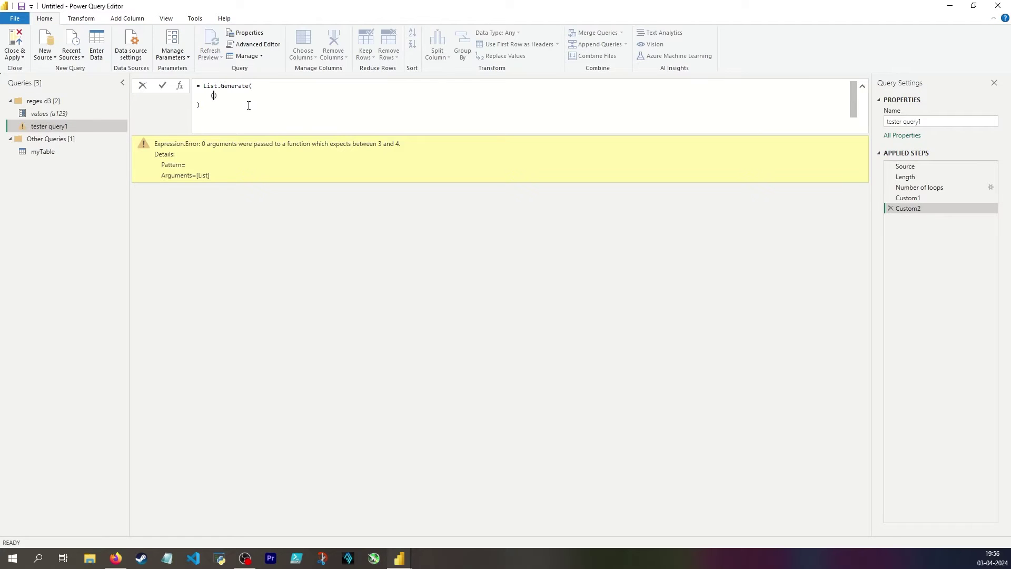
text())
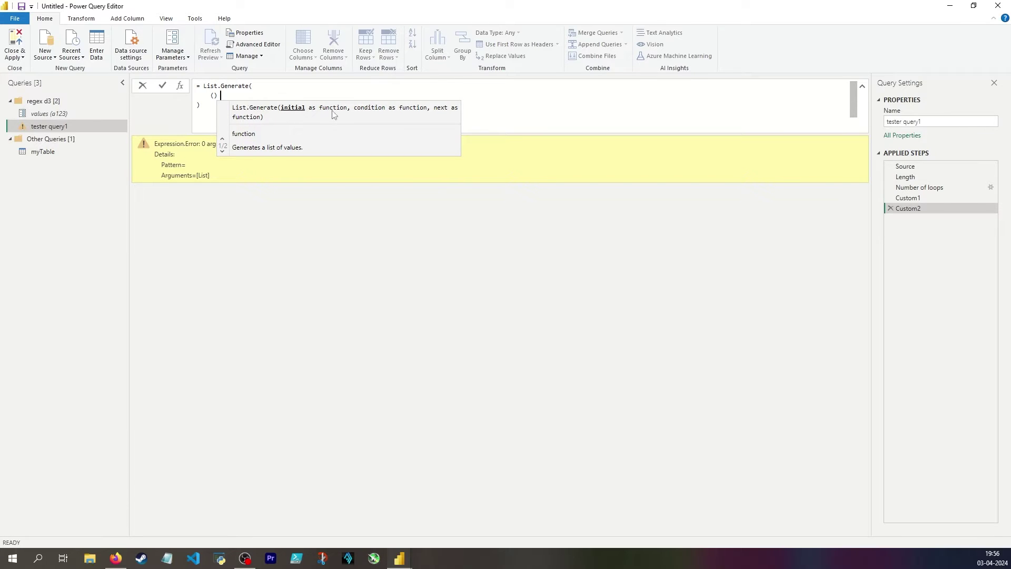
text( => 1)
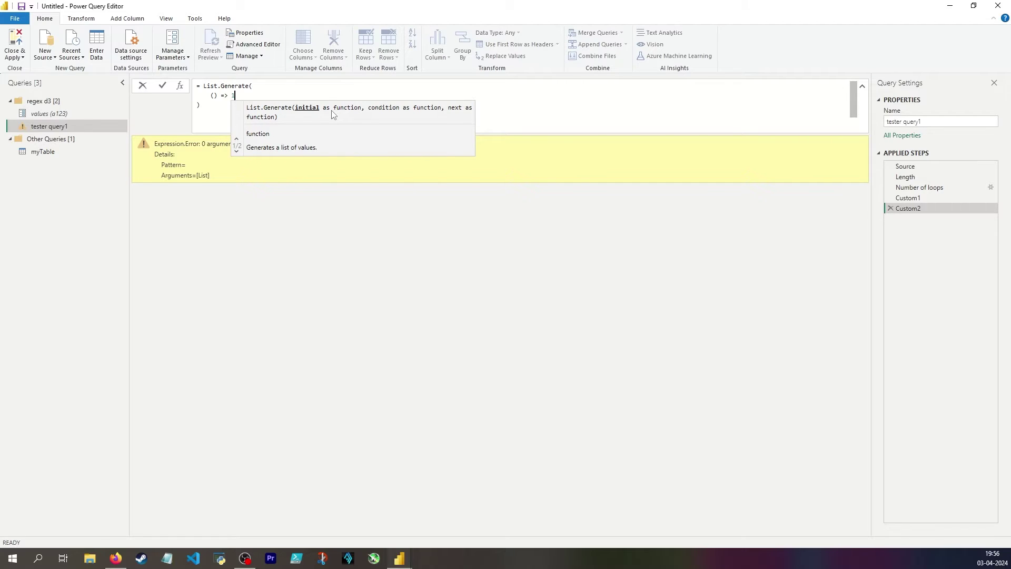
text(,)
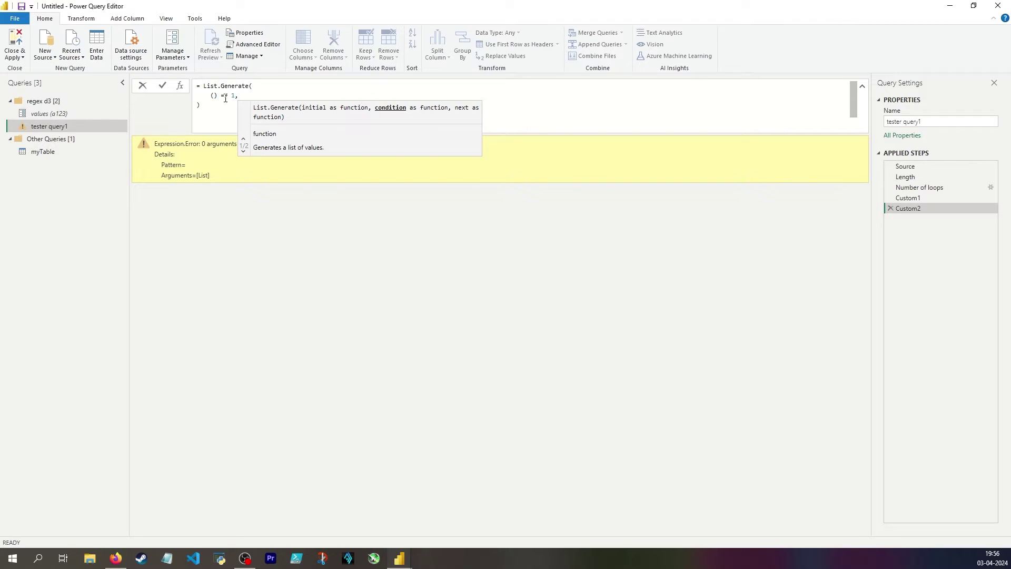
drag(211, 95, 217, 96)
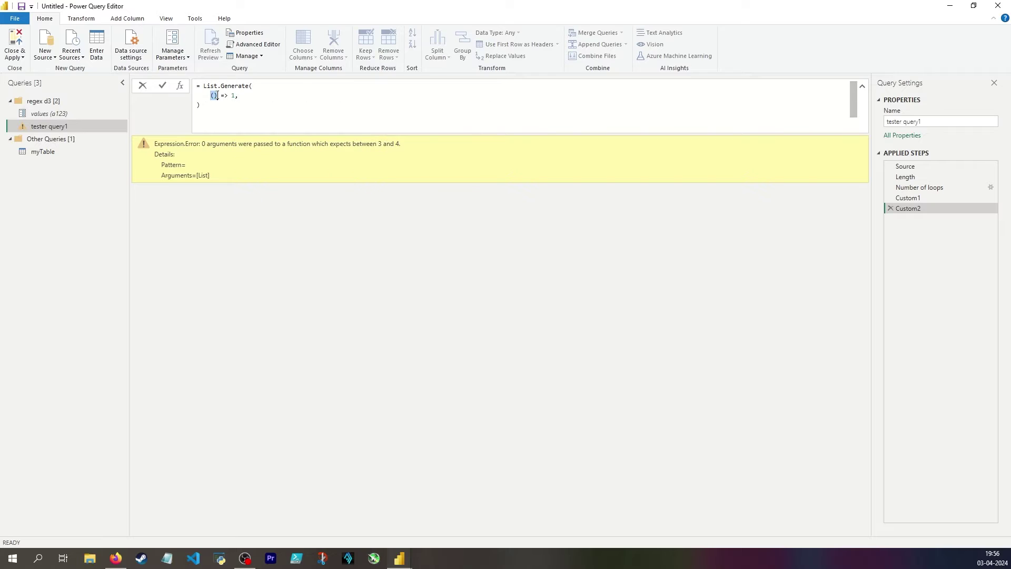
Step: Complete List.Generate with the condition each _ < #"Number of loops" + 1 and the next function each _ + 1
click(254, 92)
text(each _ <)
text(#"Number of loops")
key(Tab)
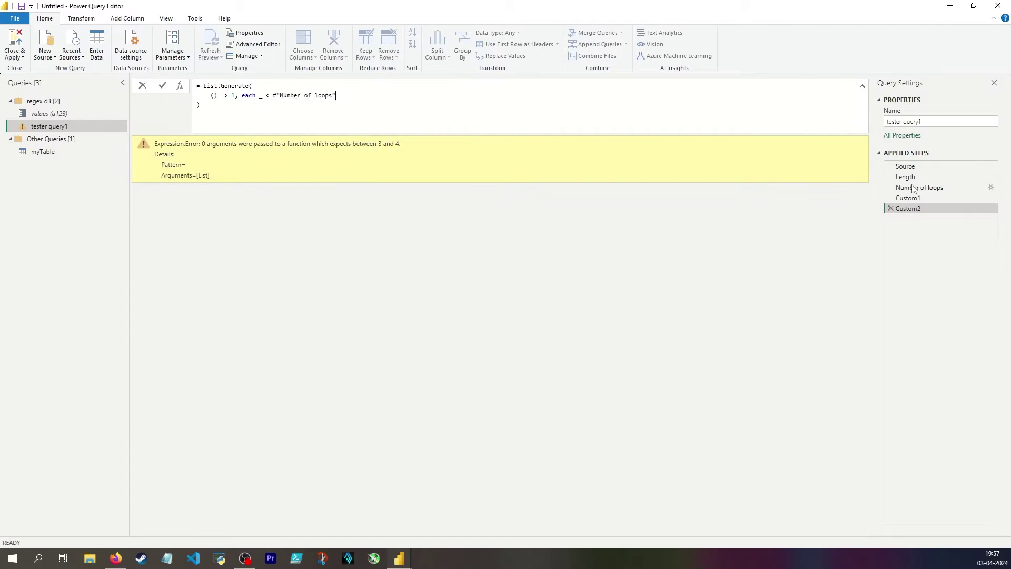
text(+ 1, )
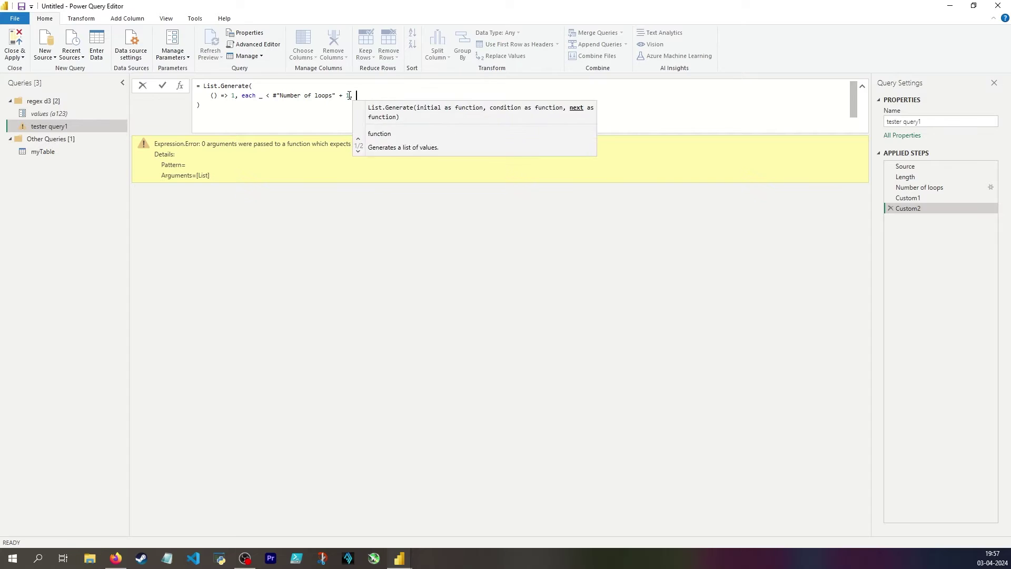
text(each _ )
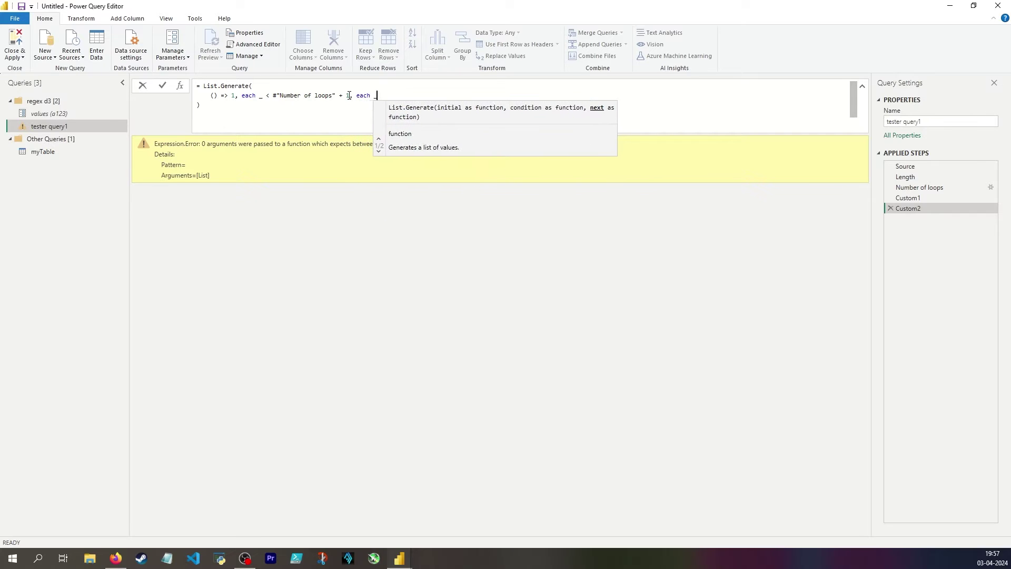
text(+ 1)
key(Return)
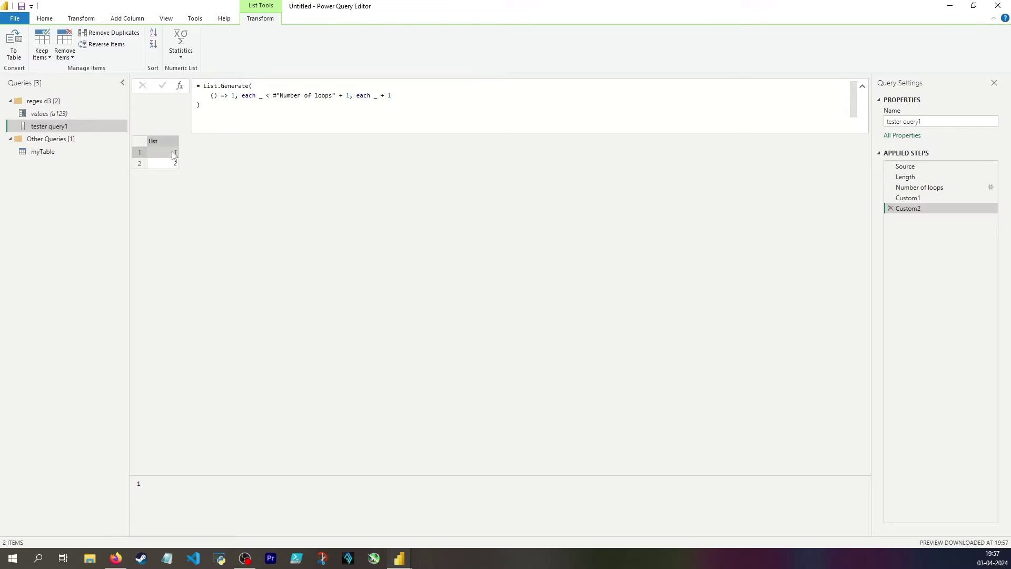
Step: Compare the Number of loops step with the list and next function of the Custom2 step
click(920, 188)
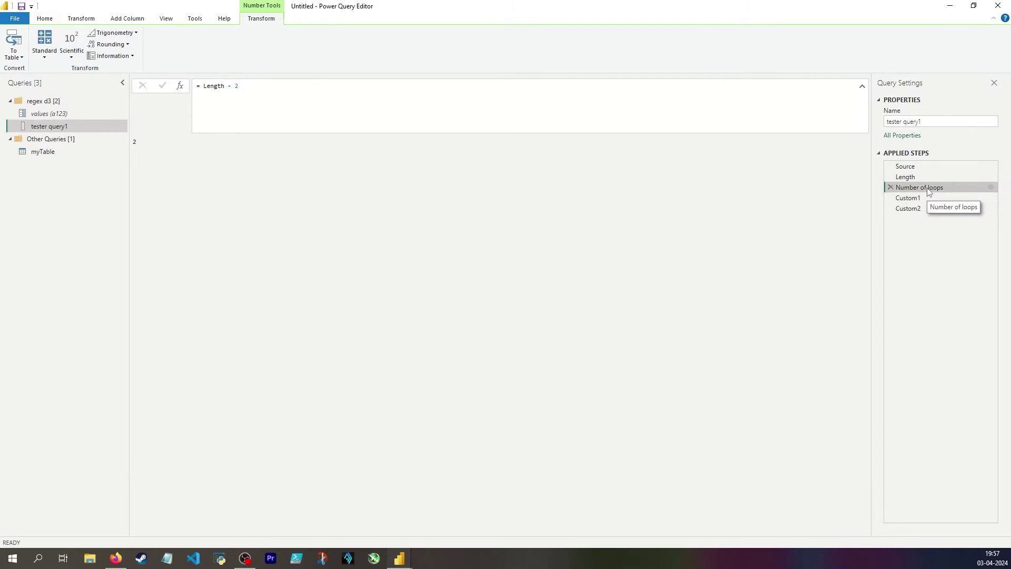
click(135, 141)
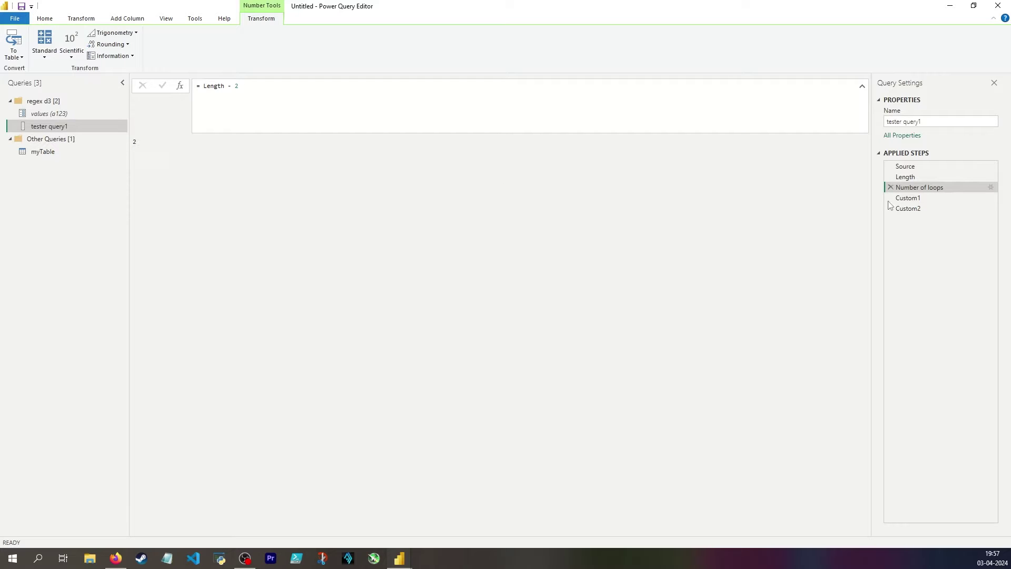
click(923, 208)
click(376, 96)
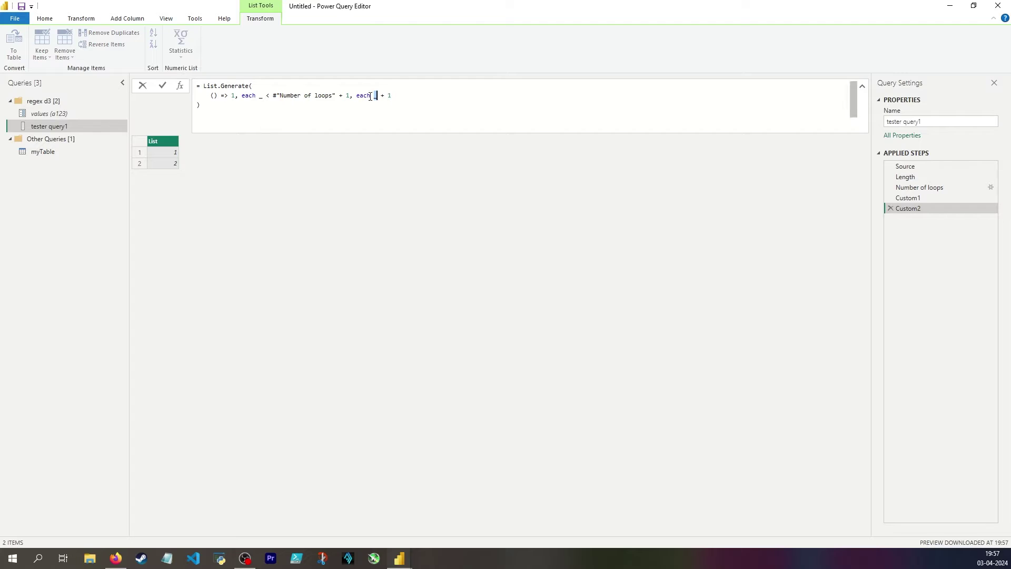
click(163, 163)
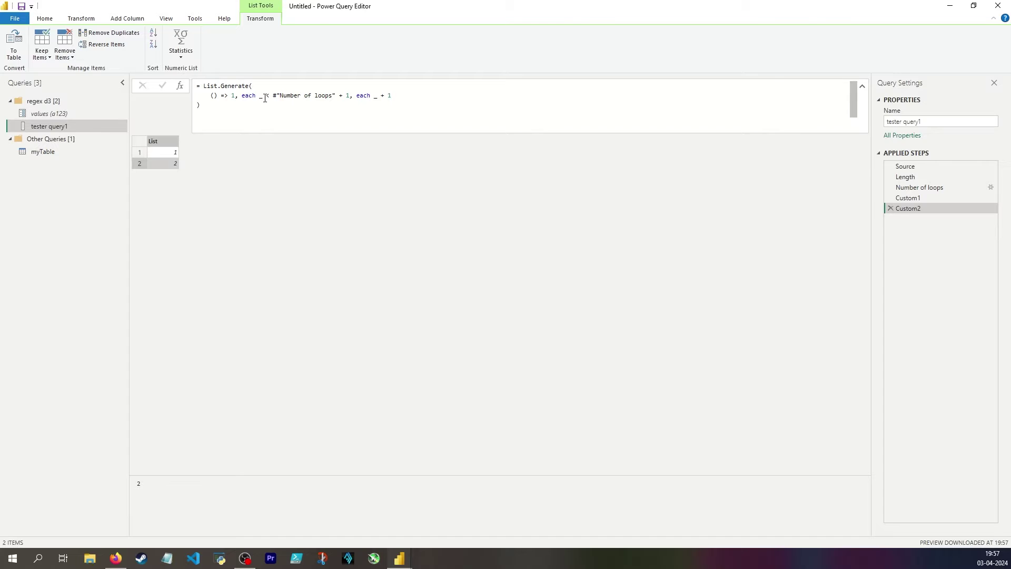
Step: Delete the Custom2 step holding List.Generate and rename the Custom1 step to Index
click(889, 208)
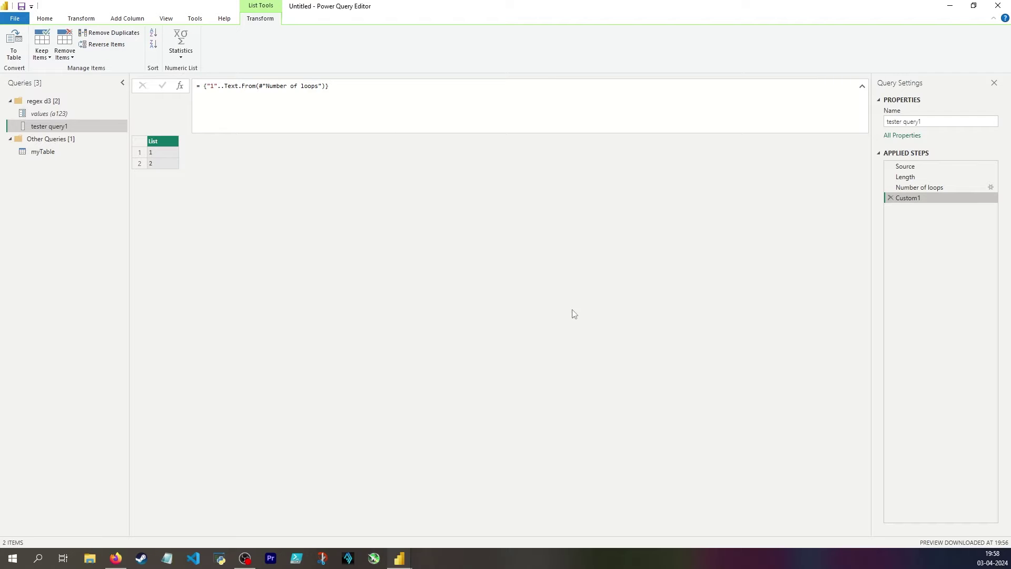
click(219, 85)
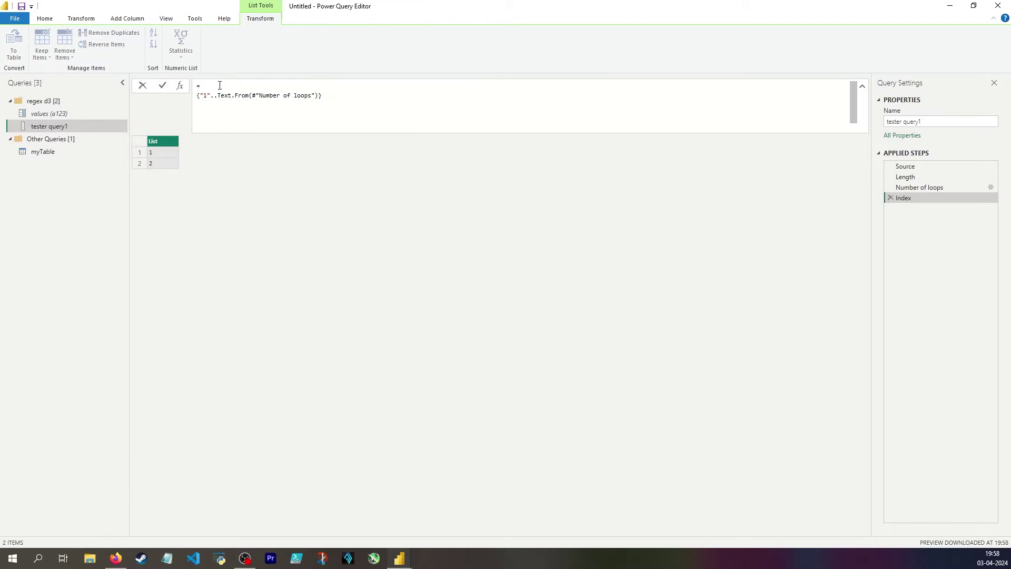
key(Delete)
click(242, 190)
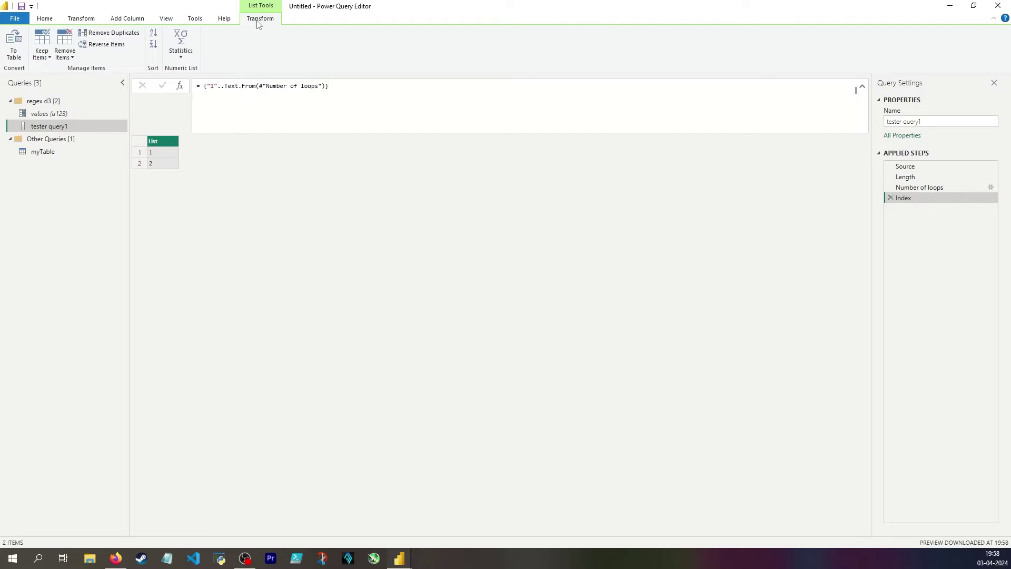
Step: Convert the Index list to a table with the default options and rename the resulting step to Table
click(15, 55)
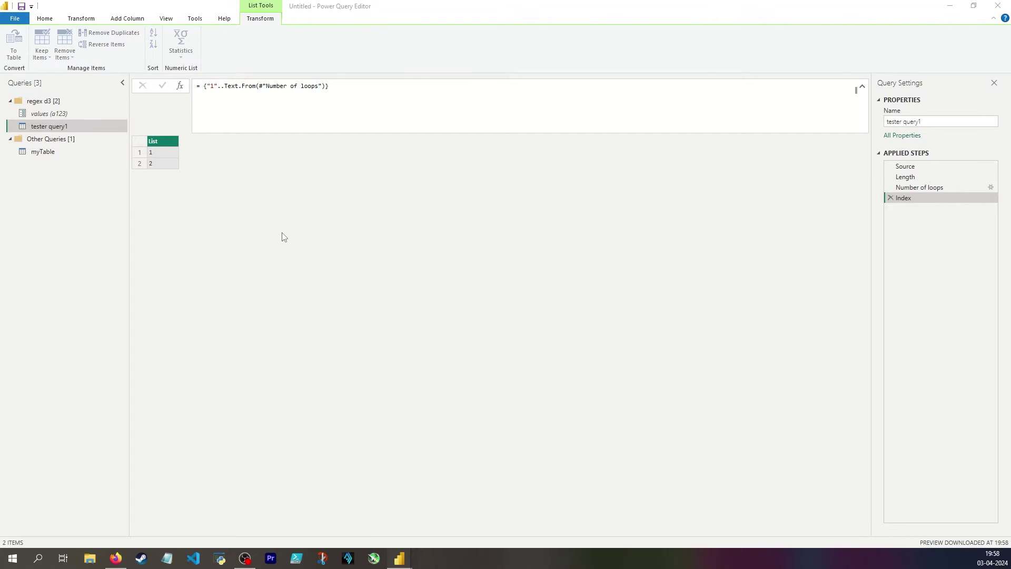
click(615, 324)
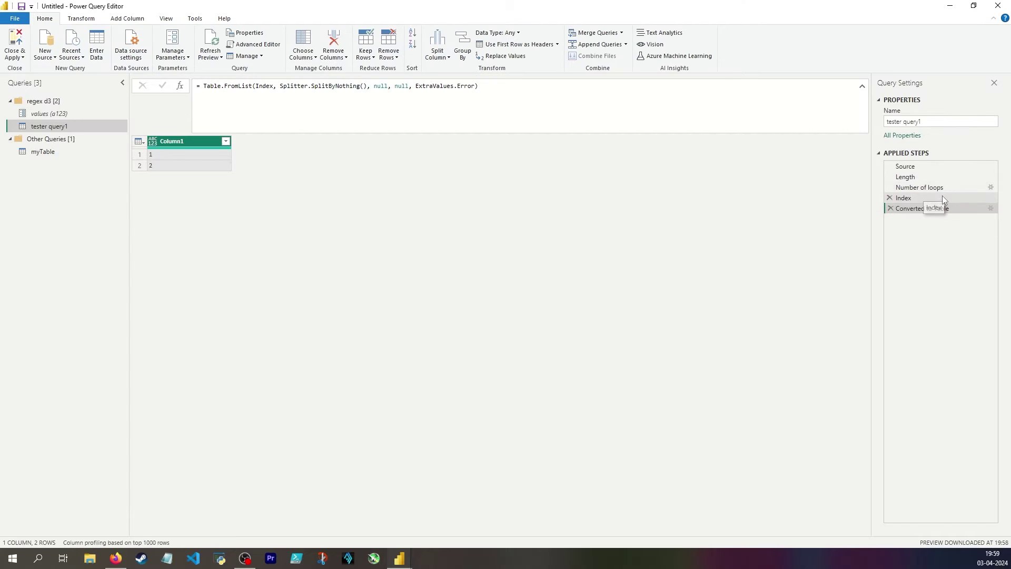
double_click(969, 208)
text(Table)
key(Return)
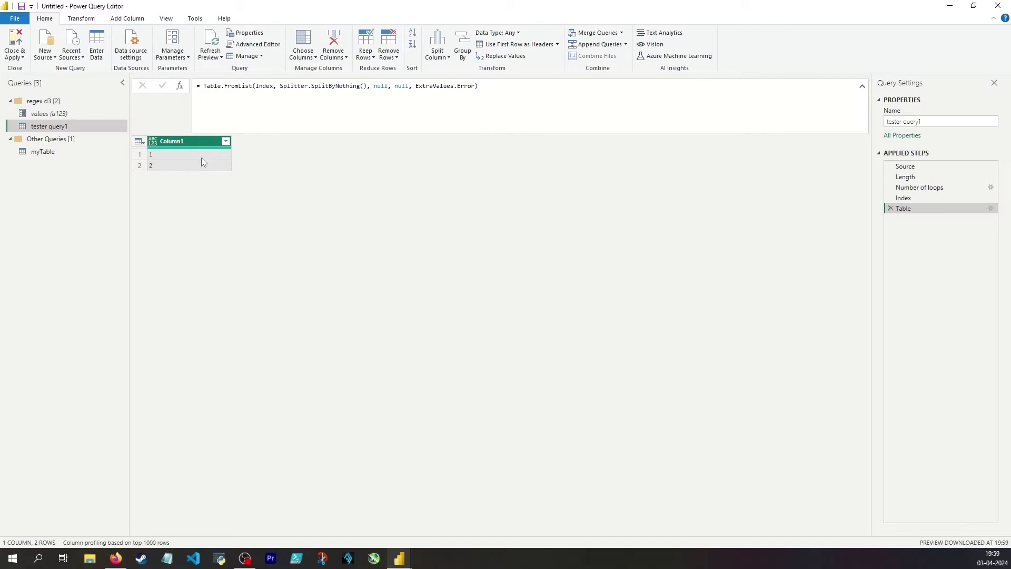
Step: Check the rows of Column1, start a custom column on the table and name it Extract 3
click(202, 158)
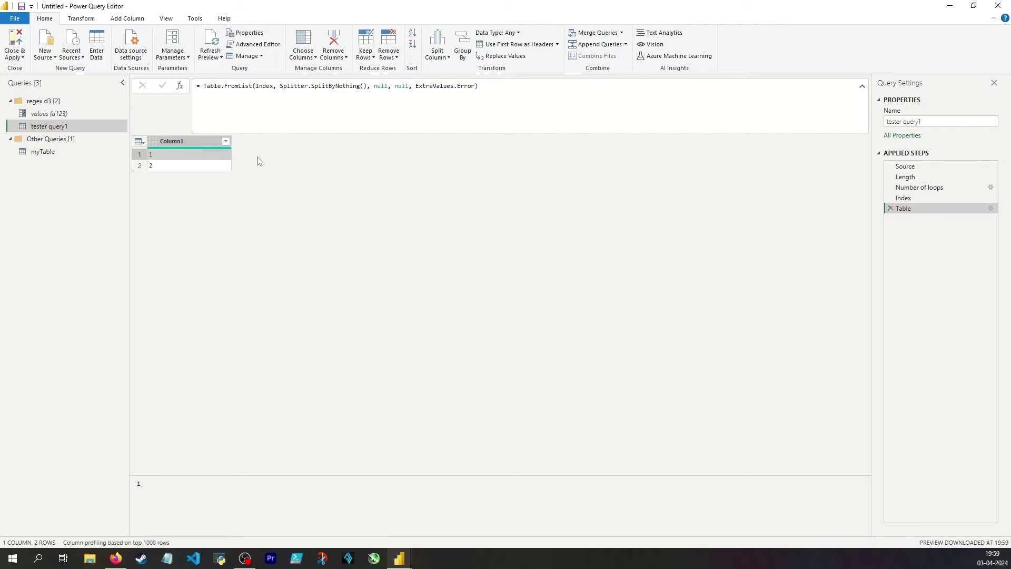
click(157, 167)
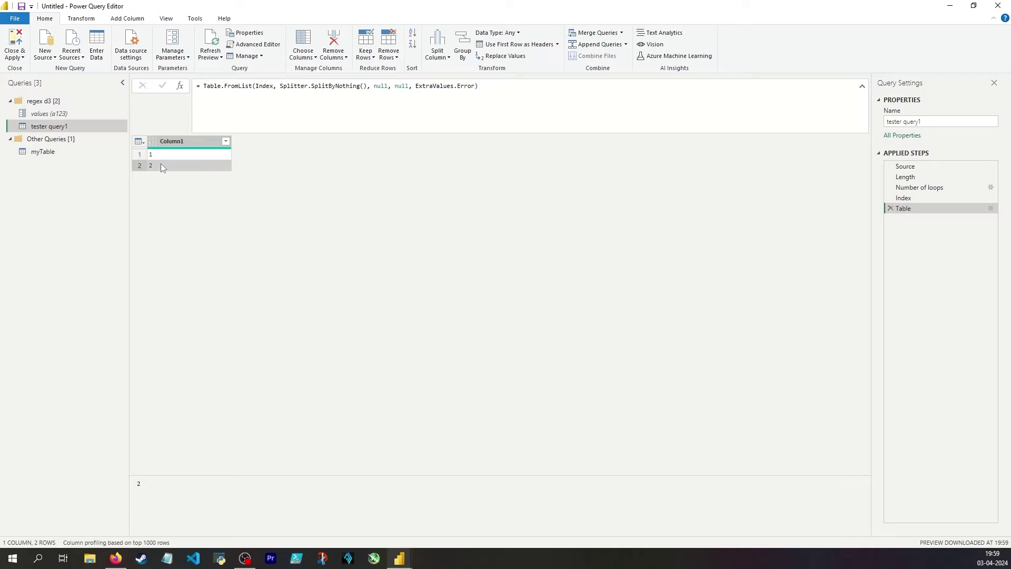
click(127, 18)
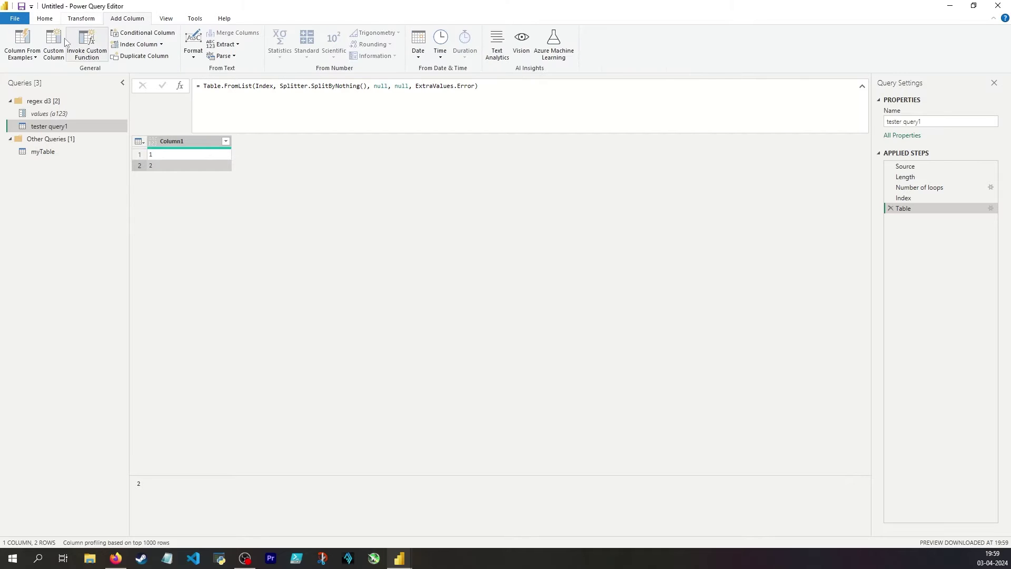
click(54, 45)
double_click(385, 221)
text(Extract 3)
click(440, 280)
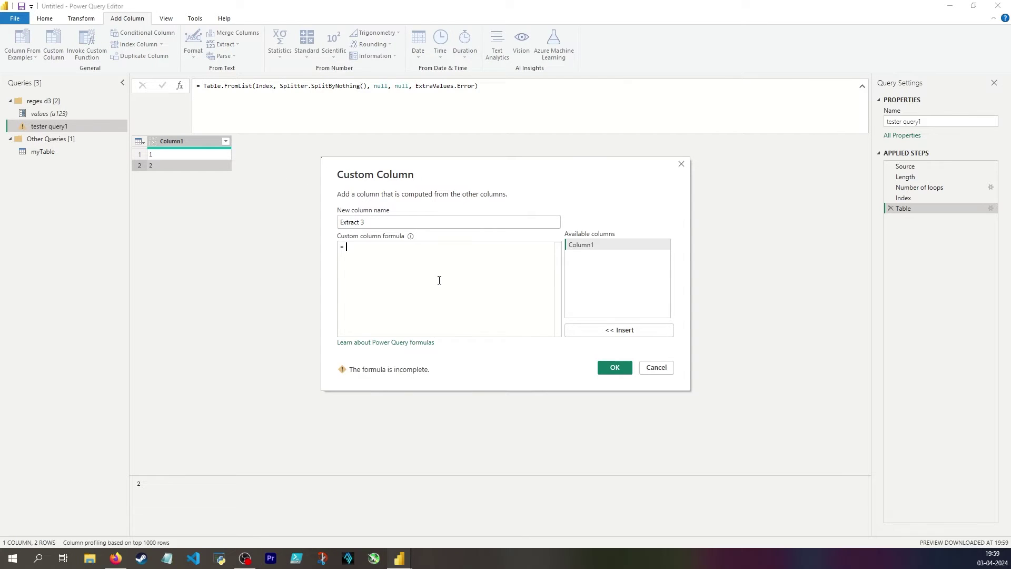
Step: Write the Extract 3 formula with Text.Middle, using Source as the text and [Column1] - 1 as the start
text(textmi)
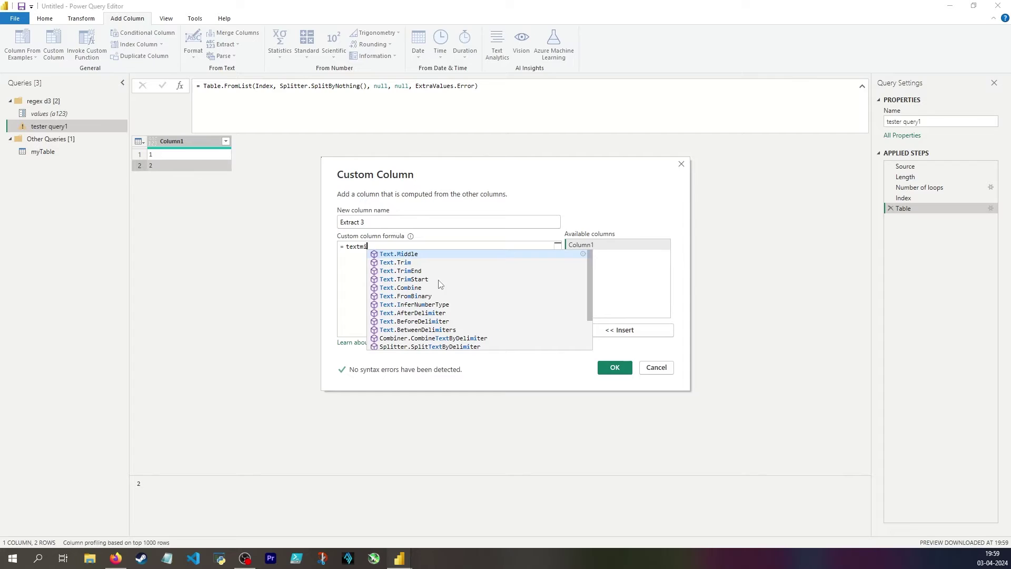
key(Tab)
text(()
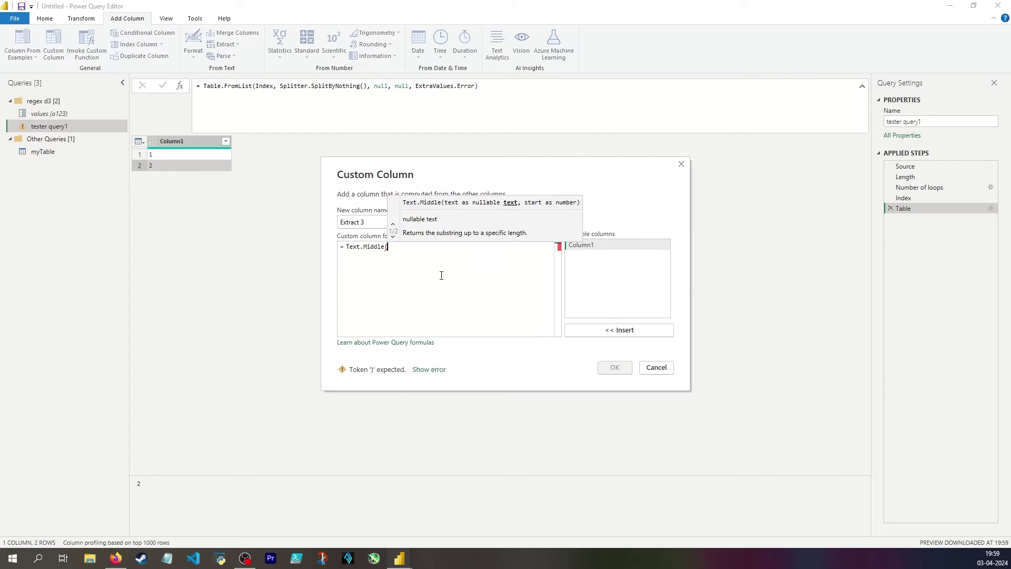
text(source)
key(Escape)
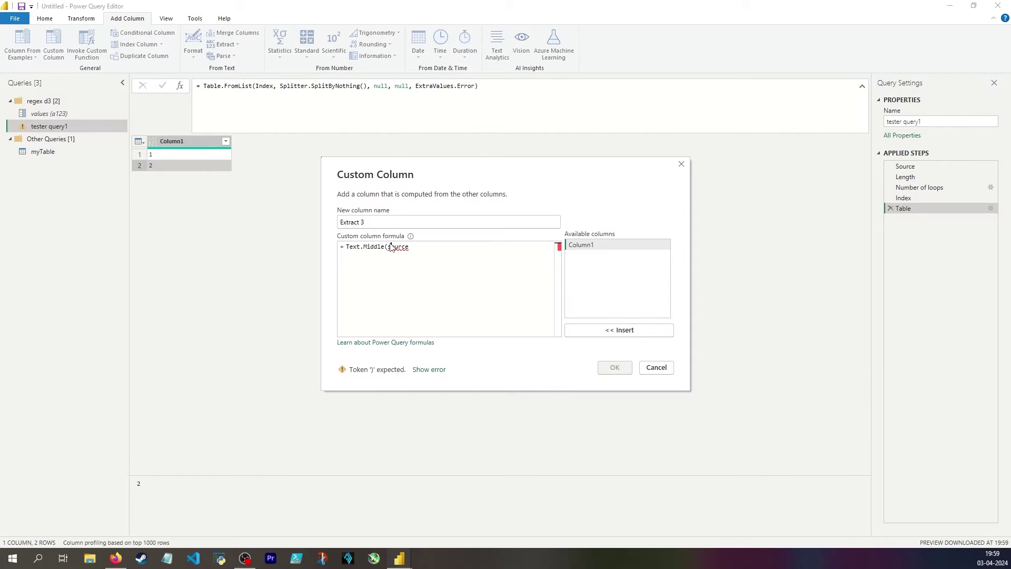
text(Source,)
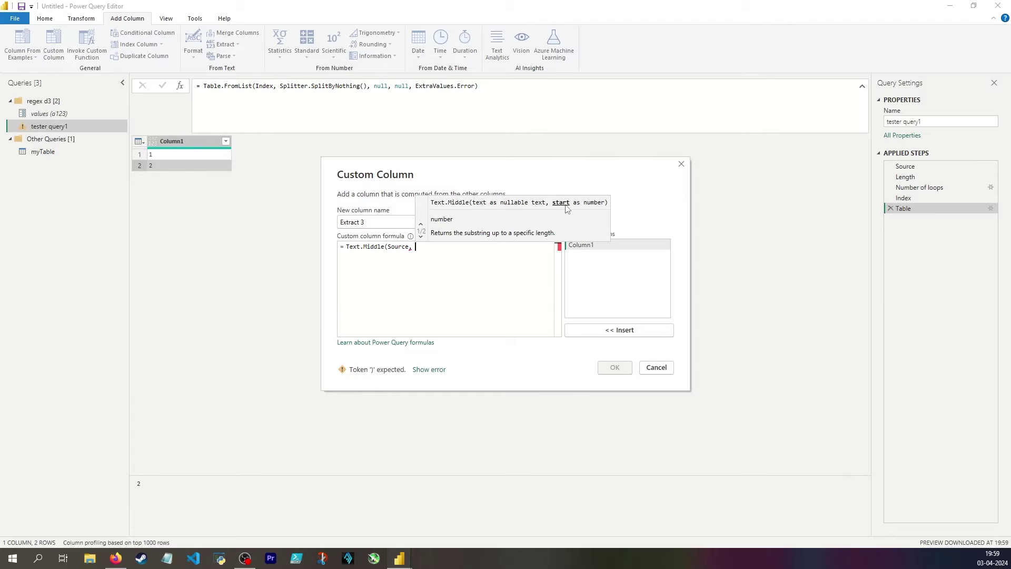
double_click(634, 246)
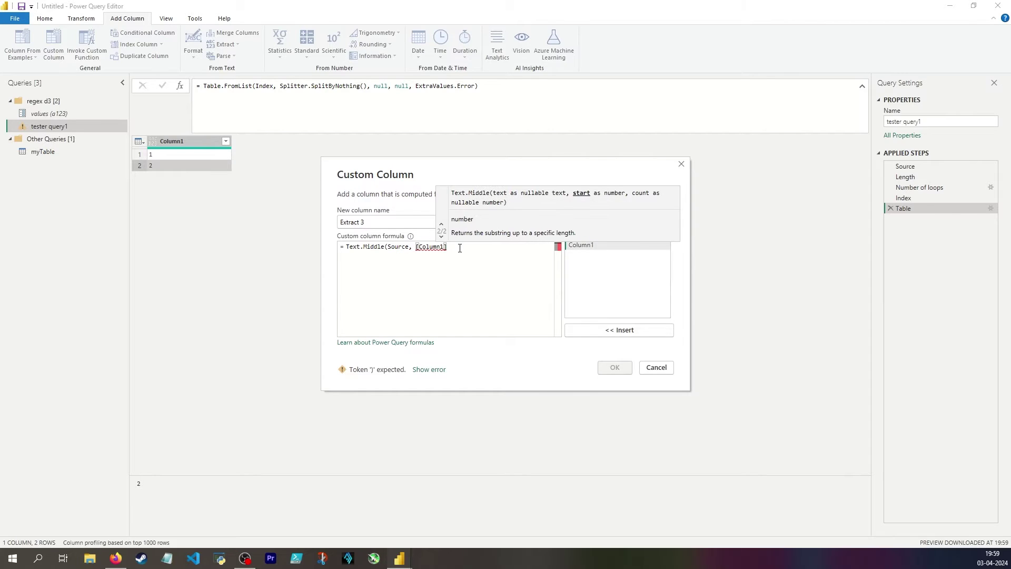
text(- 1)
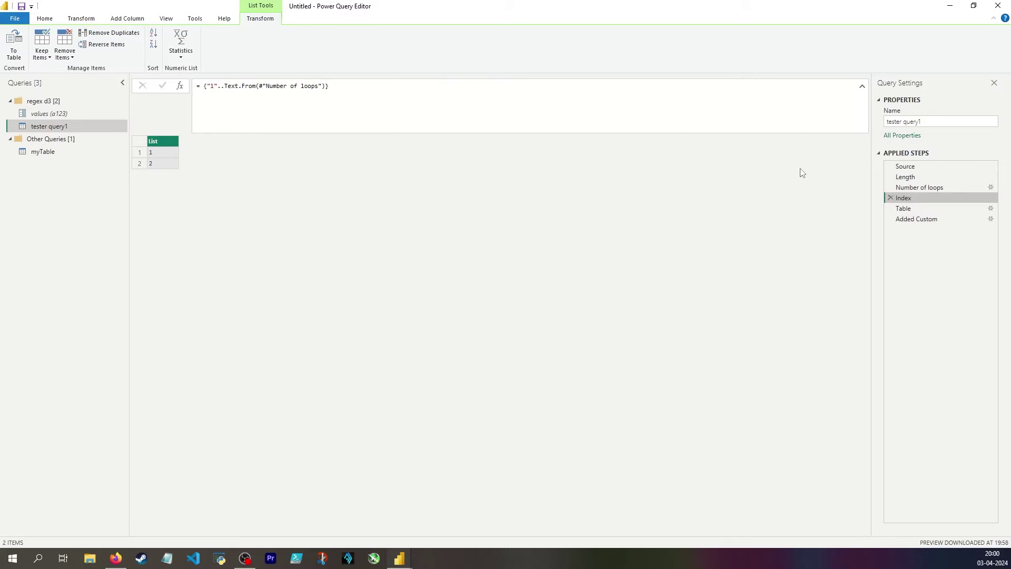
Step: Insert a step after Table that changes Column1 to Whole Number, and rename that step to Text to number
click(944, 208)
click(153, 141)
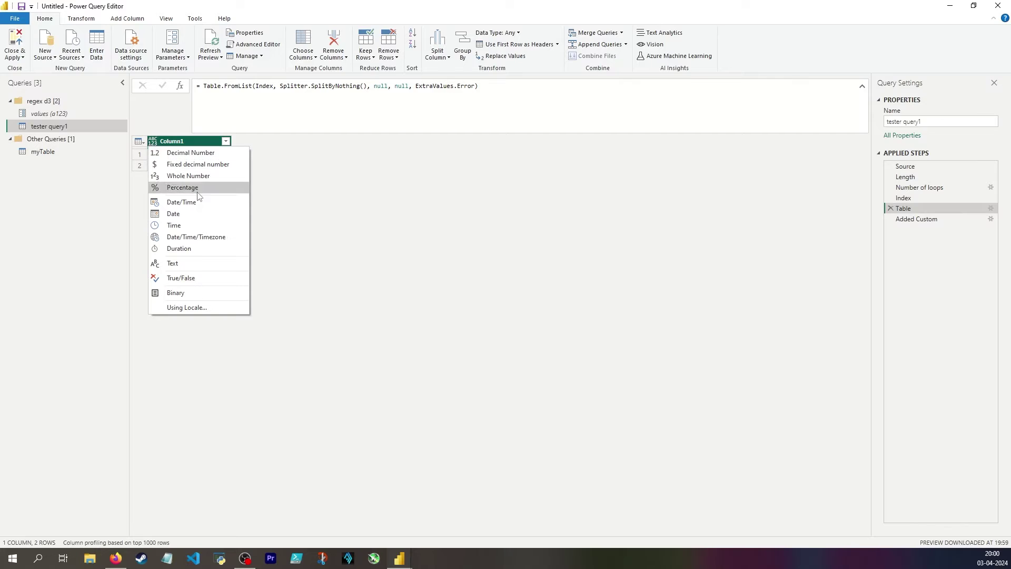
click(209, 175)
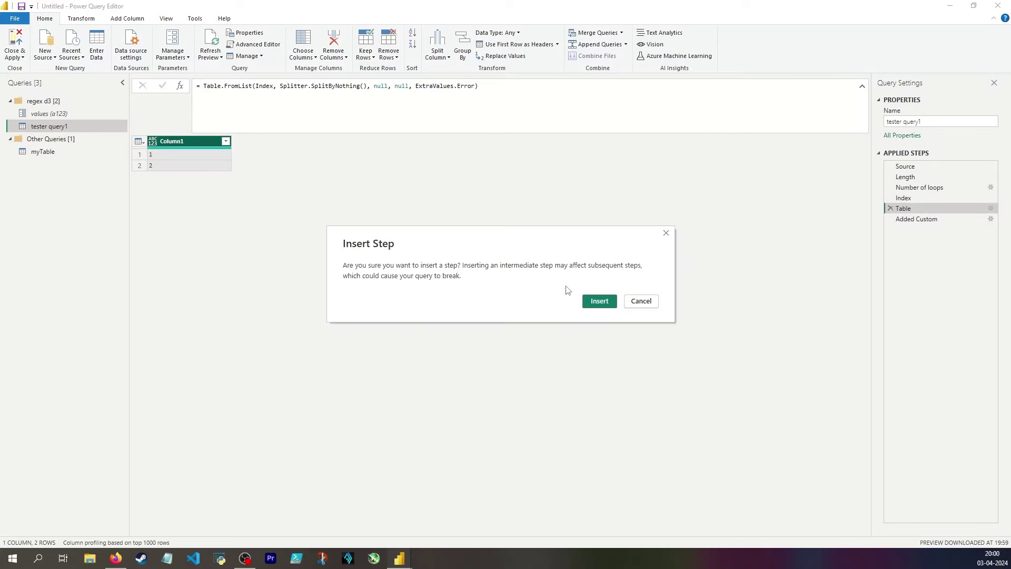
click(596, 299)
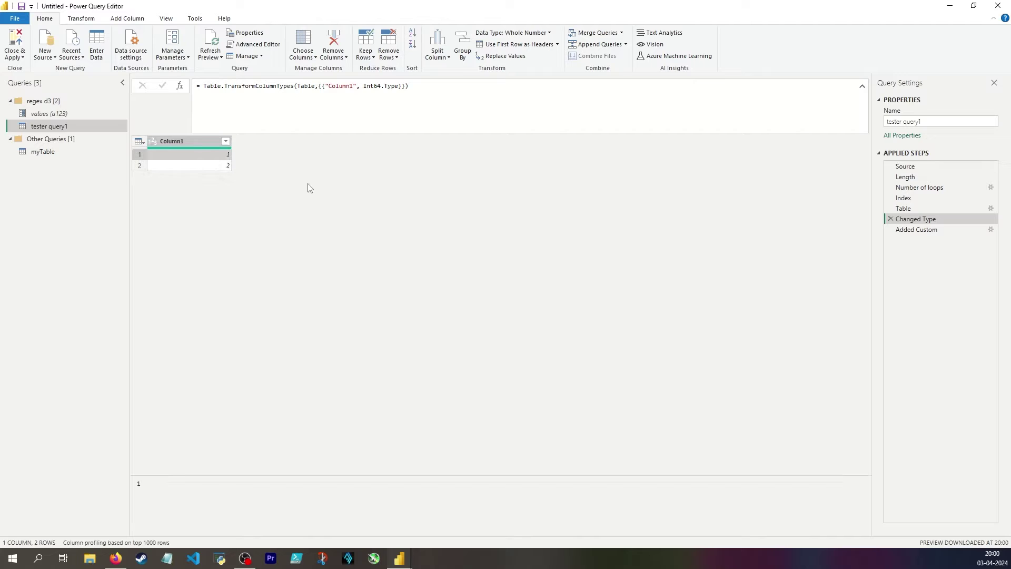
click(922, 197)
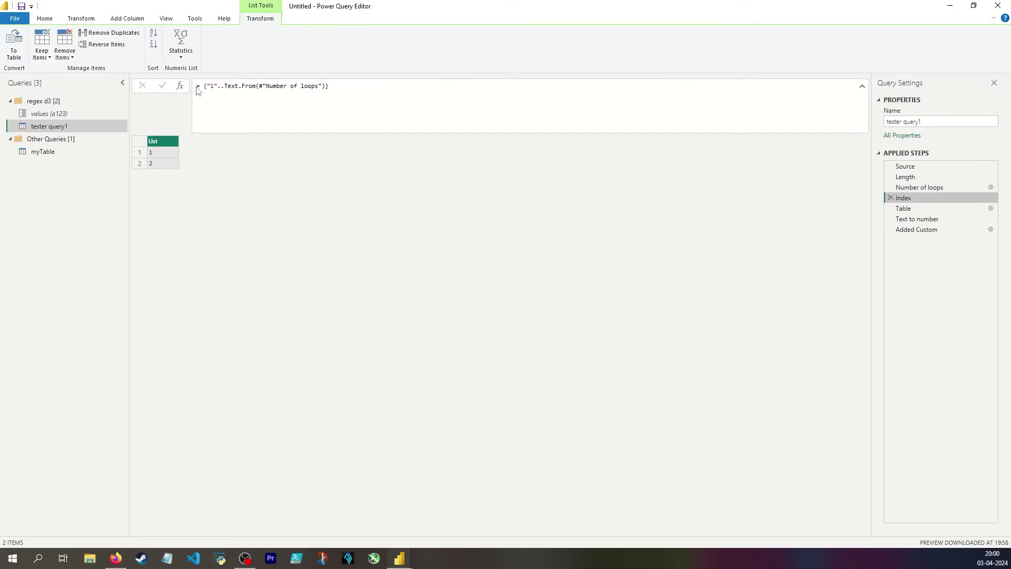
Step: Review the Index formula and Extract 3 values, and add a custom column with the formula Number.From([Extract 3]) is number
drag(198, 87, 345, 136)
click(240, 84)
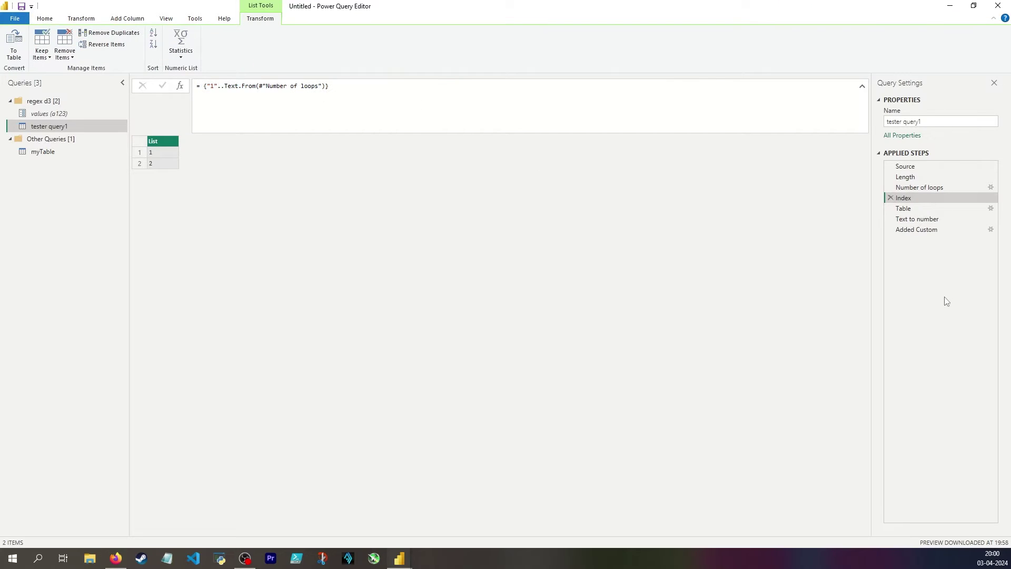
click(919, 230)
click(241, 153)
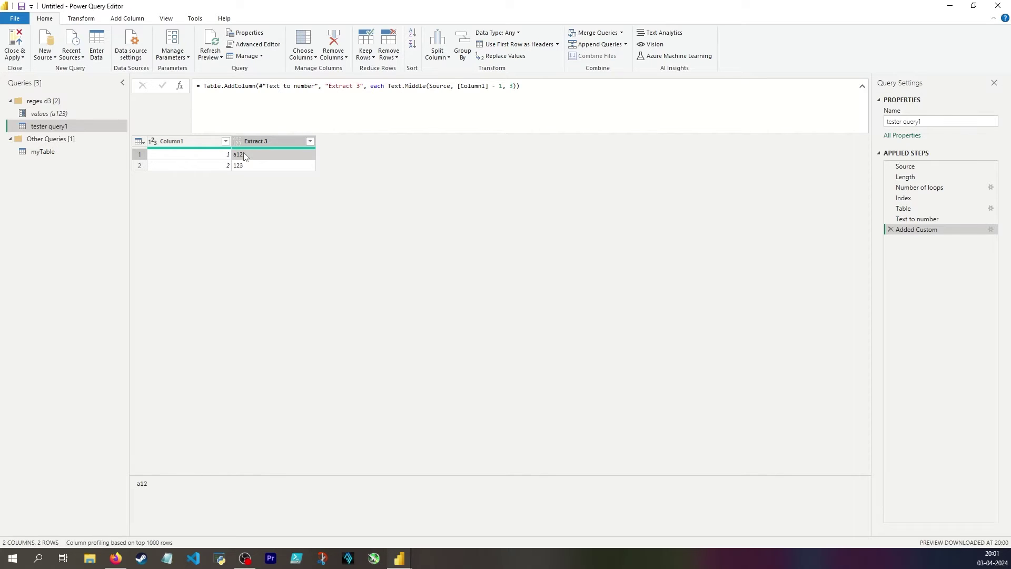
click(127, 19)
click(55, 47)
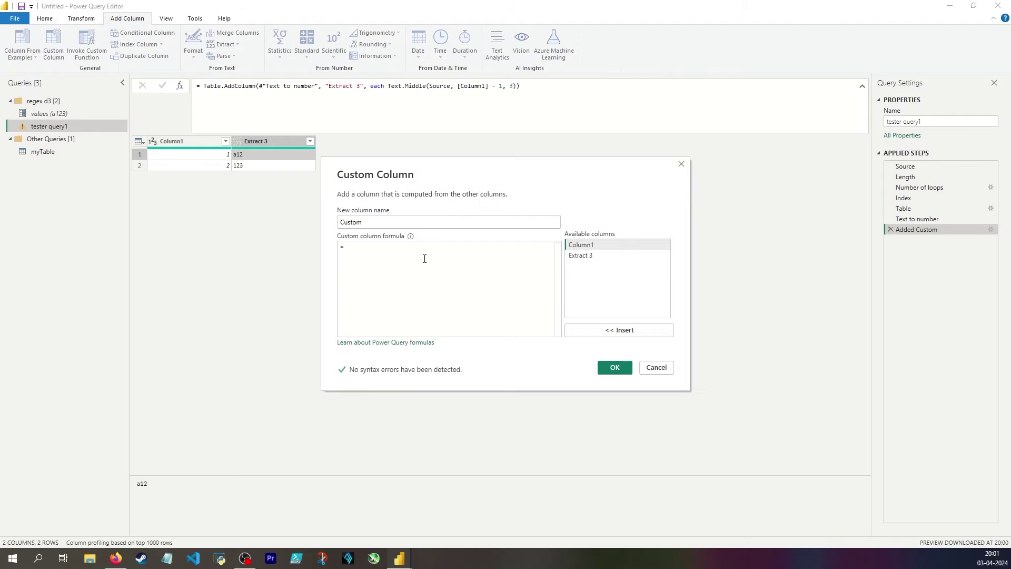
text(Number.From)
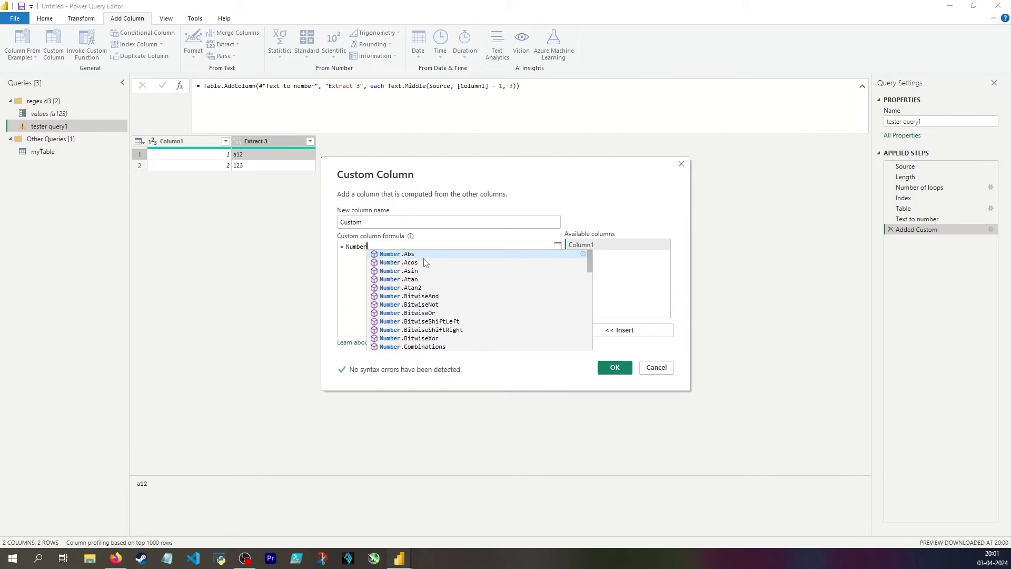
text(()
double_click(587, 257)
text() is number)
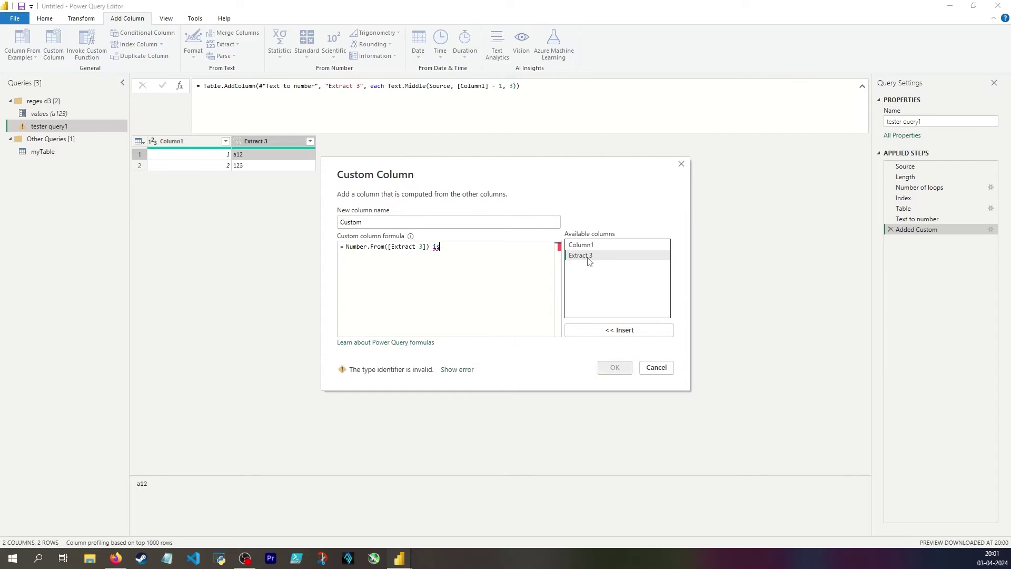
drag(432, 247, 489, 246)
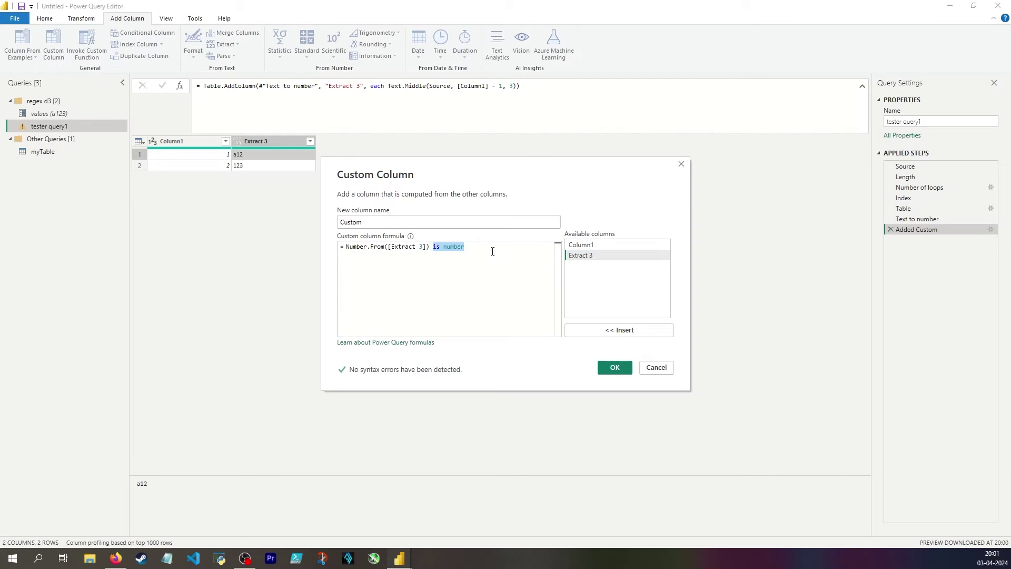
click(490, 250)
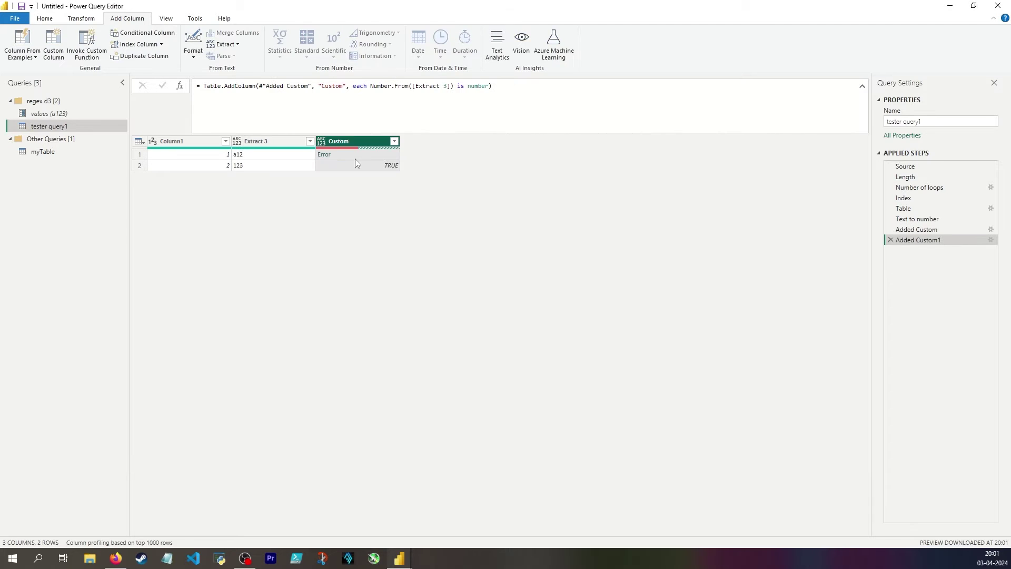
Step: Inspect the details of both results in the Custom column against their Extract 3 values
click(355, 156)
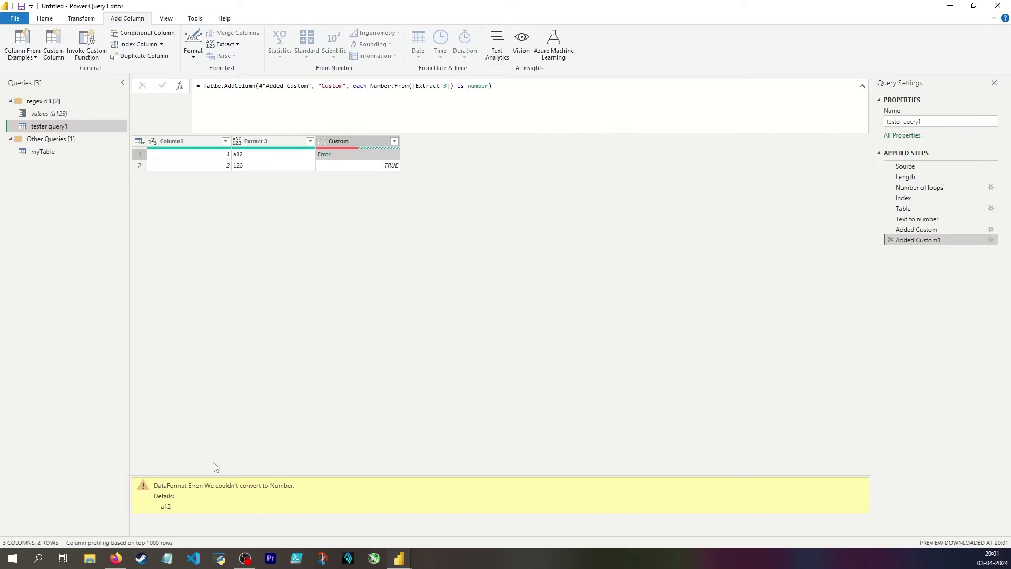
drag(205, 485, 295, 486)
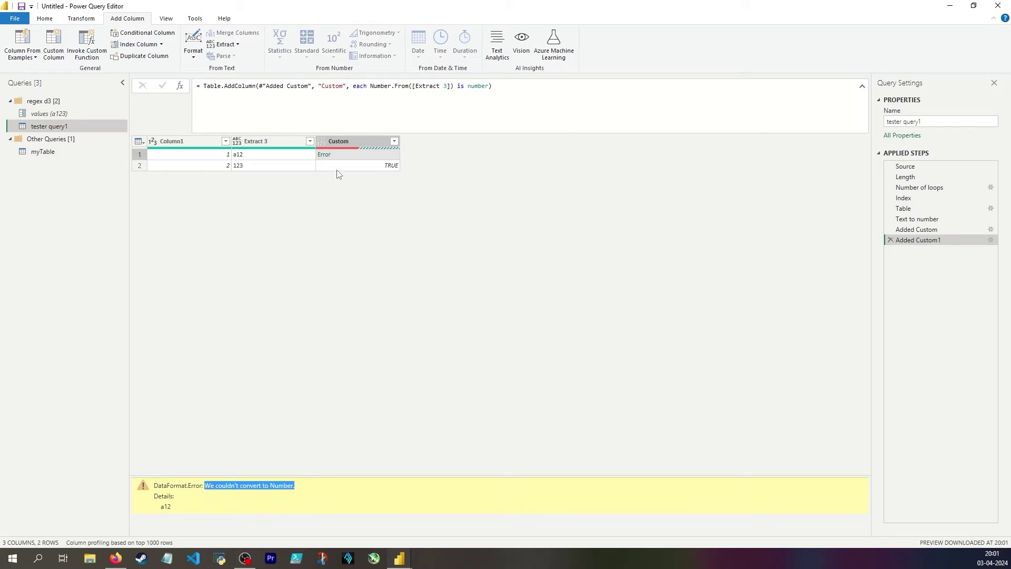
click(271, 169)
click(372, 164)
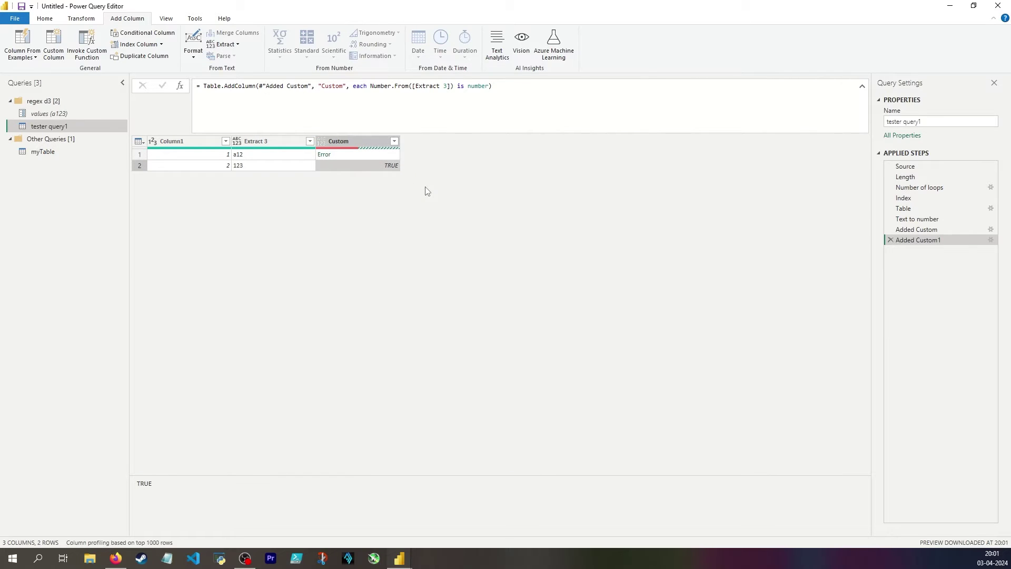
click(346, 157)
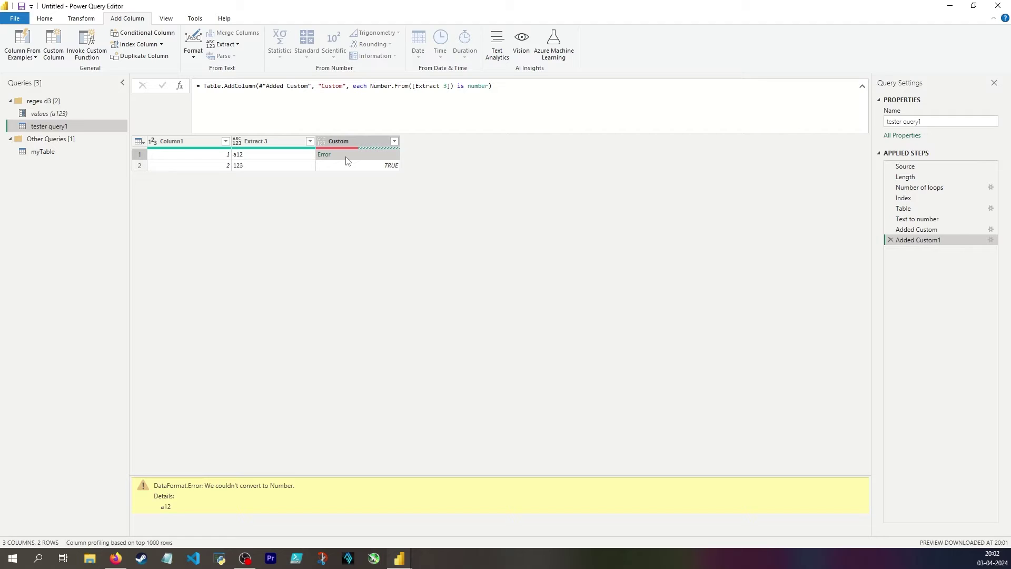
Step: Rename the new custom column step to is number and its column to Is number
click(354, 166)
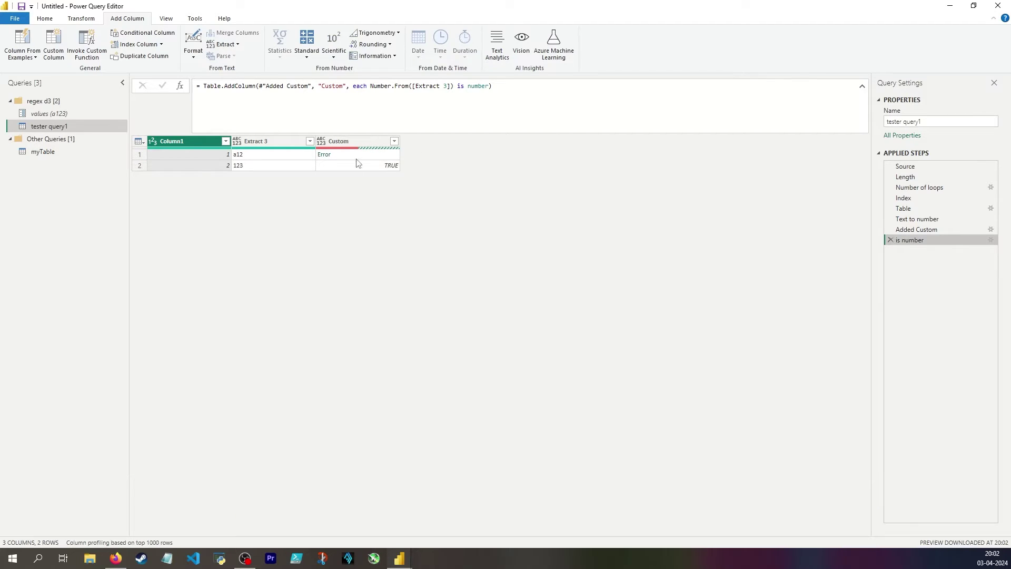
click(334, 156)
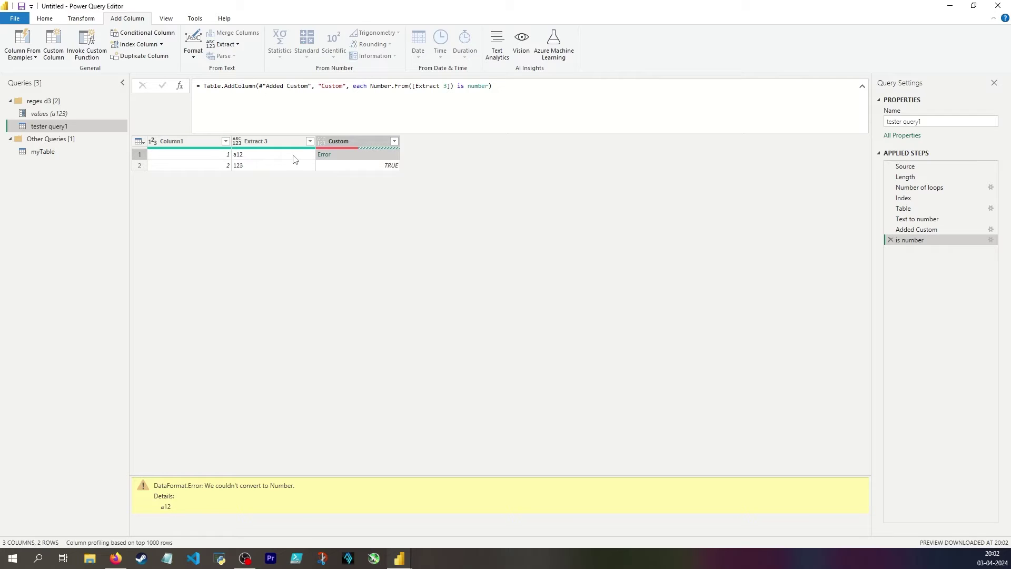
double_click(331, 86)
text(Is number)
key(Return)
Step: Remove the rows with errors in the Is number column
click(329, 157)
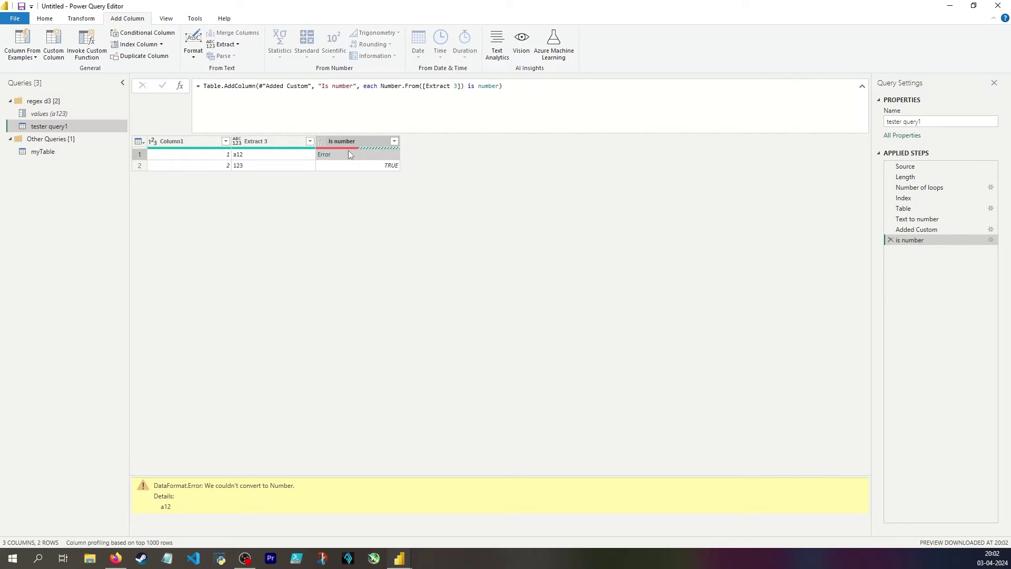
click(45, 18)
click(387, 59)
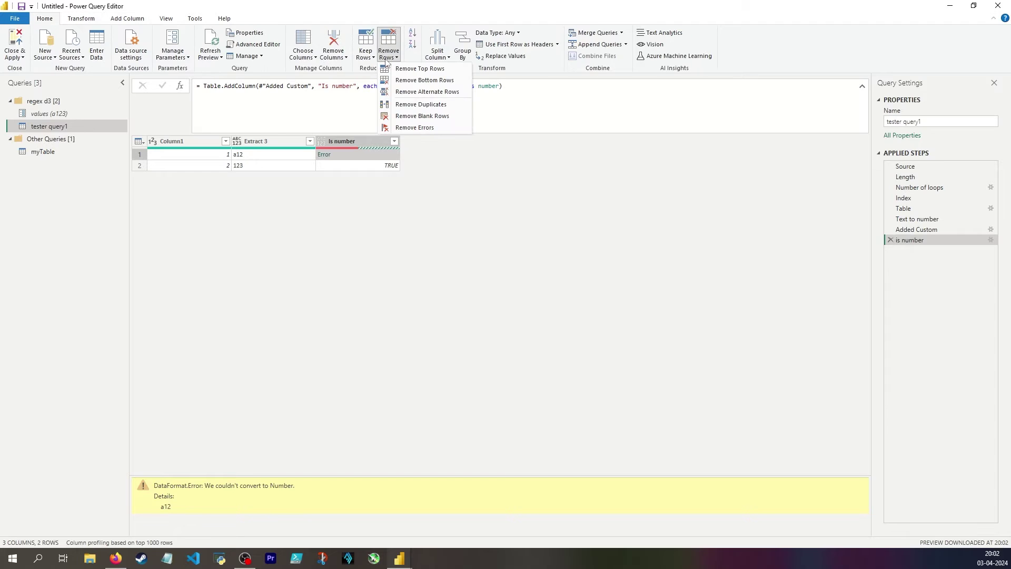
click(414, 127)
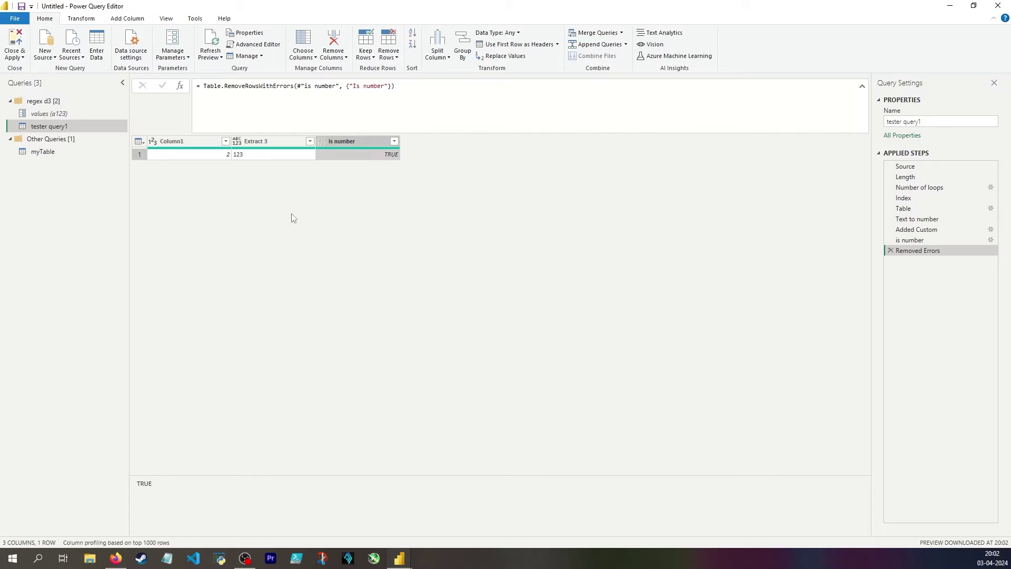
Step: Add a custom step after Removed Errors that returns the first row's Is number value with {0}[Is number]
click(180, 86)
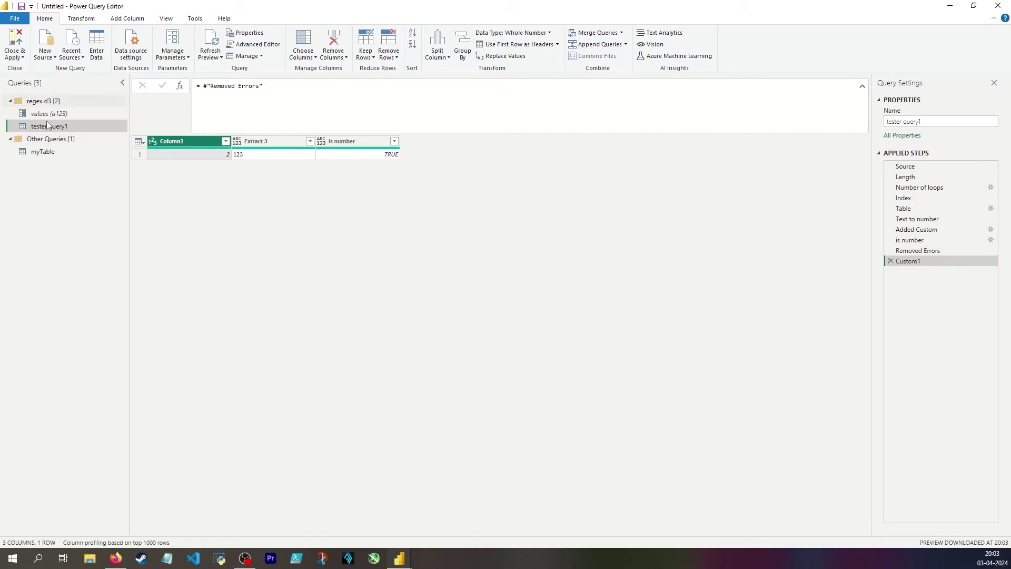
click(283, 93)
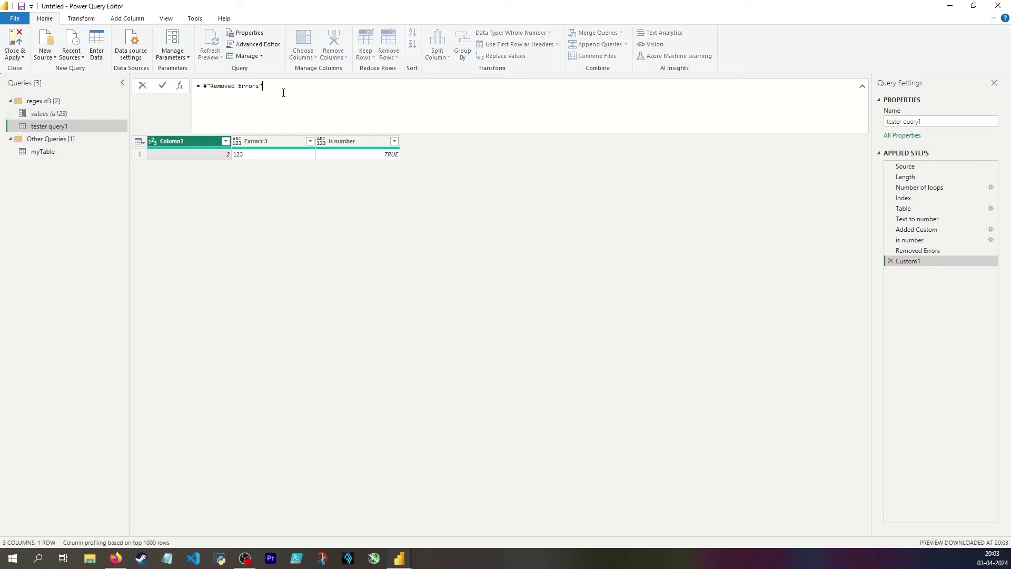
text({0[Is number)
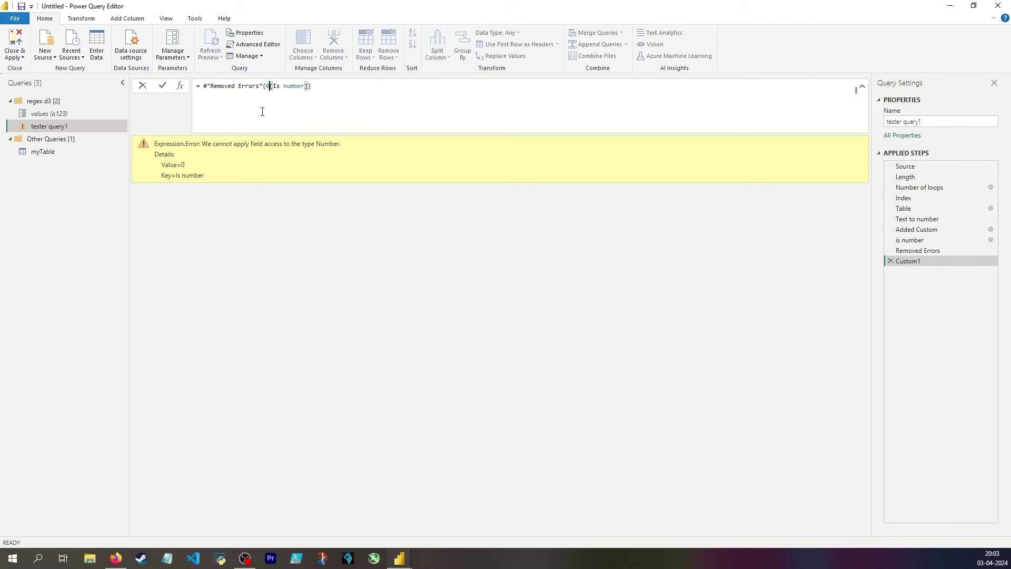
text(})
click(317, 86)
key(BackSpace)
key(Return)
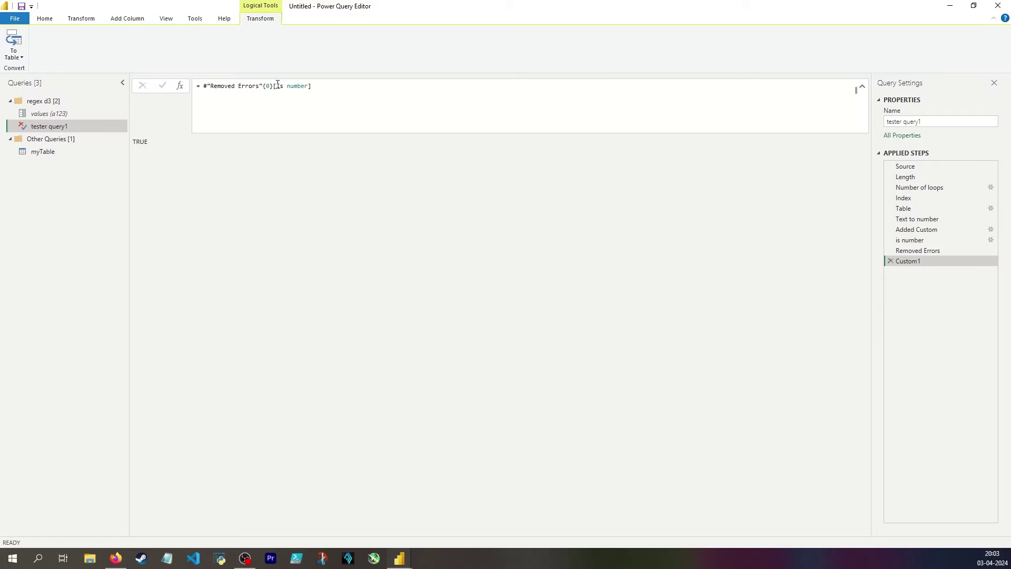
Step: Change the field returned by the custom step's formula to Extract 3
drag(278, 85, 306, 86)
key(BackSpace)
text(Extr)
text(act 1)
key(Return)
Step: Check the original text in the Source step and rename the last step to Extract first 3-digit segment
click(905, 166)
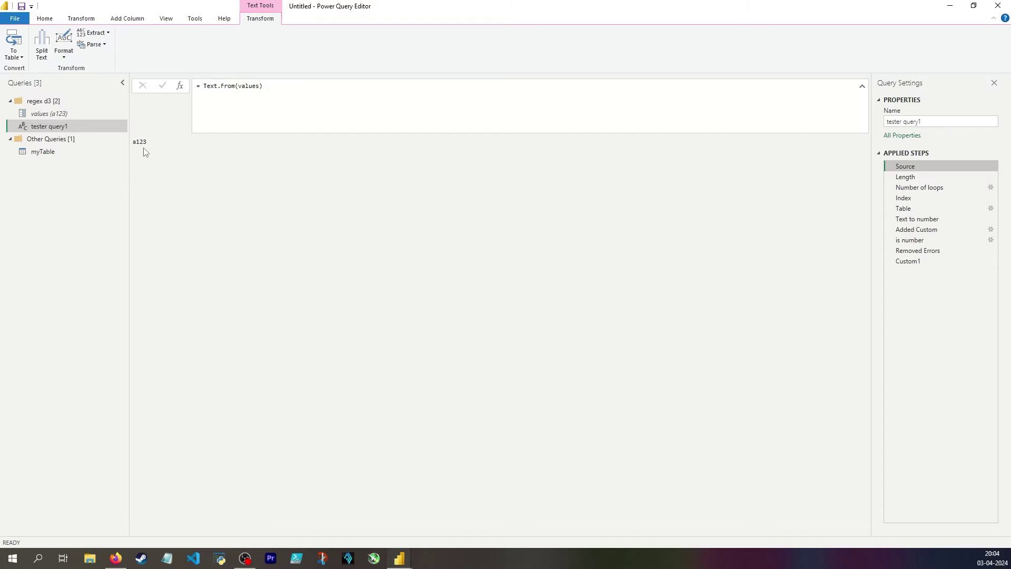
double_click(134, 144)
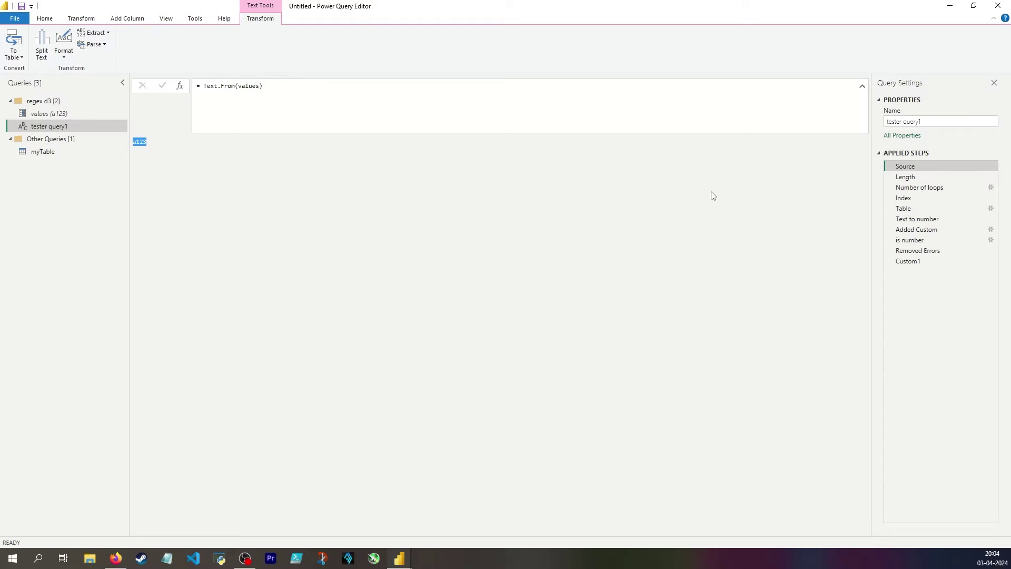
click(942, 261)
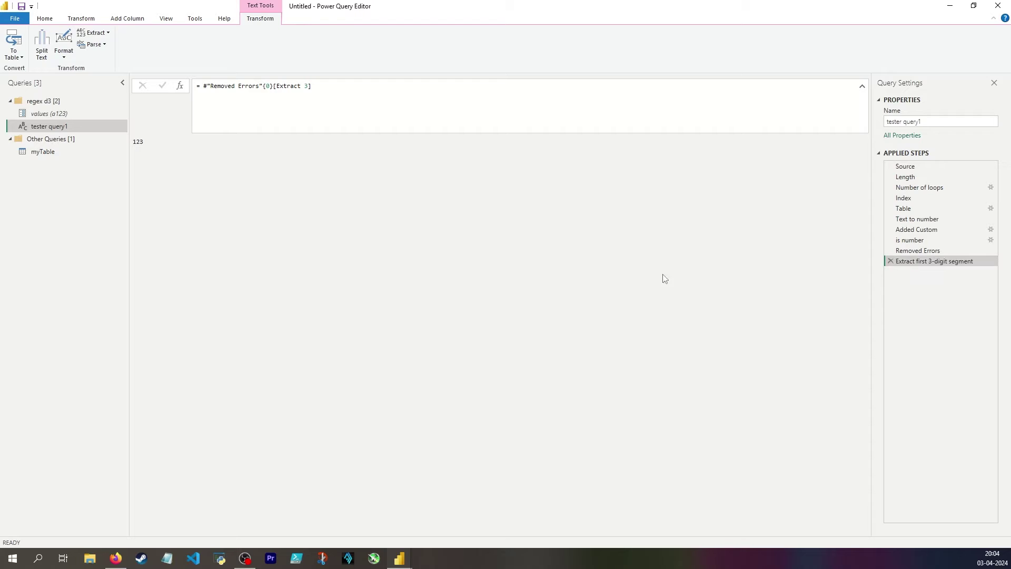
Step: Compare the Number of loops and Length steps with the extracted three-digit segment
click(920, 188)
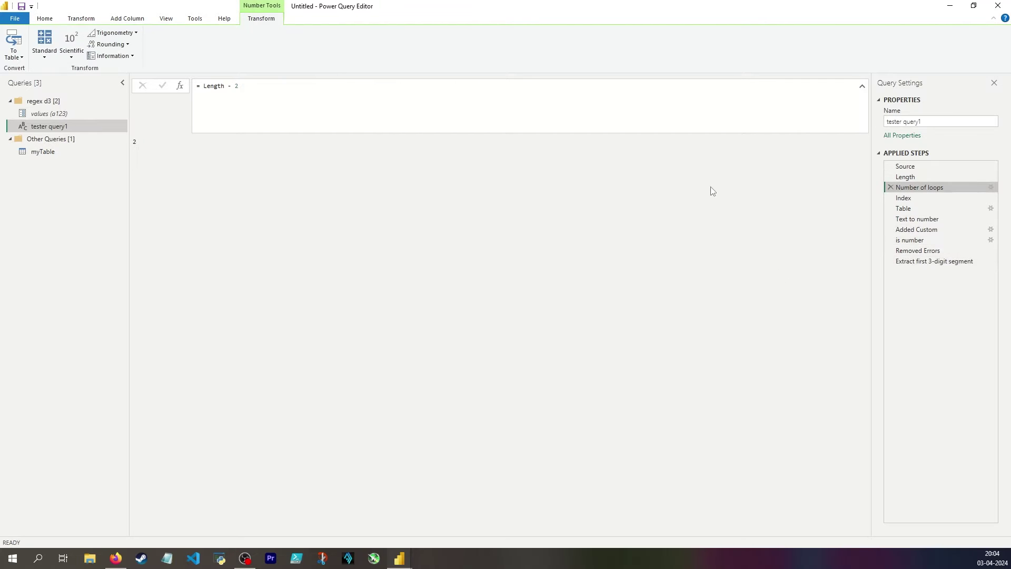
click(939, 261)
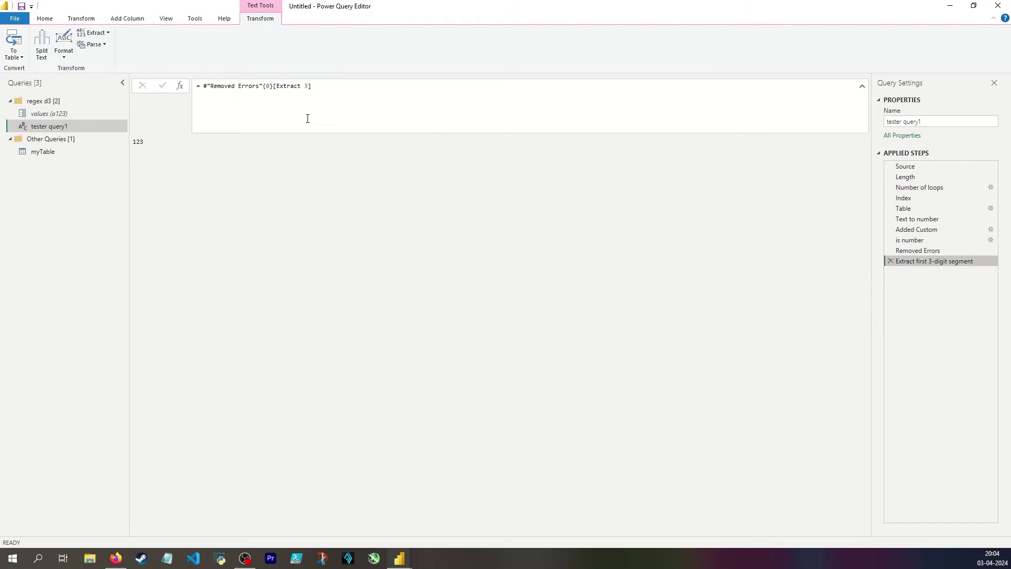
click(949, 188)
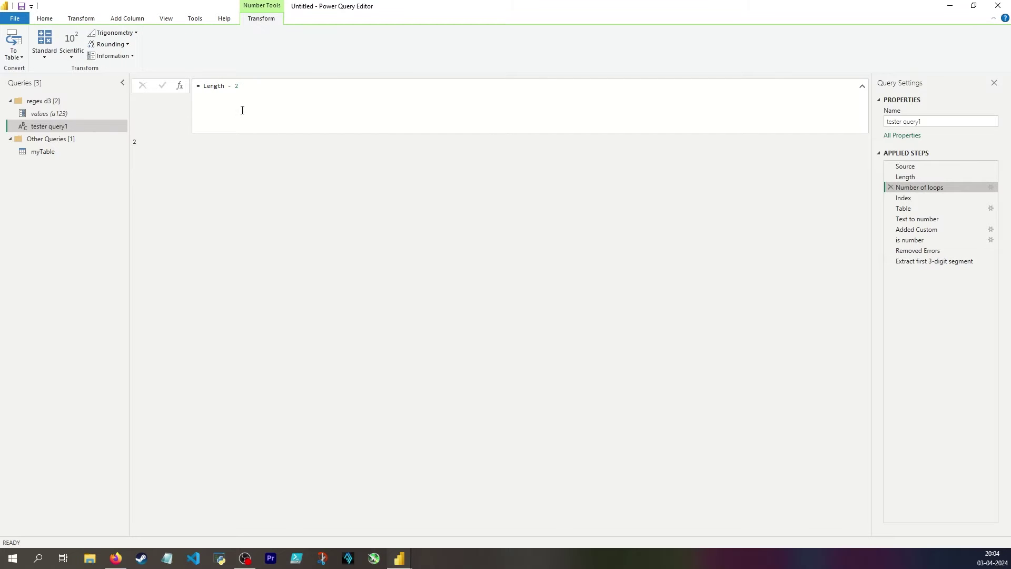
click(925, 177)
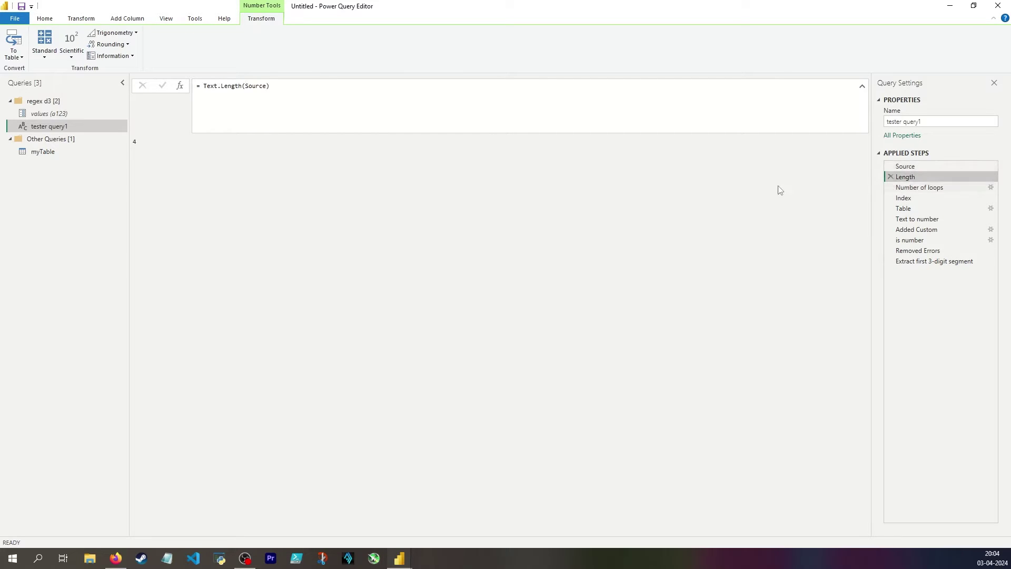
click(934, 261)
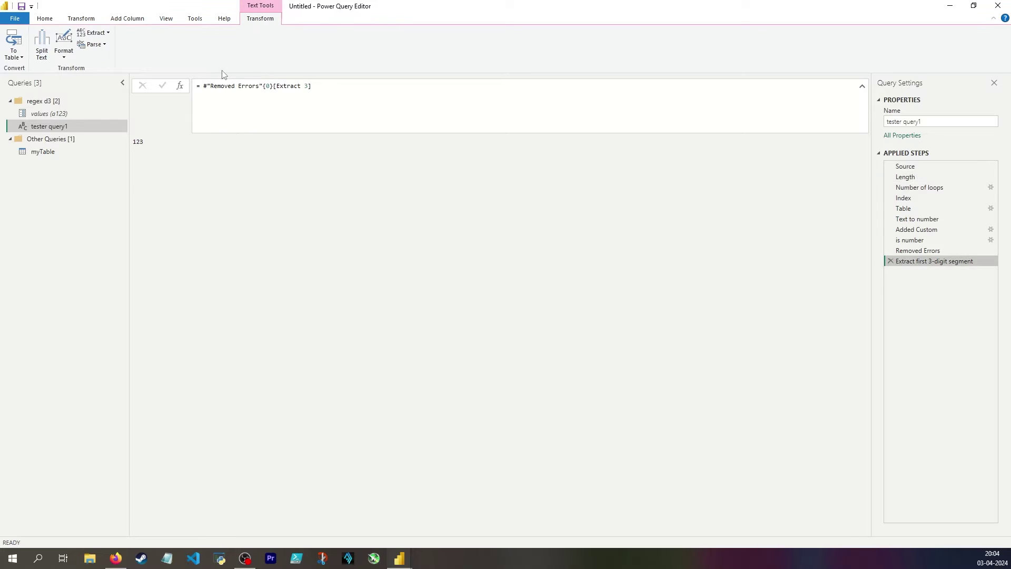
Step: Add a custom step with the formula Length >= 3 and rename it to At least 3 digits
click(179, 86)
drag(315, 86, 207, 86)
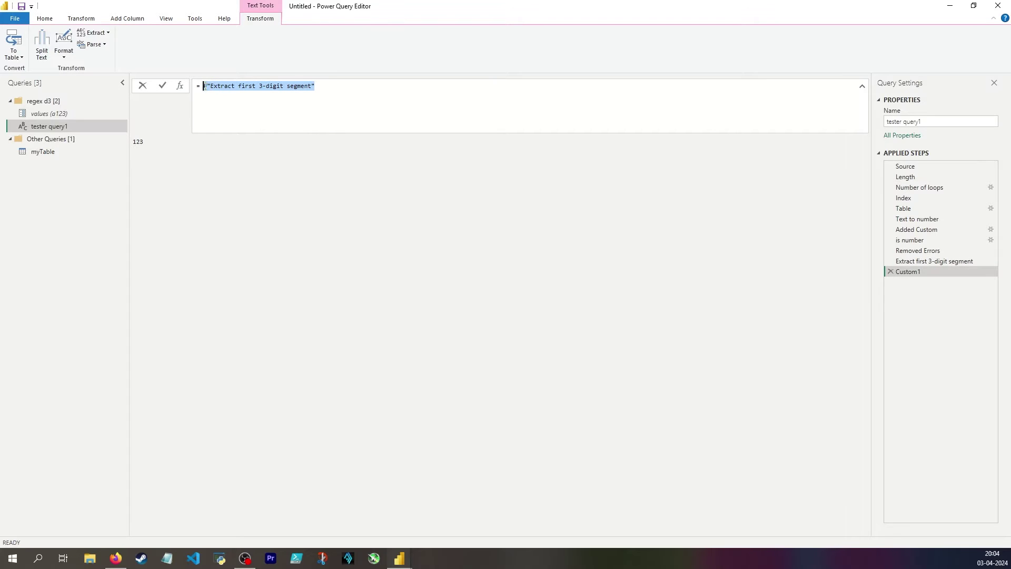
text(Length = 3)
key(Return)
click(230, 86)
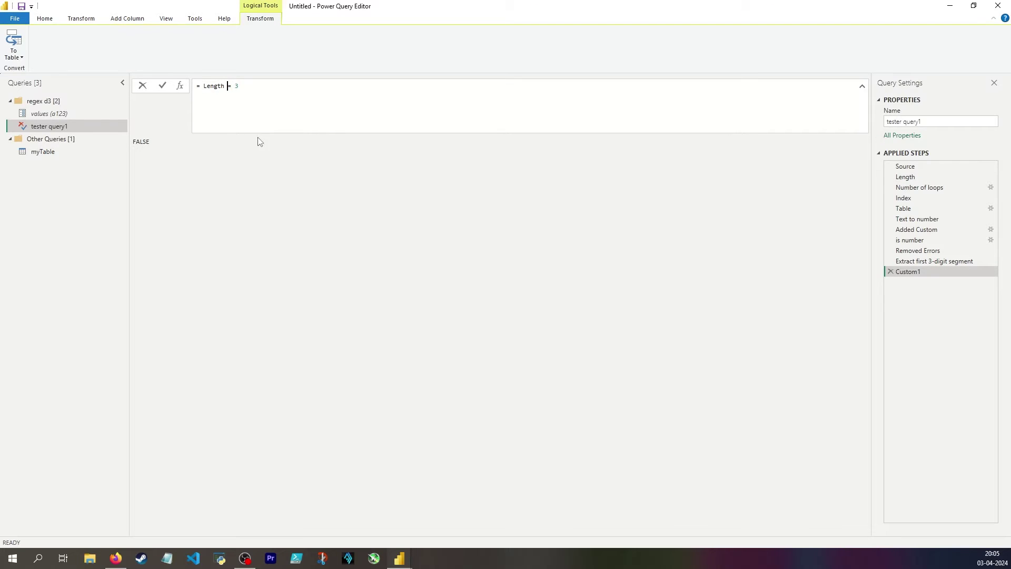
text(>)
key(Return)
double_click(927, 272)
text(At least 3 digits)
key(Return)
Step: Add a custom step whose formula returns "text string is too short" if At least 3 digits is false
click(180, 85)
click(203, 86)
text(if )
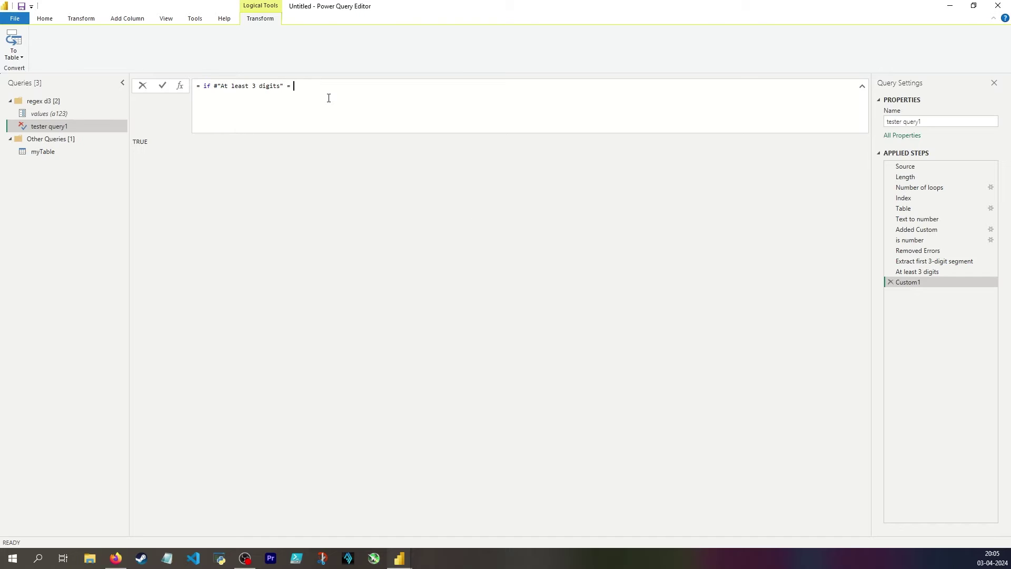
text(false then )
text("te)
text(xt string is too short" else)
key(shift+Return)
Step: Extend the formula to return "No matches" if Table.RowCount of Removed Errors equals 0, else Extract first 3-digit segment
text(if Table.RowCount)
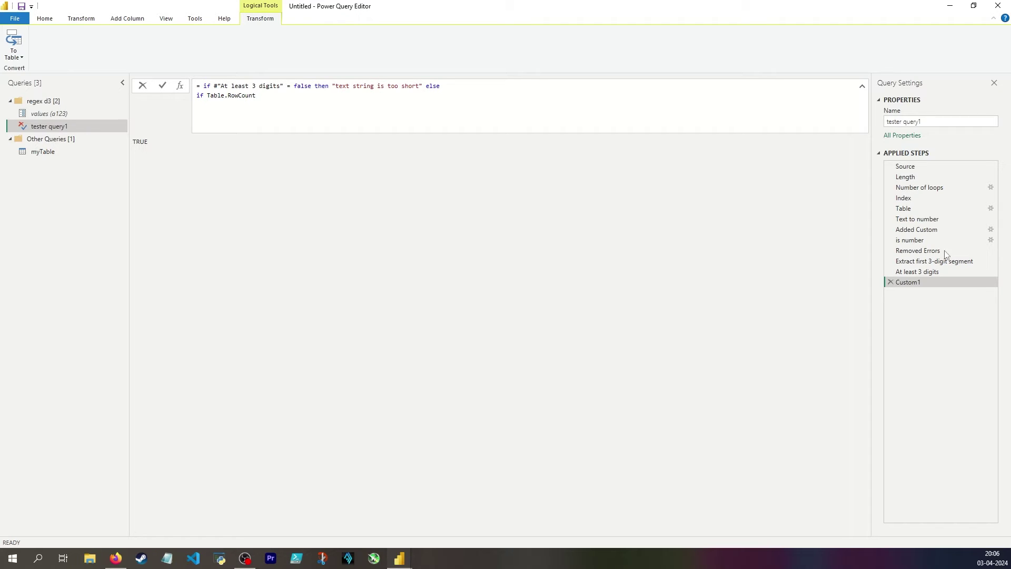
text((#"Removed Errors") = 0 then "No matches" else )
text(extra)
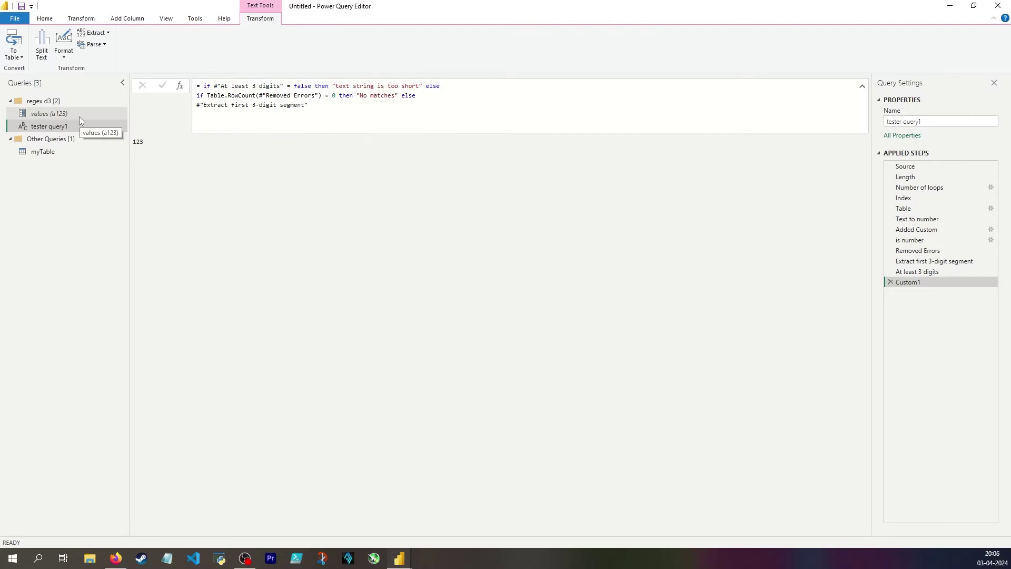
Step: Set the values parameter to a123d456 and check the result of tester query1
click(79, 114)
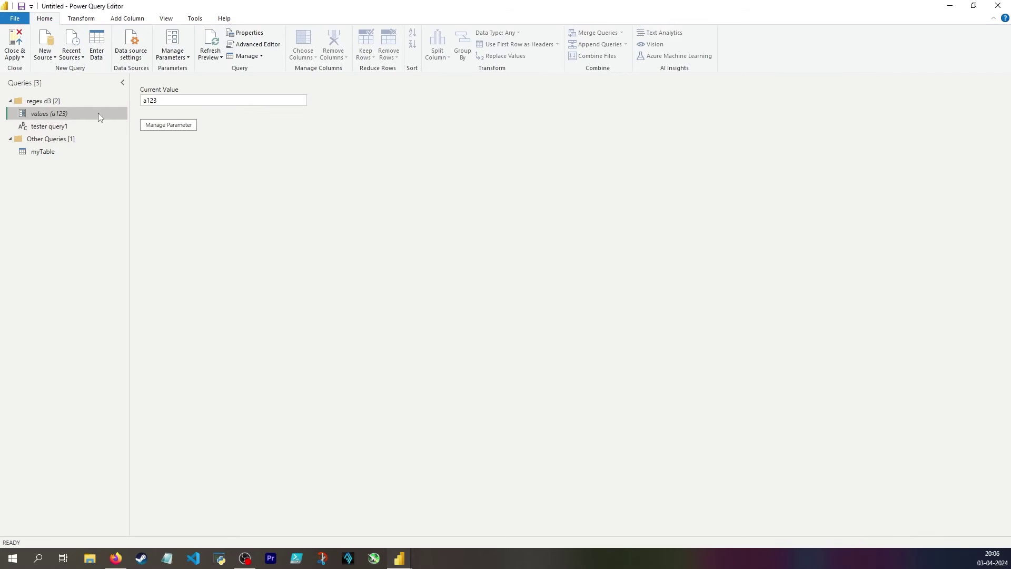
click(164, 101)
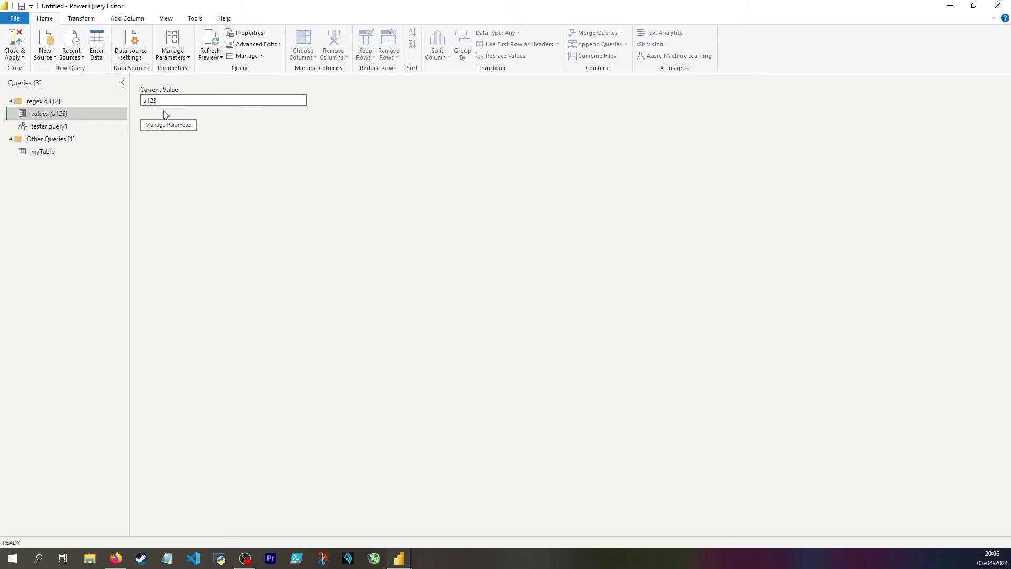
text(d456)
mouse_move(147, 100)
mouse_down()
mouse_move(156, 105)
mouse_move(147, 104)
mouse_up()
click(70, 126)
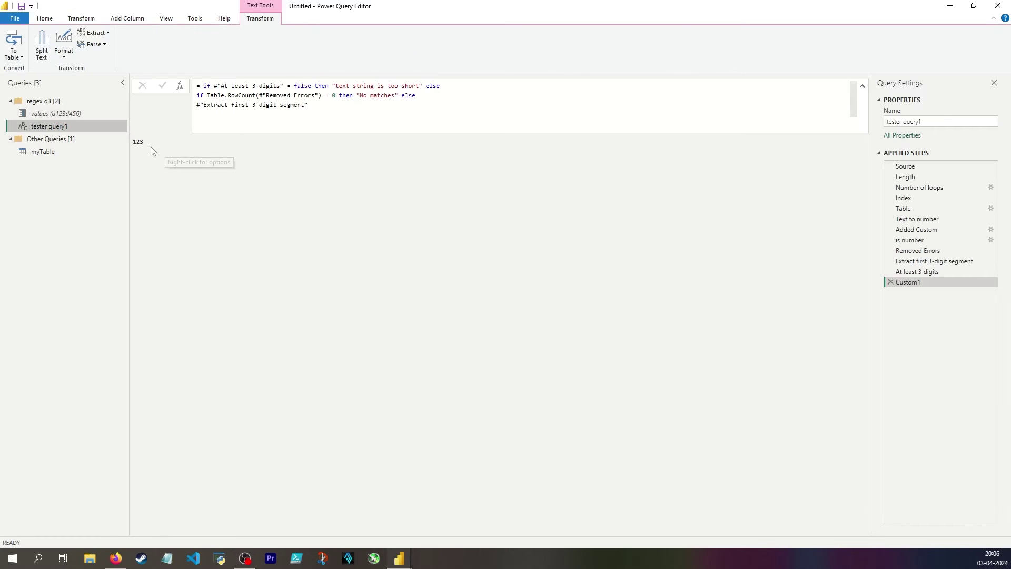
Step: Test tester query1 with the values parameter set to a1 and then to a12ddd
click(80, 113)
click(57, 125)
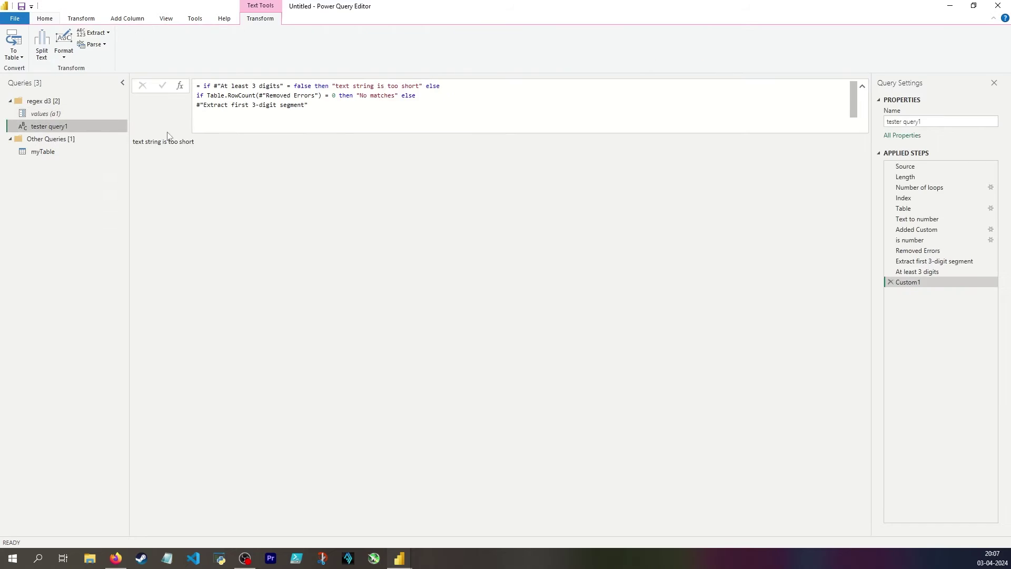
key(Up)
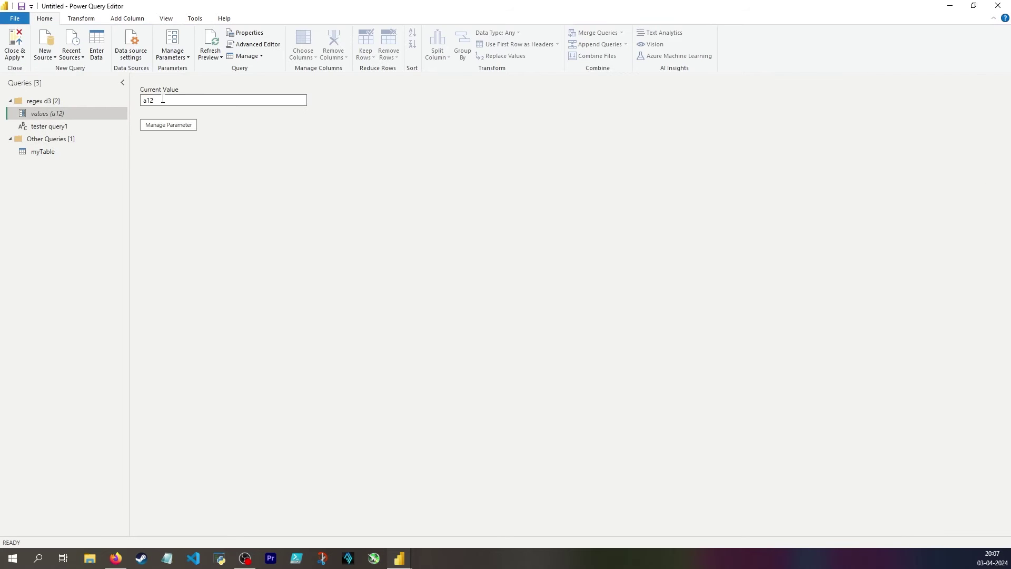
text(ddd)
click(63, 127)
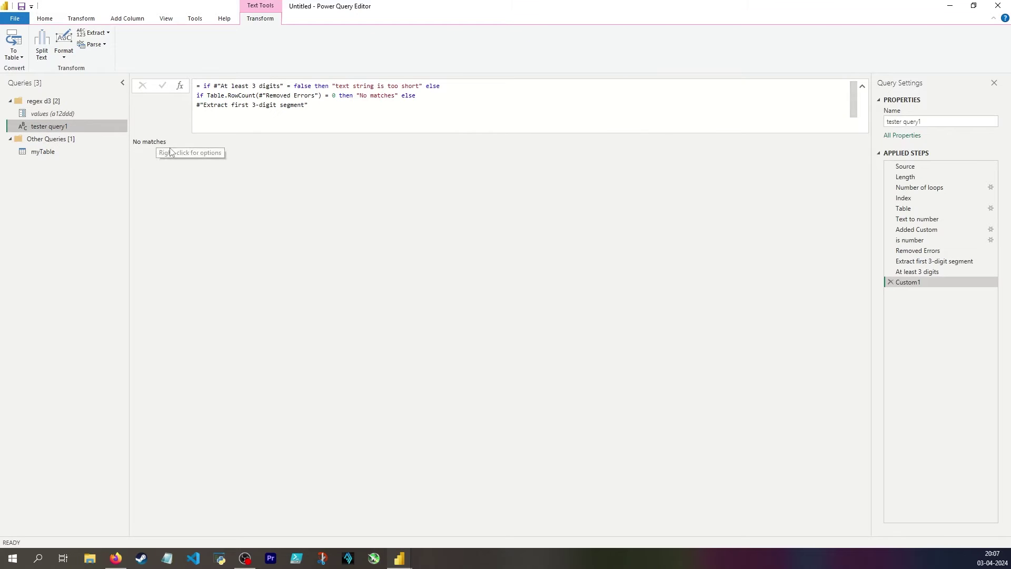
Step: Create a function named regex\d{3} from tester query1
right_click(72, 125)
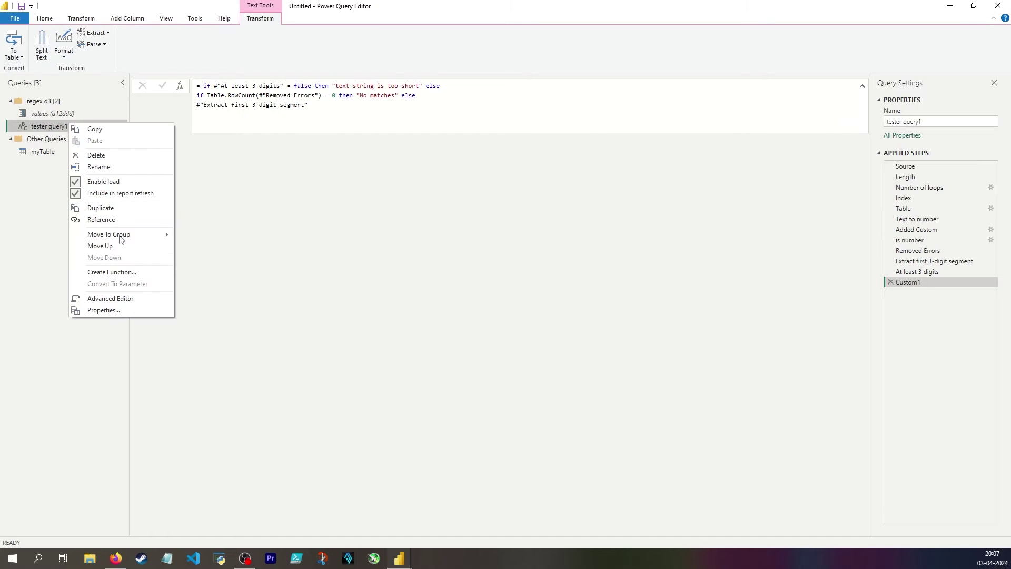
click(121, 272)
text(regex\d{3})
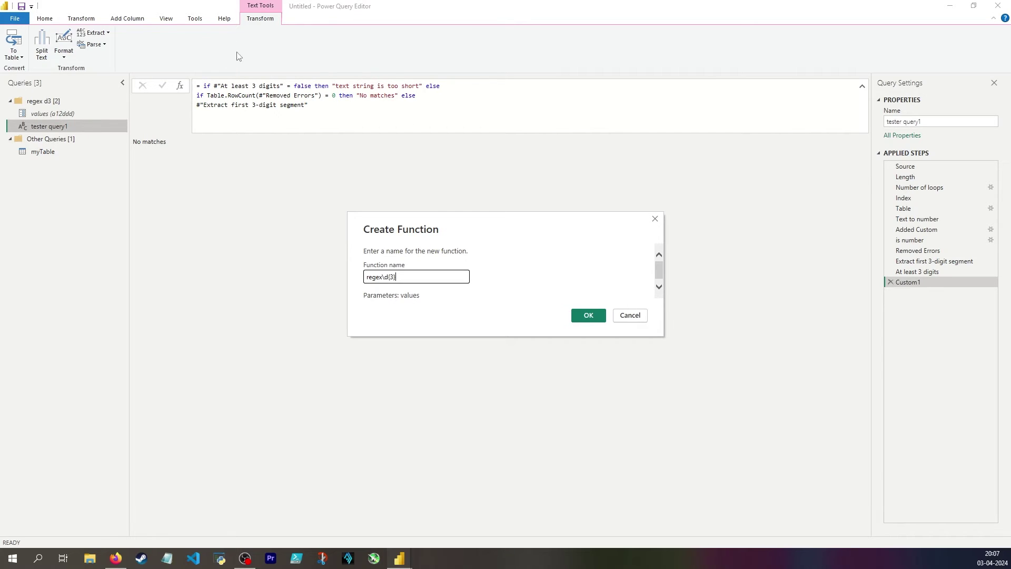
double_click(391, 277)
click(584, 317)
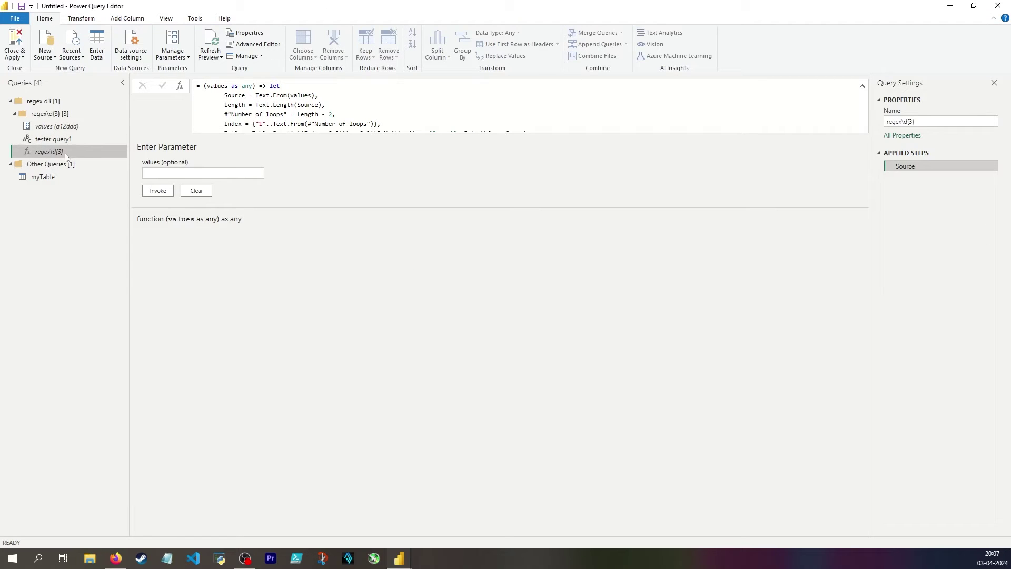
Step: Examine the regex\d{3} function's code, from its values argument to the final returned step
click(270, 95)
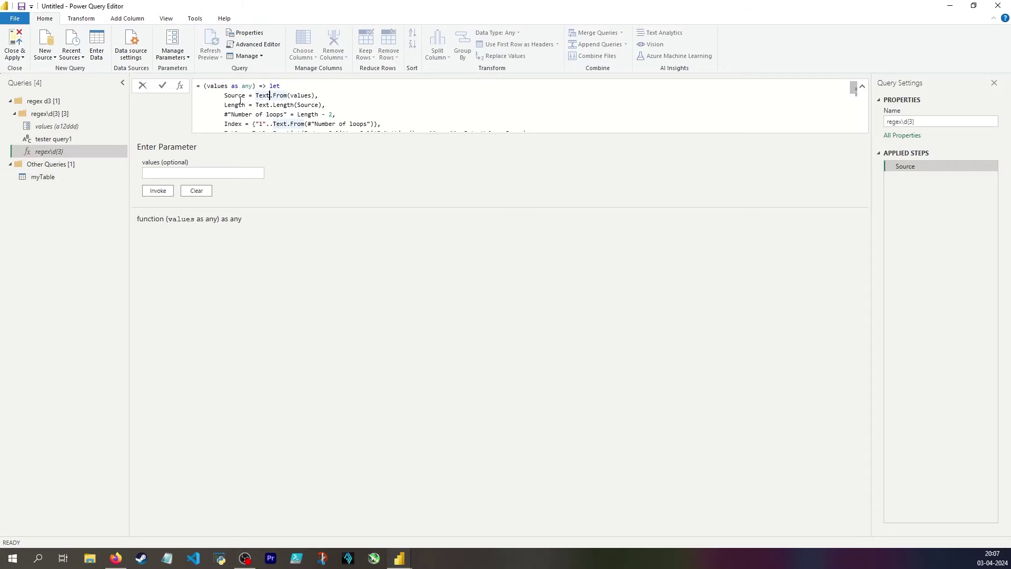
drag(207, 86, 251, 86)
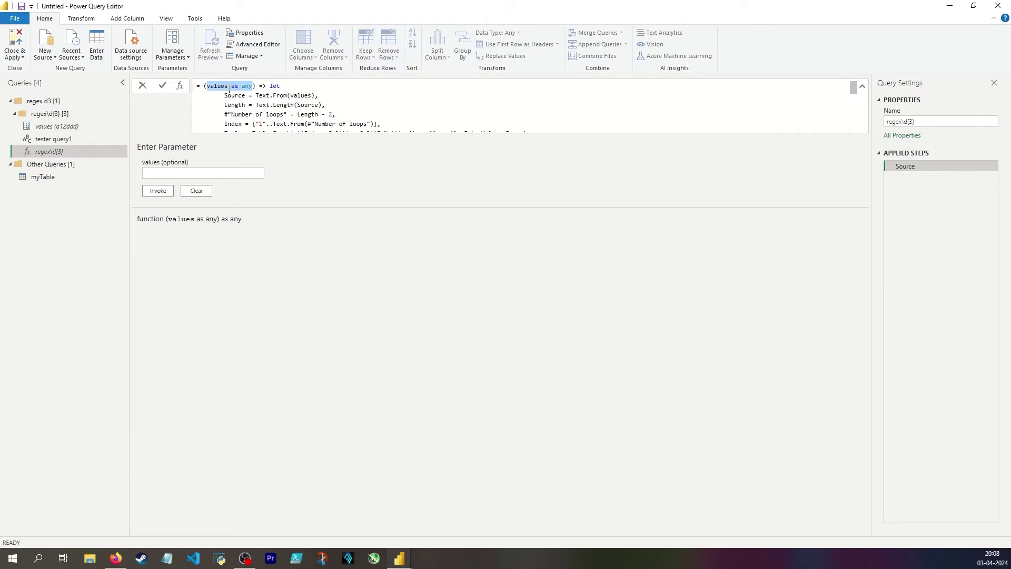
mouse_move(218, 89)
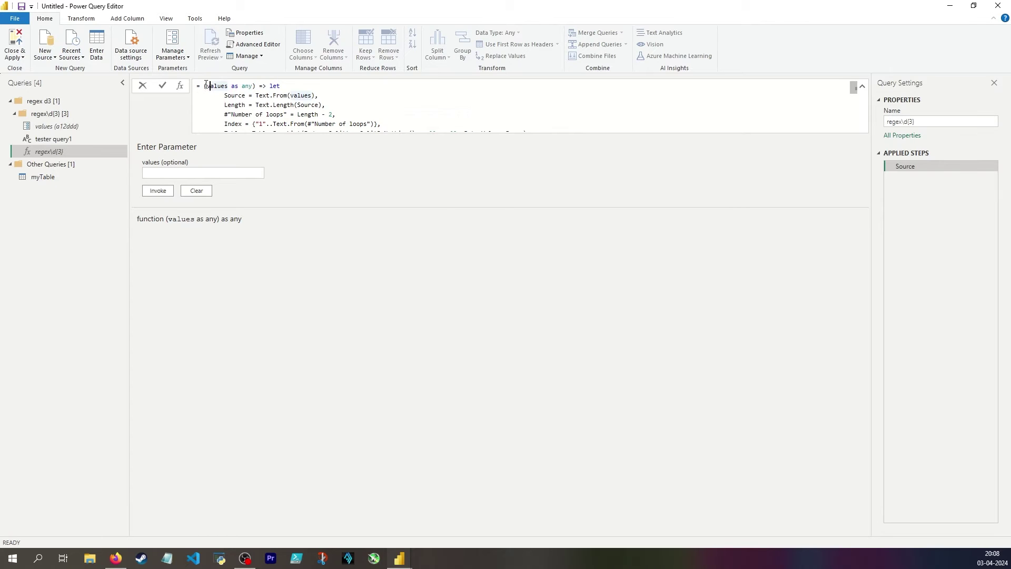
drag(211, 88, 318, 216)
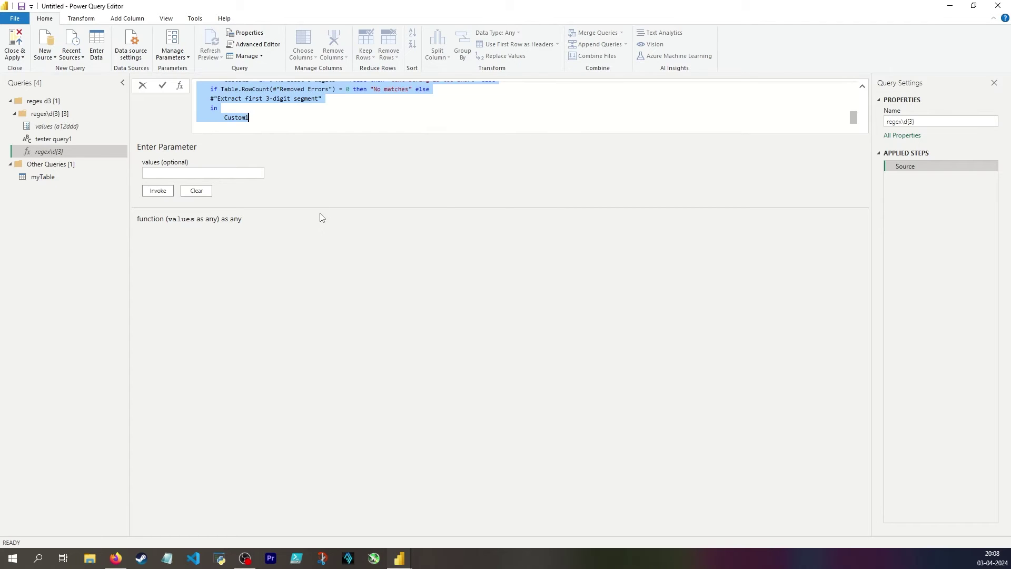
scroll(354, 109, up, 3)
scroll(355, 110, up, 1)
click(337, 88)
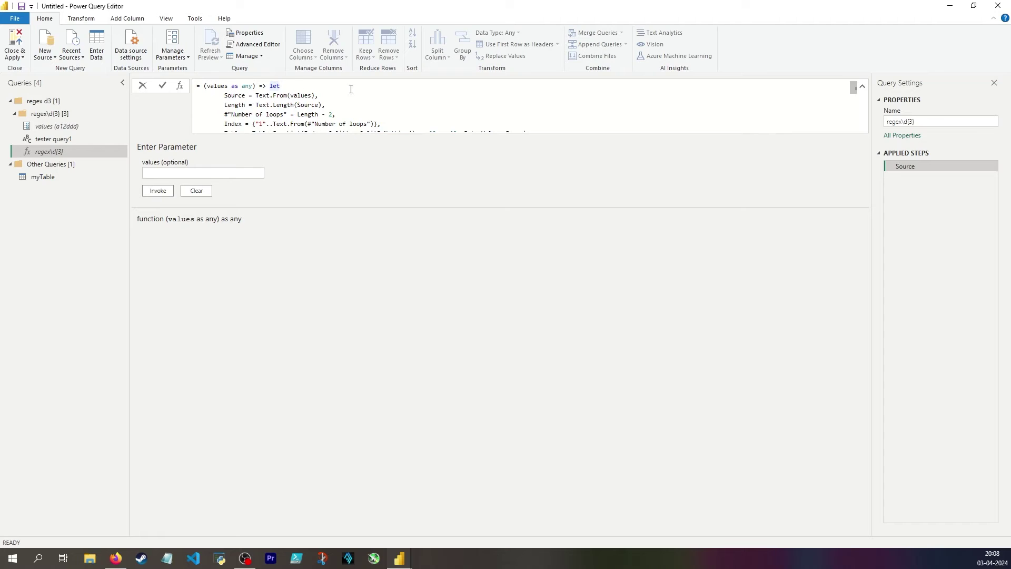
Step: Add a column named regex\d{3} to myTable by invoking the regex\d{3} custom function on Column1
click(59, 175)
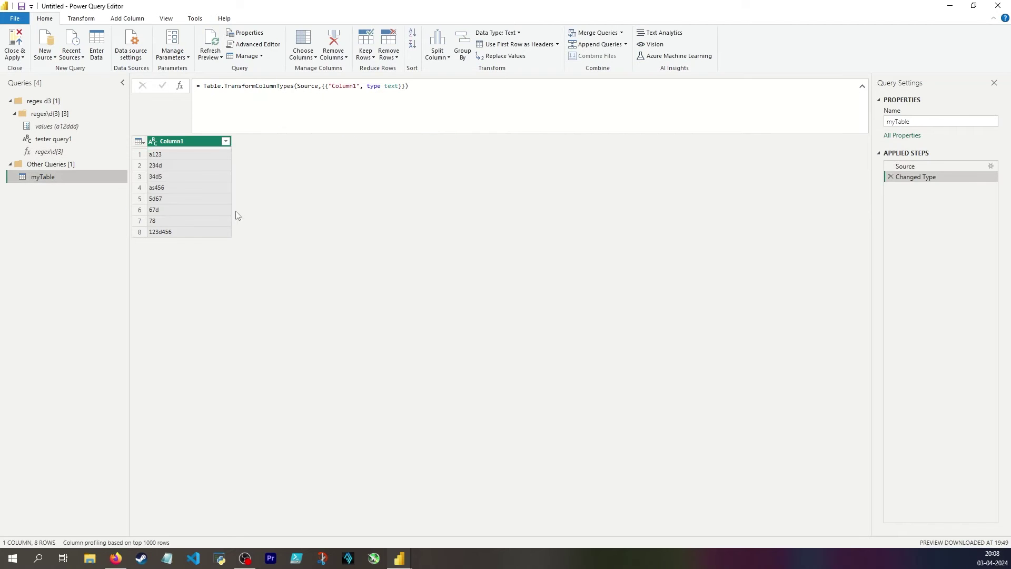
click(58, 138)
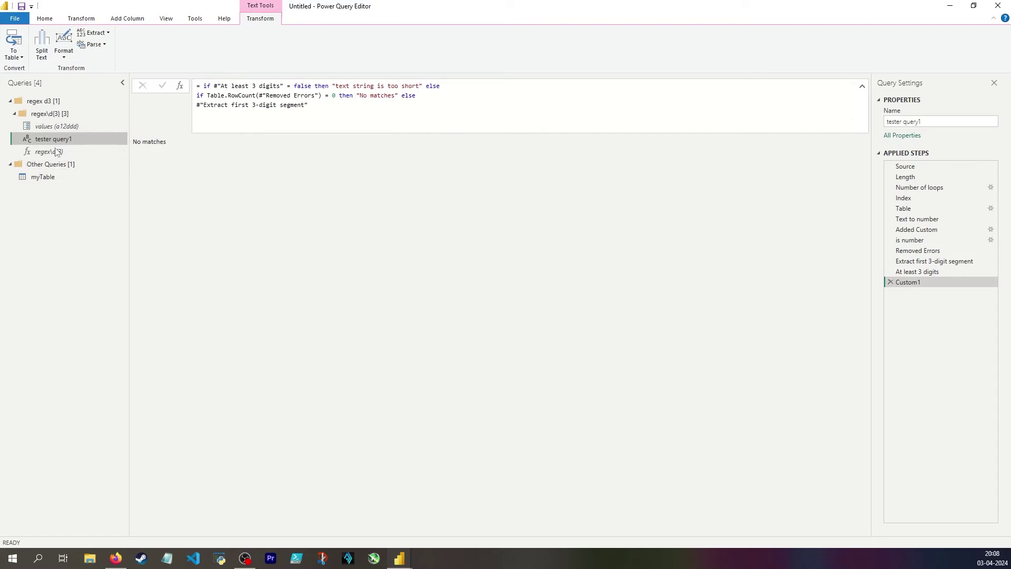
click(47, 177)
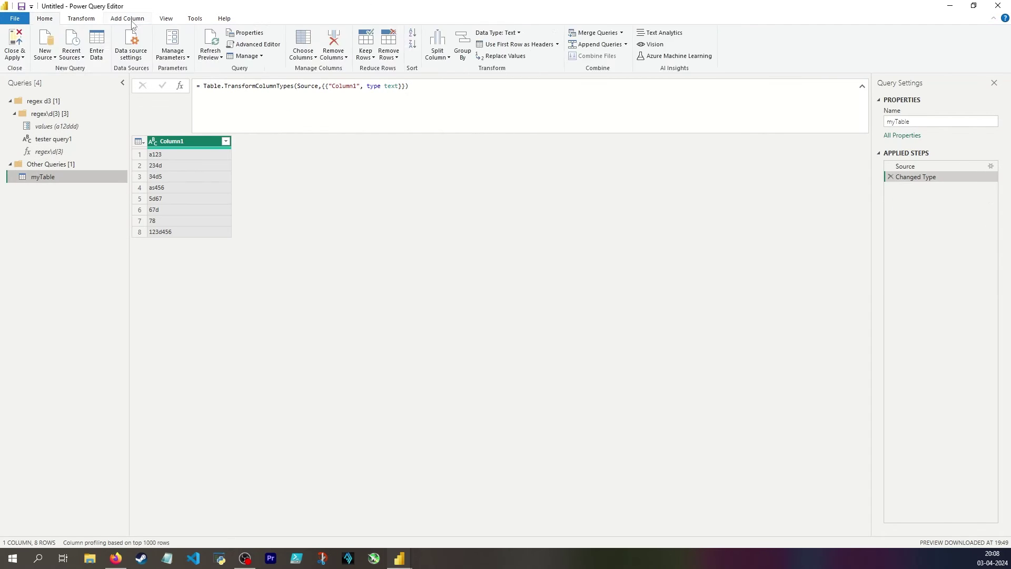
click(127, 18)
click(53, 56)
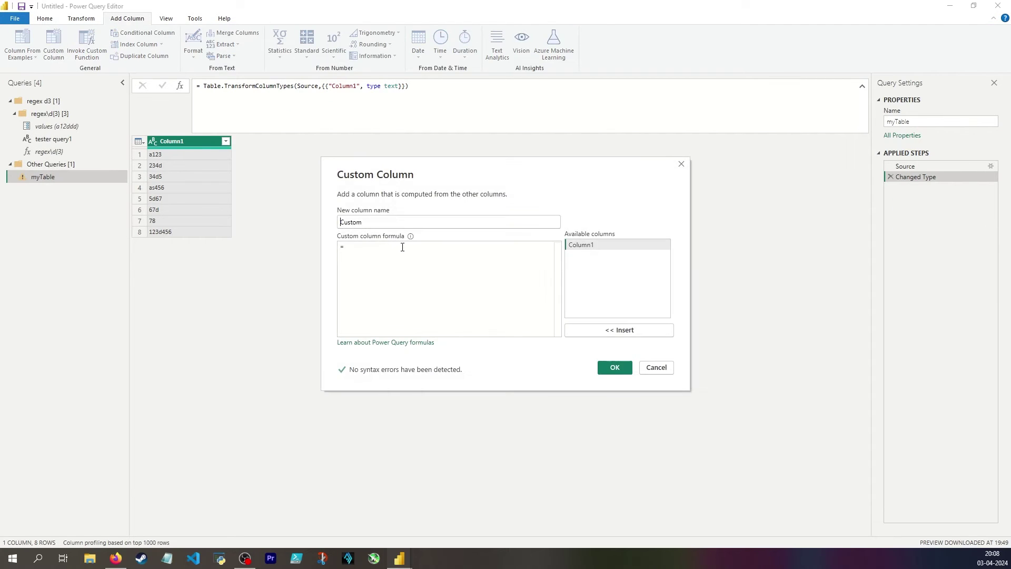
key(Escape)
click(90, 57)
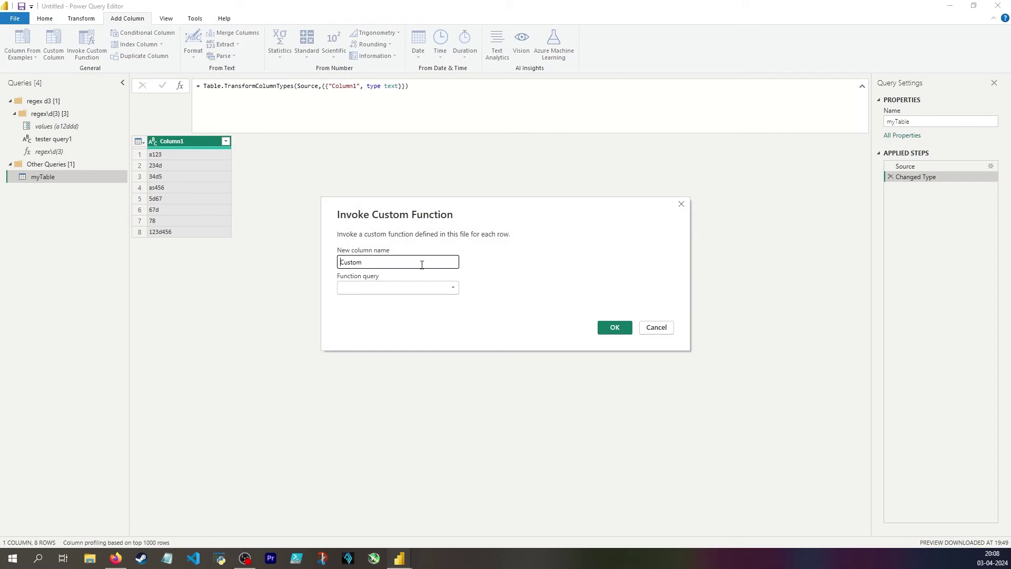
click(397, 287)
click(402, 299)
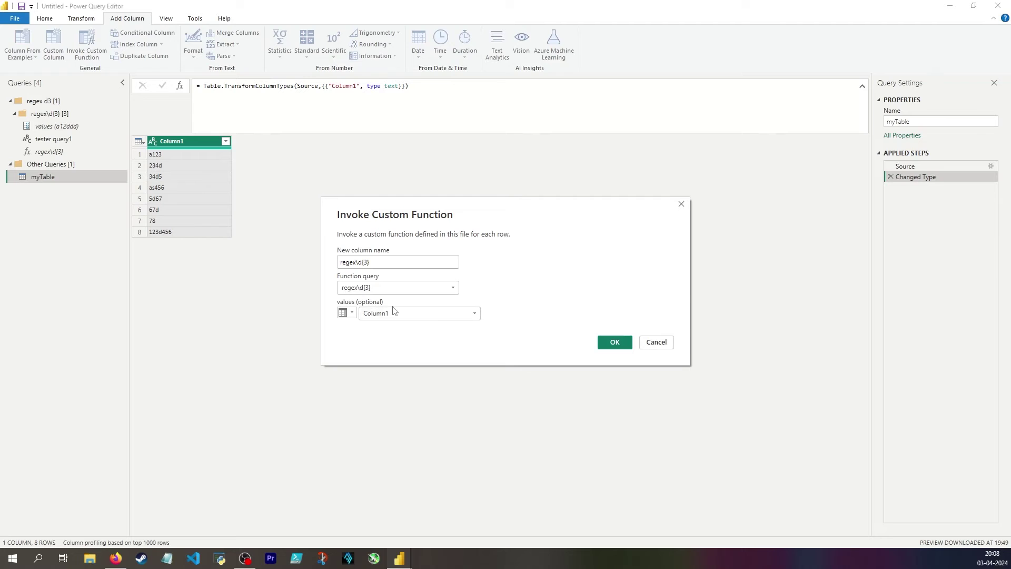
click(614, 342)
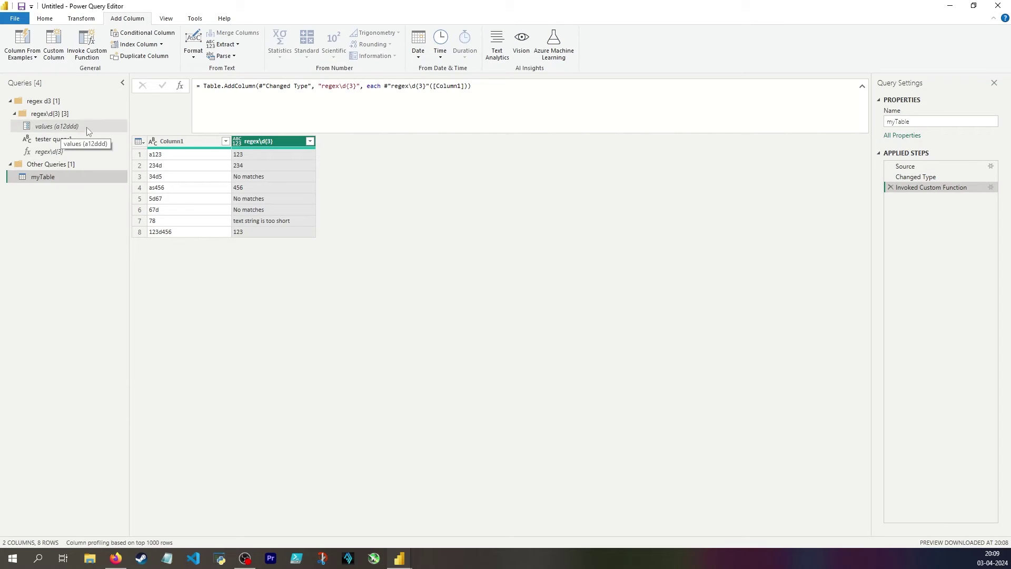
Step: Duplicate the values parameter together with tester query1
click(65, 138)
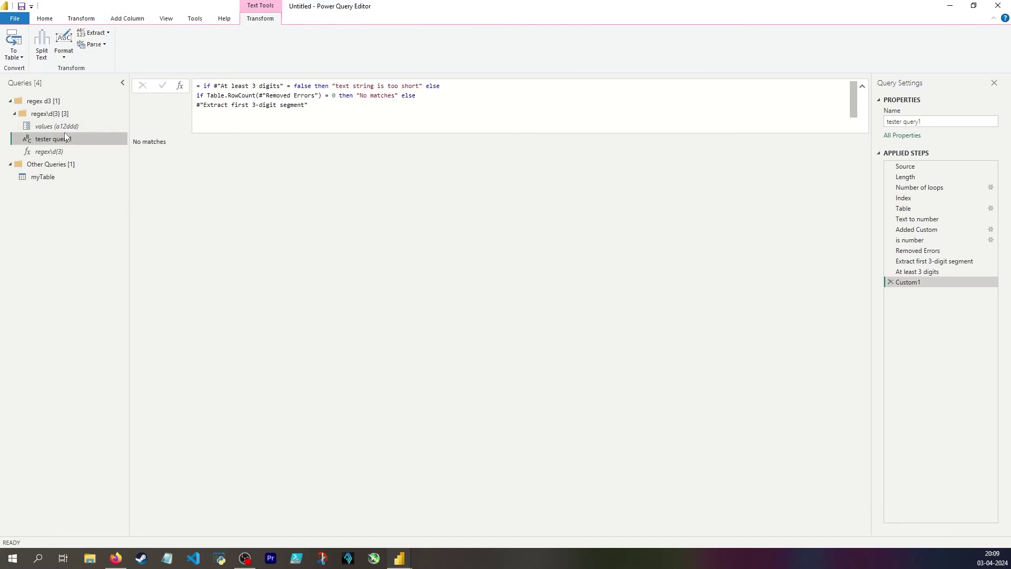
ctrl+click(68, 126)
key(ctrl+c)
key(ctrl+v)
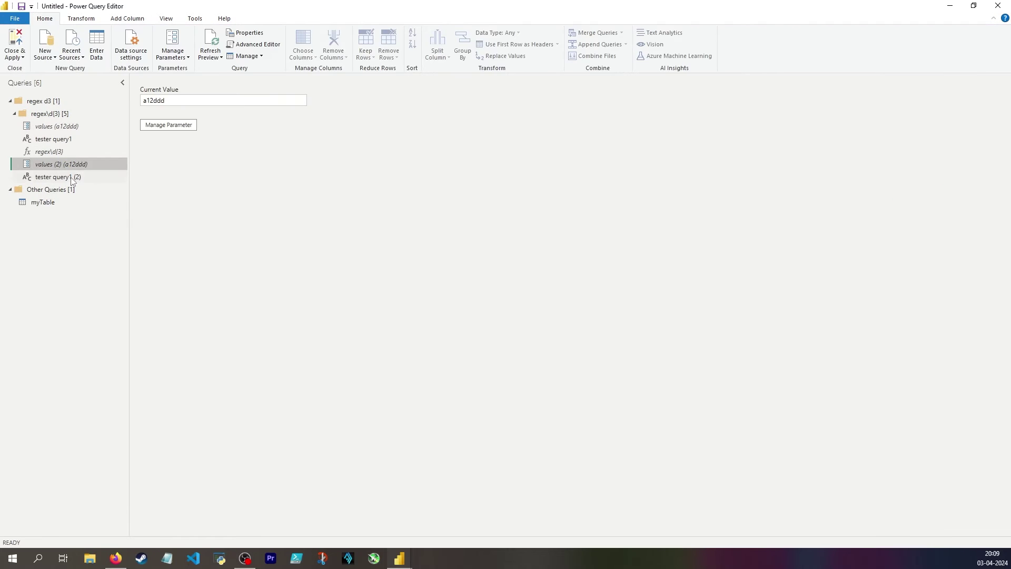
click(72, 178)
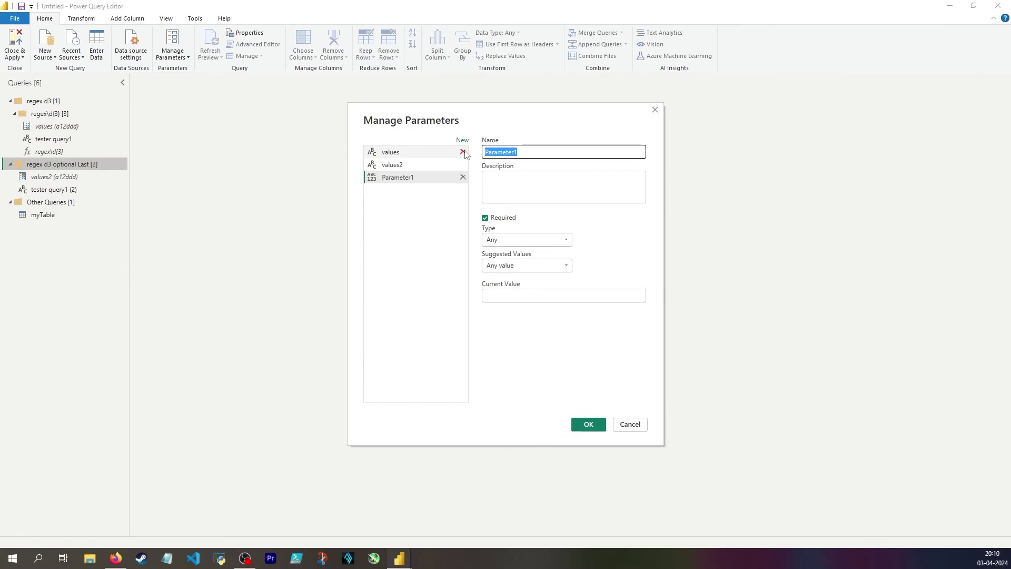
Step: Name the new parameter LastYes and enter True as its current value
text(LastYes)
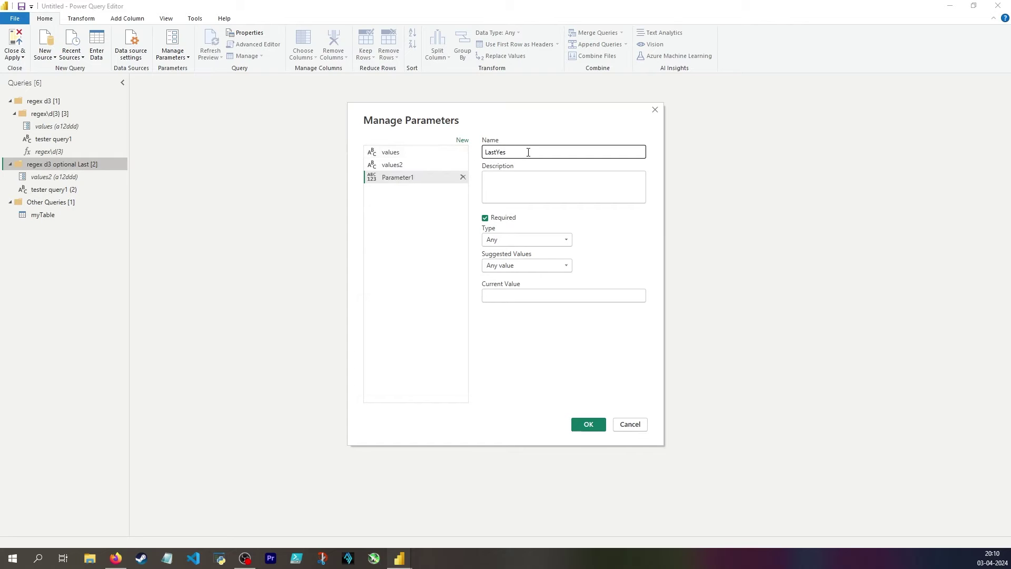
drag(498, 152, 519, 153)
click(549, 294)
text(Tru)
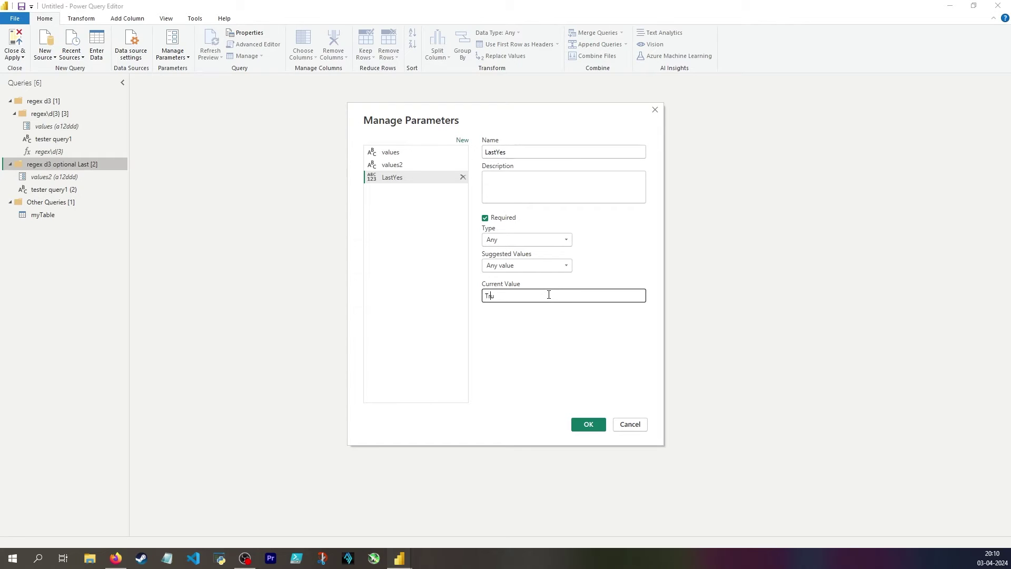
text(e)
Step: Make the LastYes parameter optional and set its type to Binary
click(548, 240)
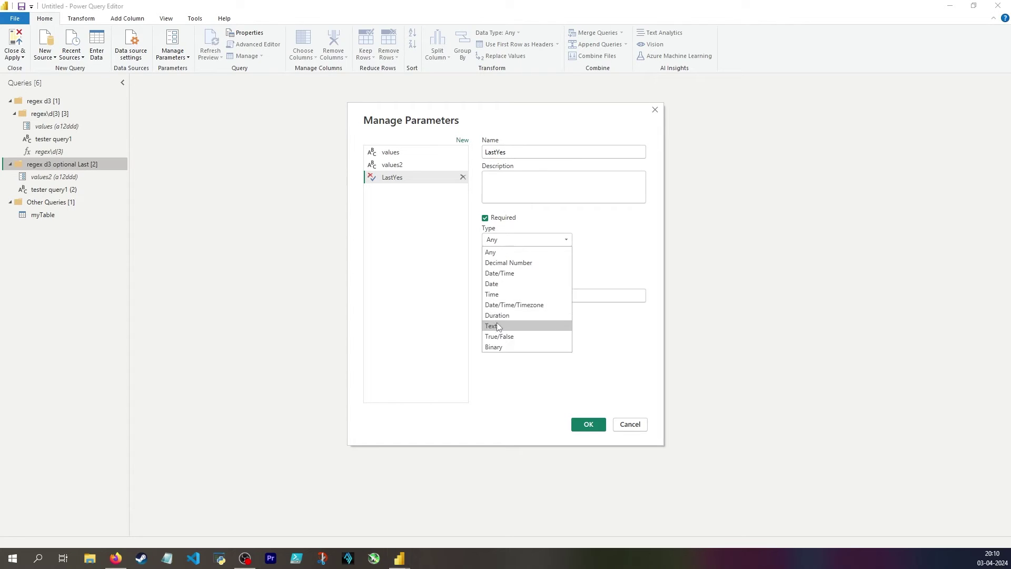
click(523, 348)
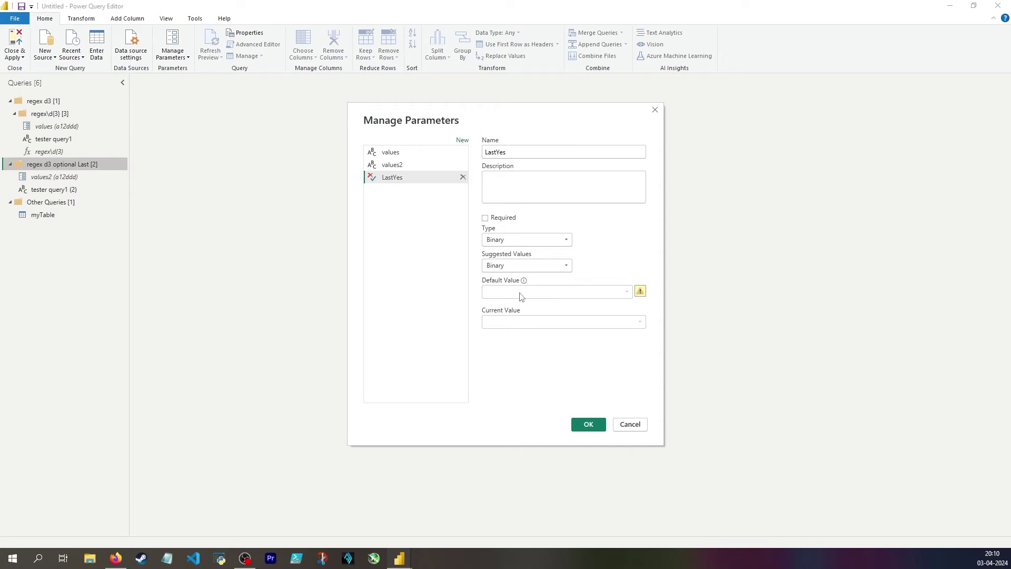
mouse_move(526, 283)
Step: Let the LastYes parameter accept any value and save it with TRUE as its current value
click(532, 240)
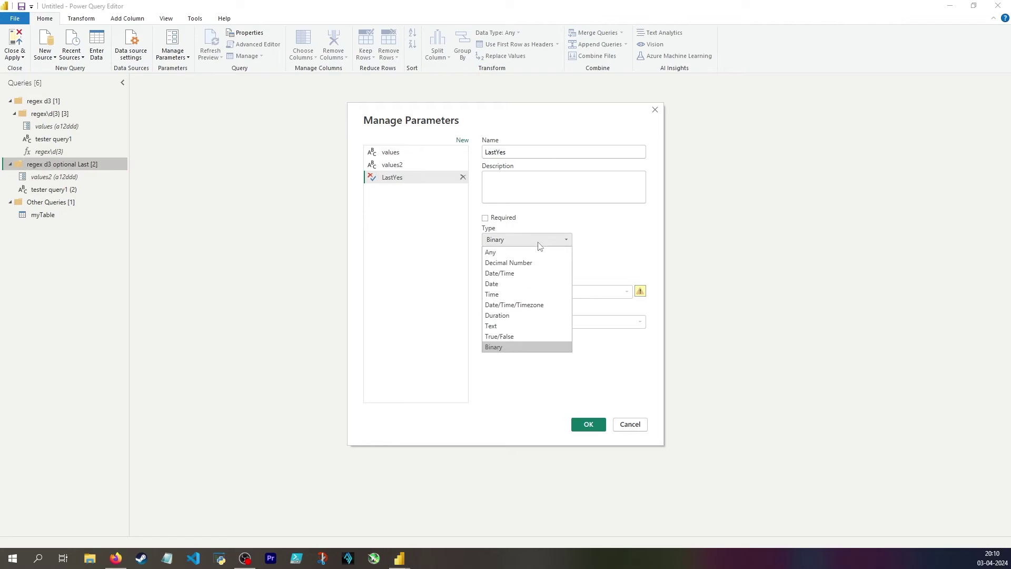
click(529, 249)
click(528, 265)
click(529, 278)
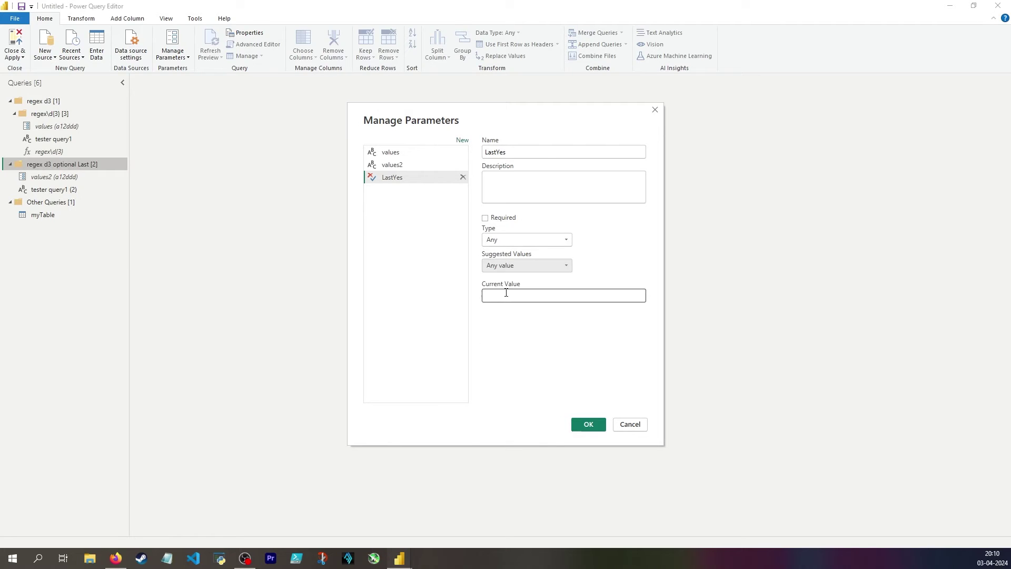
text(T)
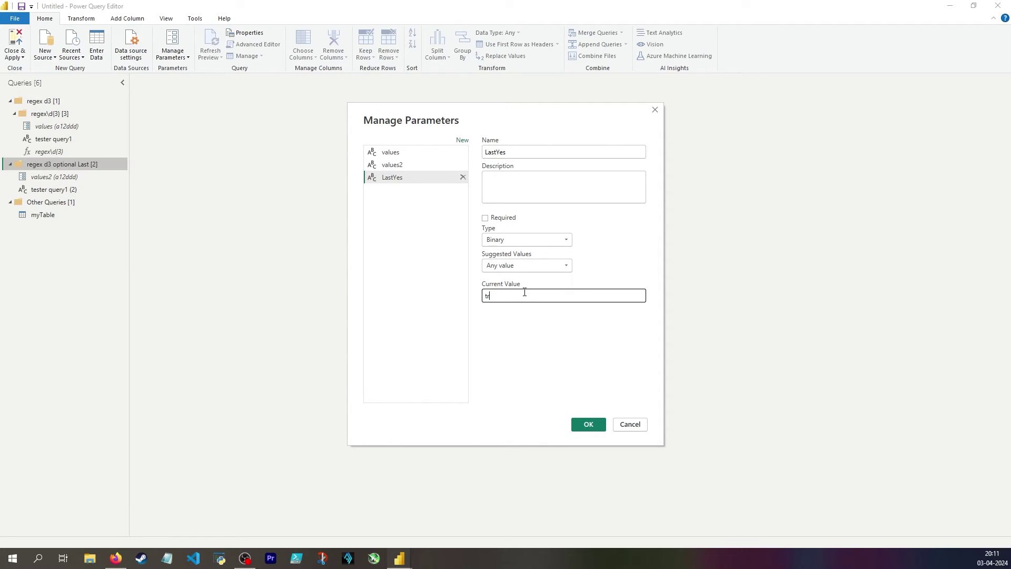
click(590, 423)
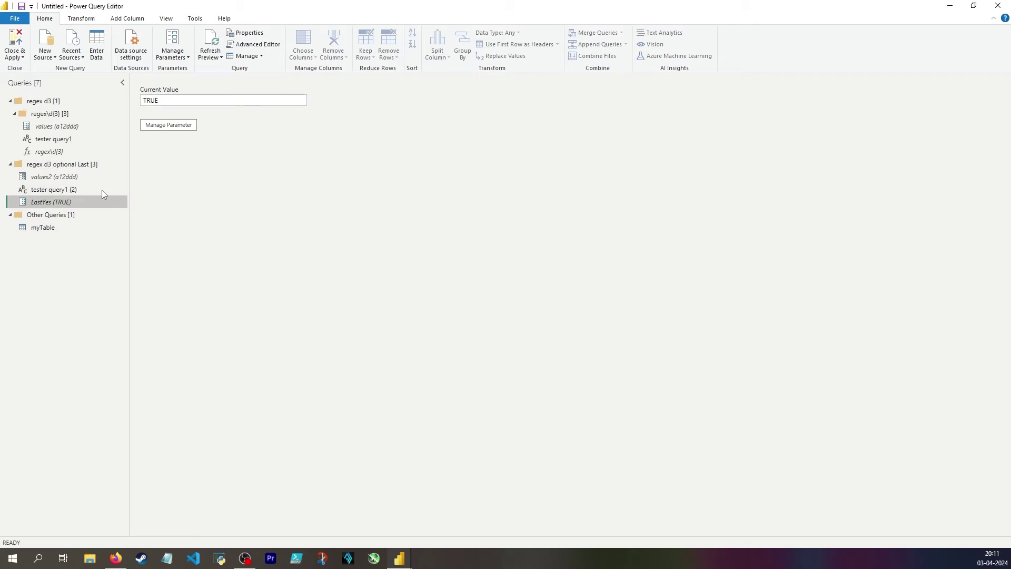
Step: Insert a custom step after Source in tester query1 (2) and make the Length step reference Source
click(52, 189)
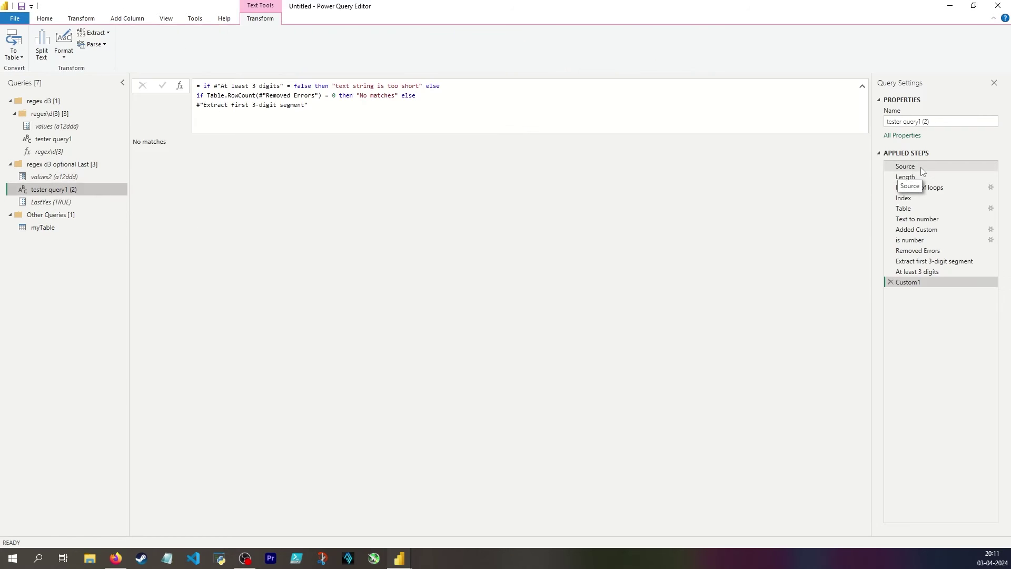
click(920, 166)
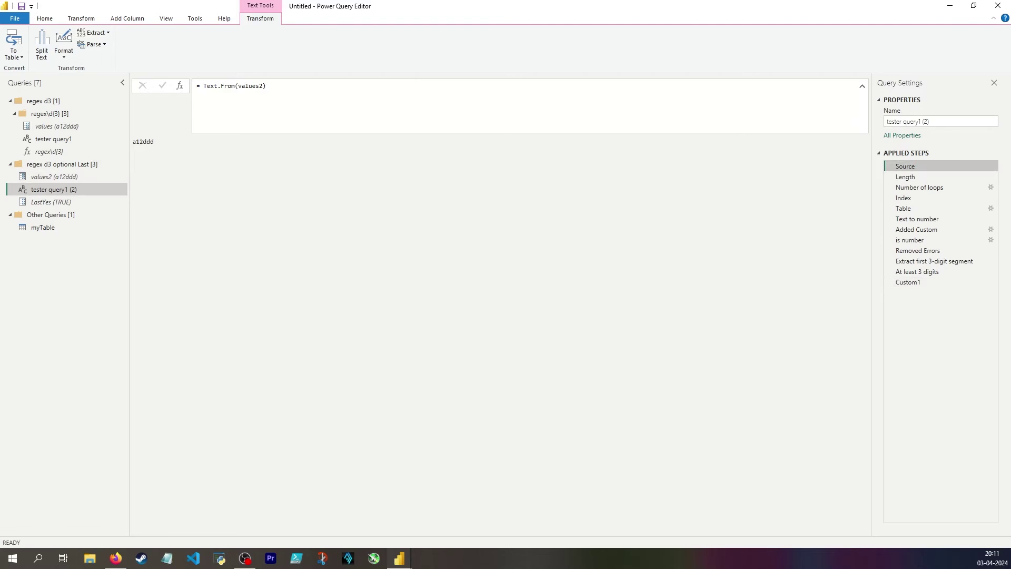
click(179, 85)
click(906, 187)
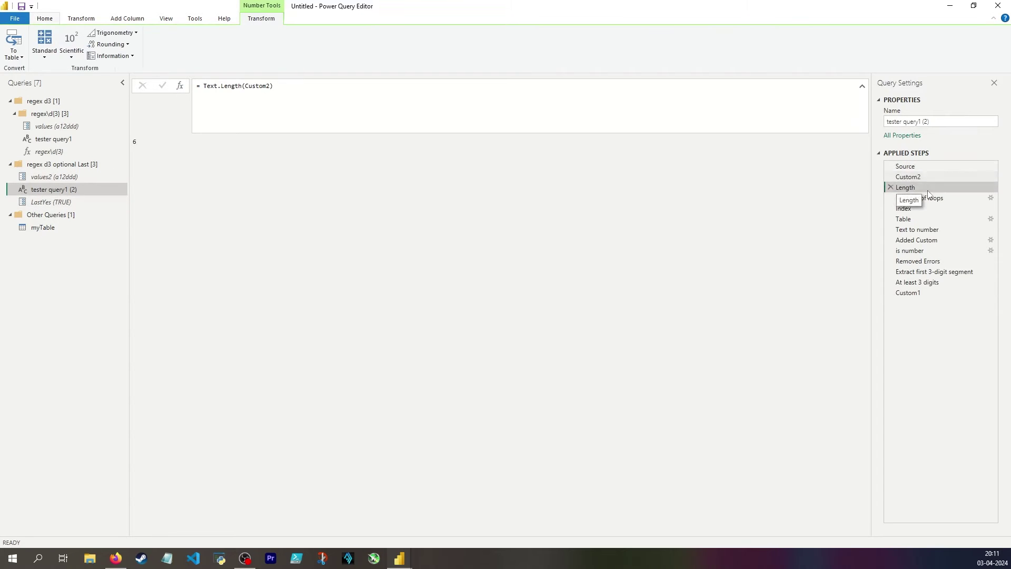
double_click(257, 86)
text(Source)
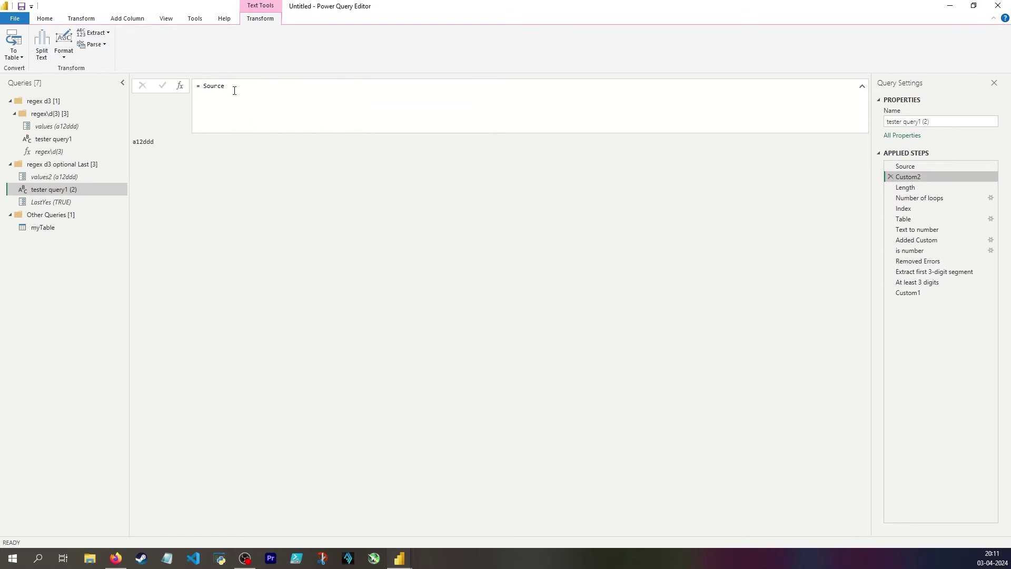
Step: Change the inserted custom step's formula to reference the LastYes parameter
drag(227, 87, 207, 87)
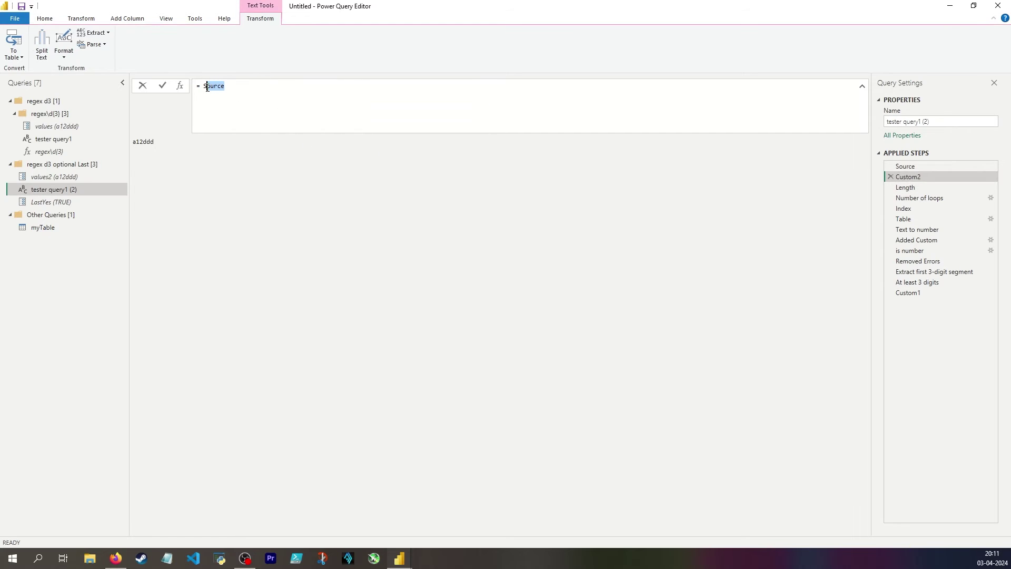
text(Las)
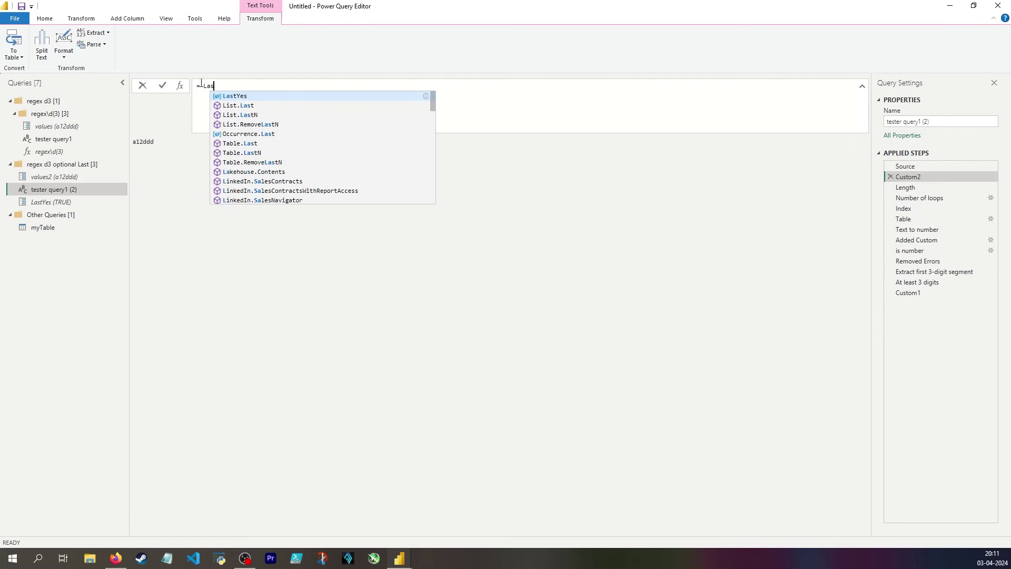
click(261, 97)
key(Return)
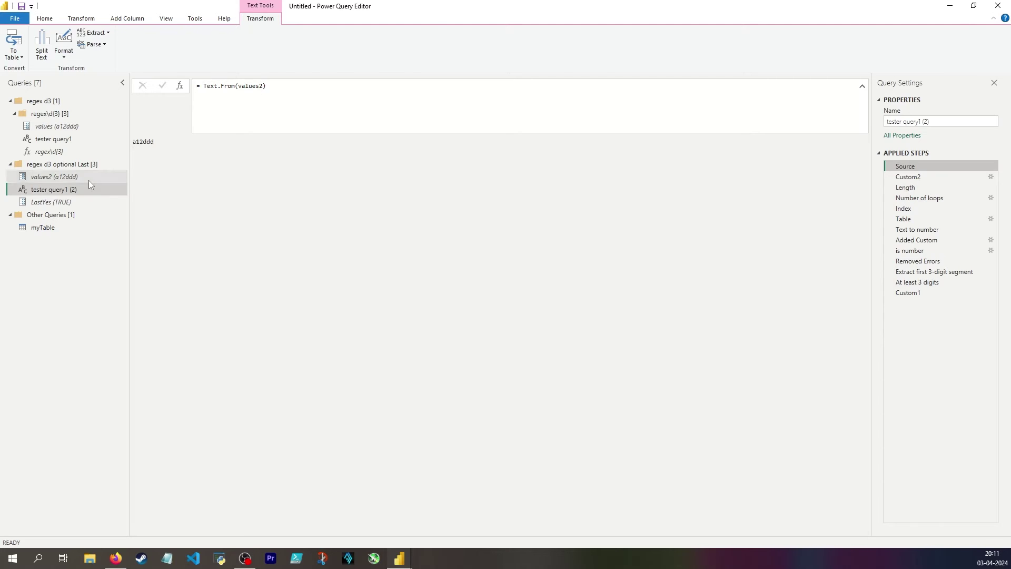
Step: Set the current value of the values2 parameter to a123d456
click(89, 180)
drag(165, 100, 108, 102)
text(a)
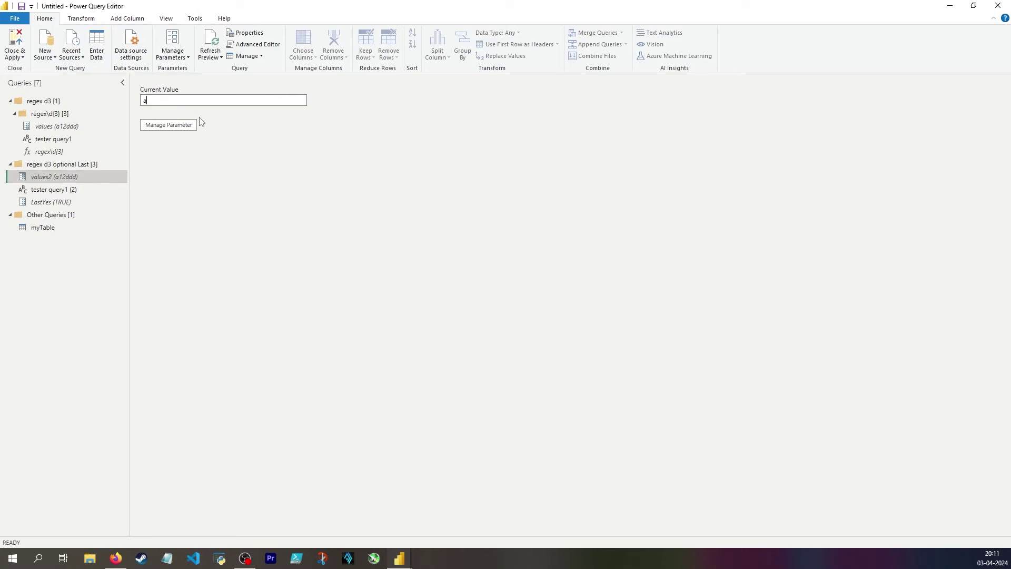
text(123d456)
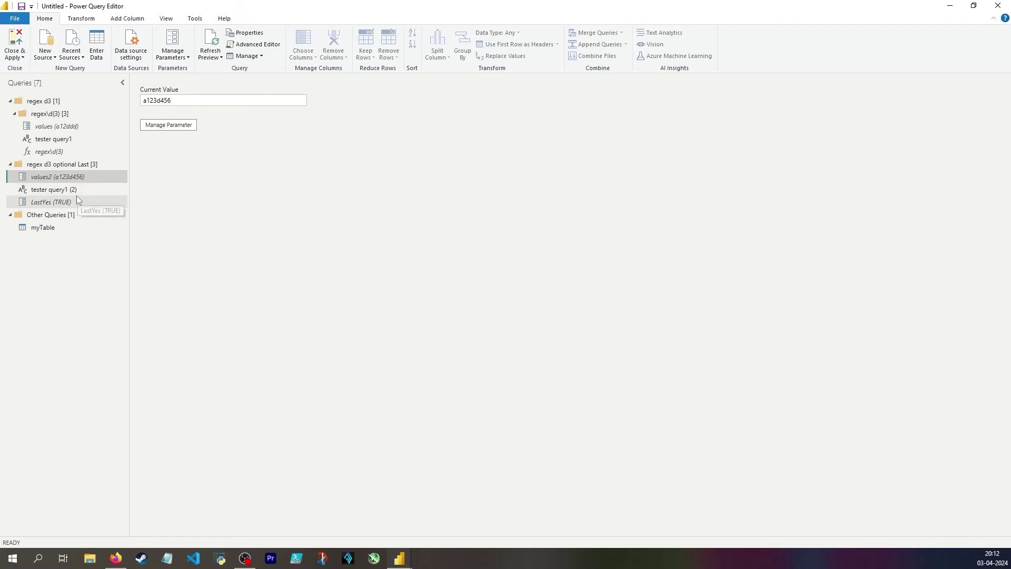
Step: In the Added Custom step of tester query1 (2), make Text.Middle use Source instead of Custom2
click(73, 191)
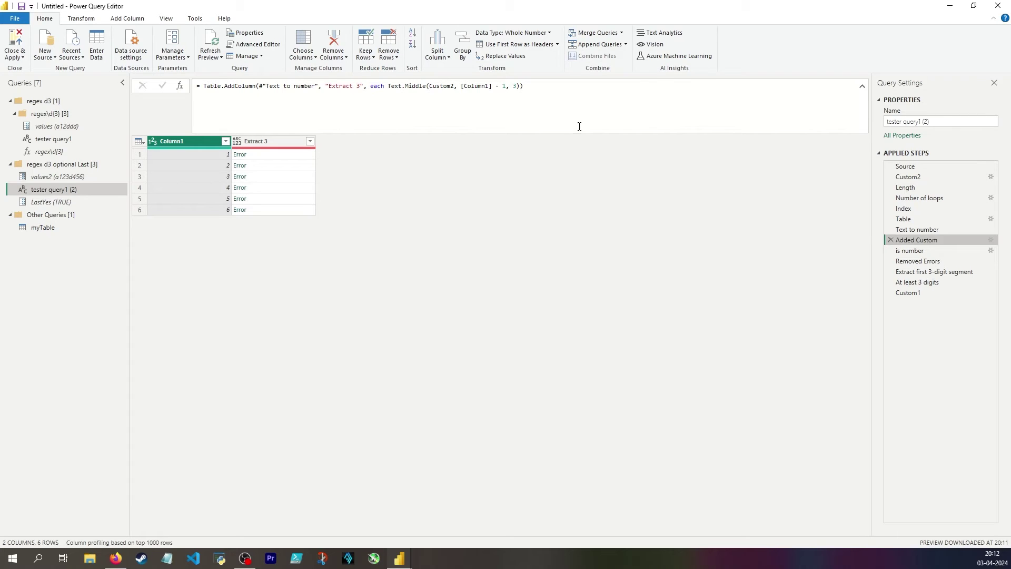
double_click(432, 87)
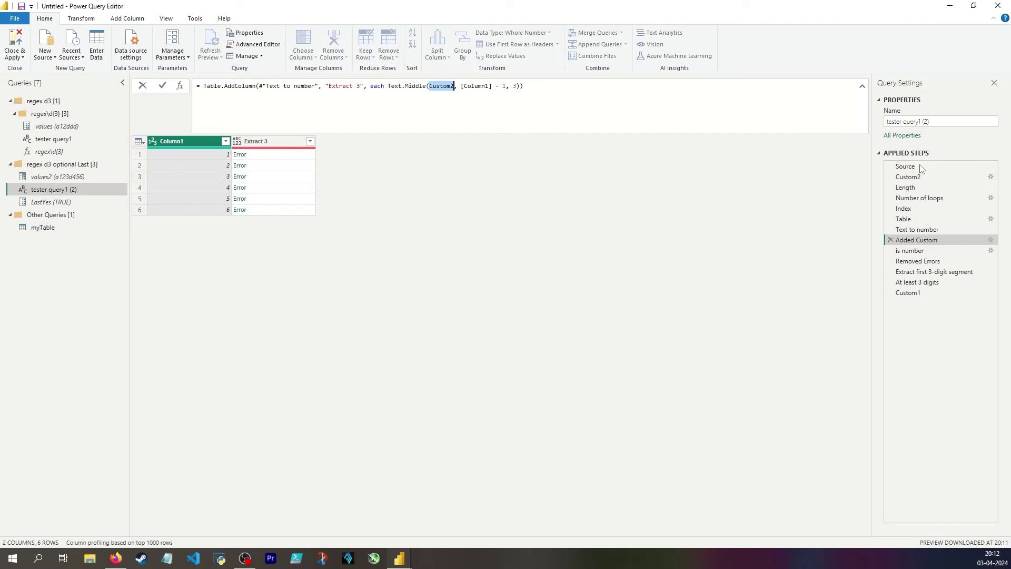
text(Source)
click(563, 352)
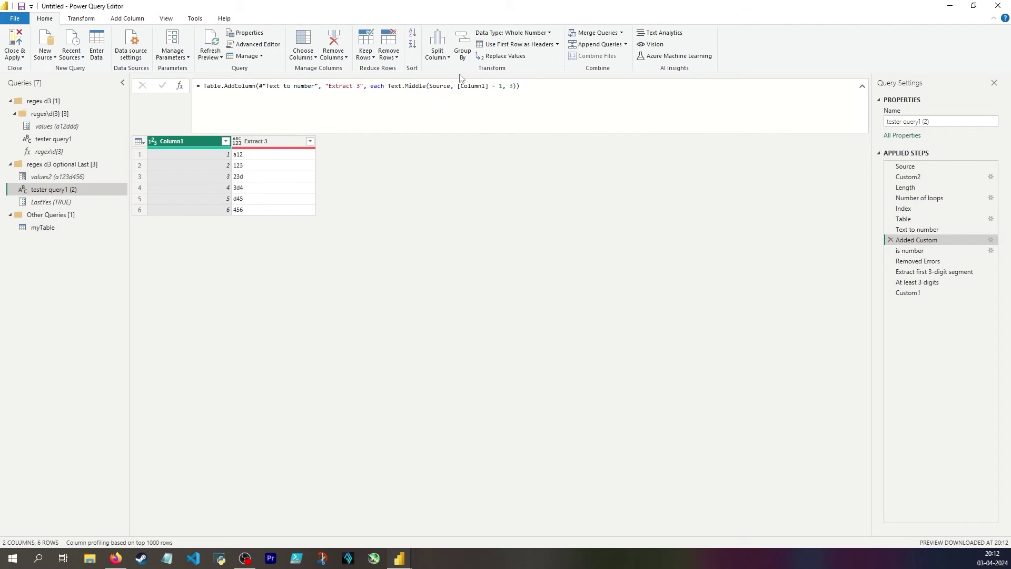
Step: Rename the Custom2 step to LastMatchYes in the M code of tester query1 (2)
click(250, 48)
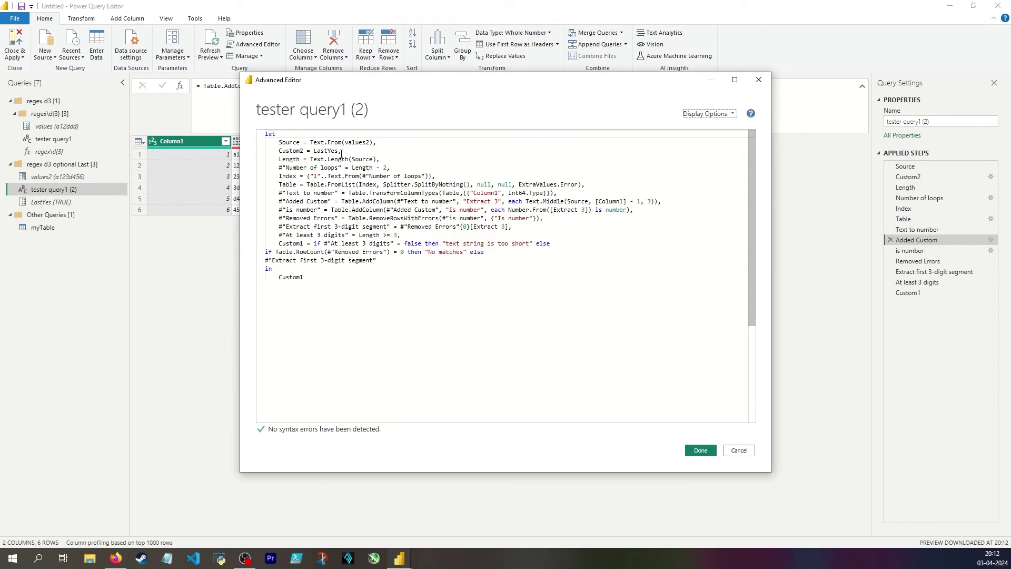
drag(341, 153, 282, 151)
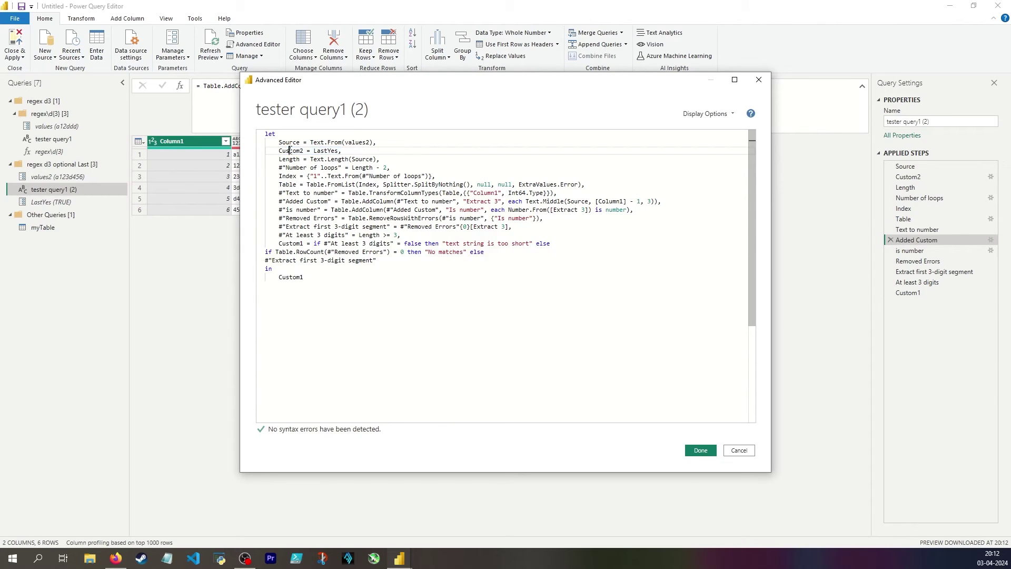
double_click(289, 150)
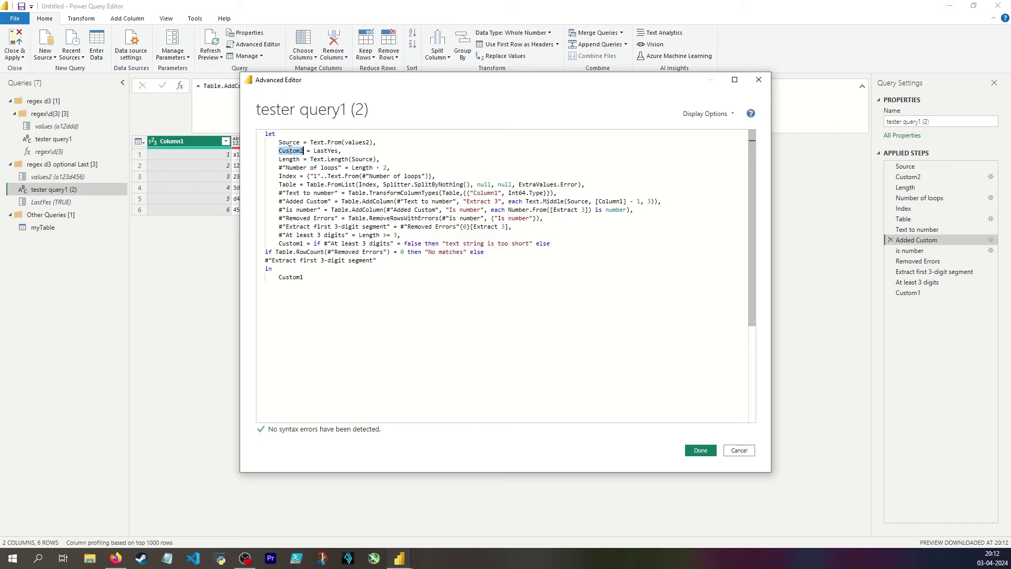
text(LastMatchYes)
click(700, 450)
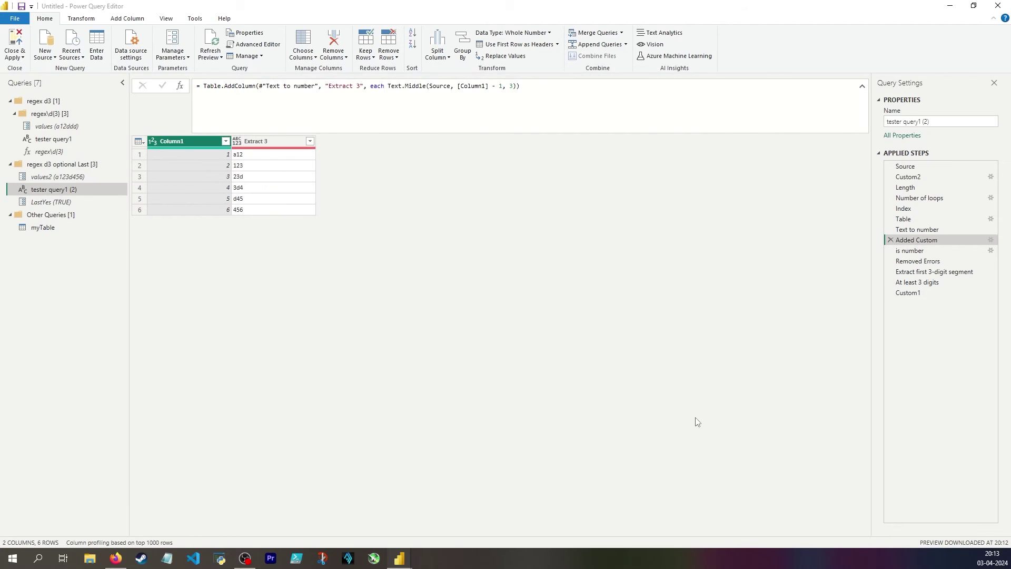
Step: Wrap the Extract first 3-digit segment formula in "if LastMatchYes <> true then", commented "if no argument ie null, or if argument = false"
click(918, 178)
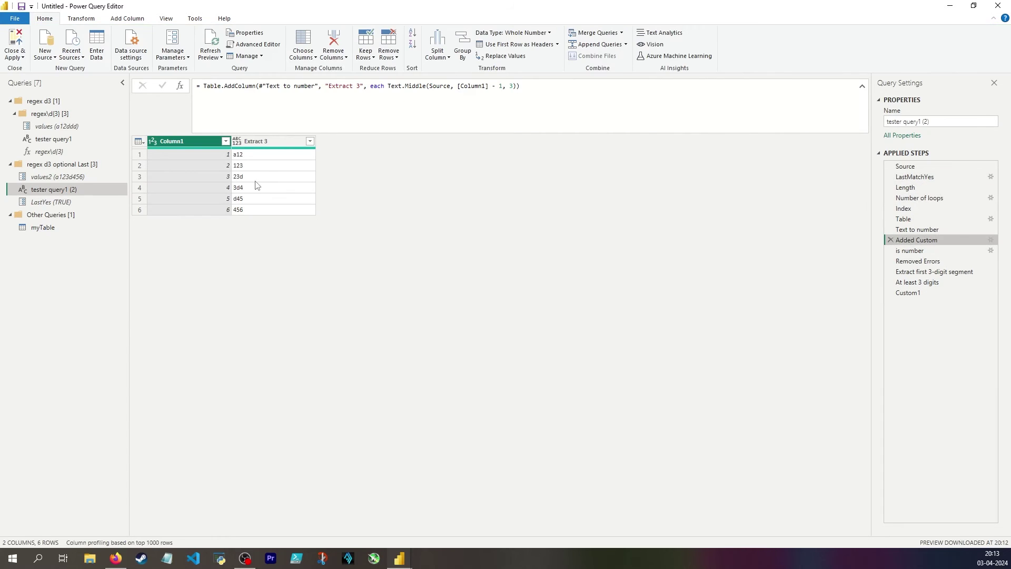
click(251, 164)
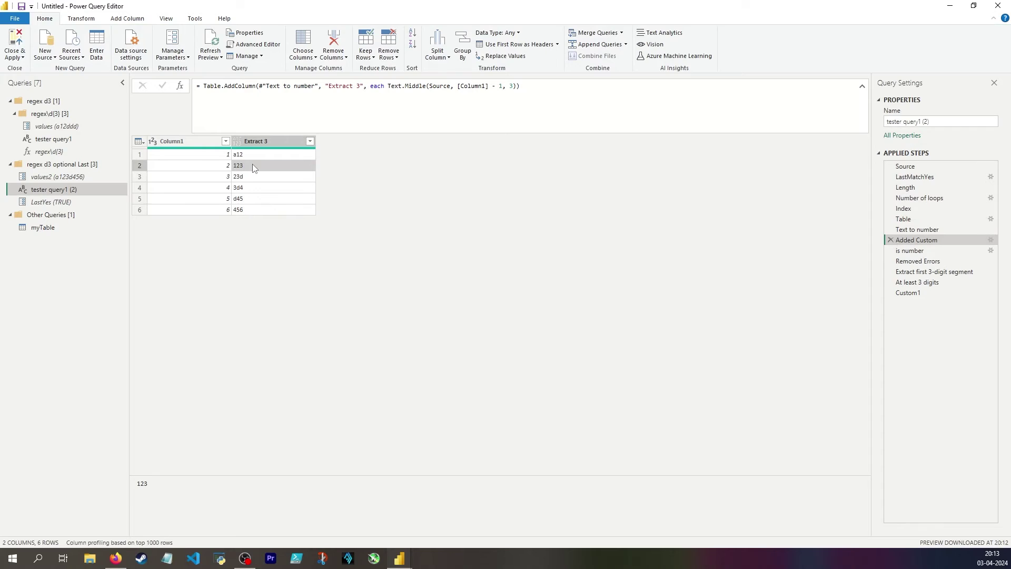
click(248, 209)
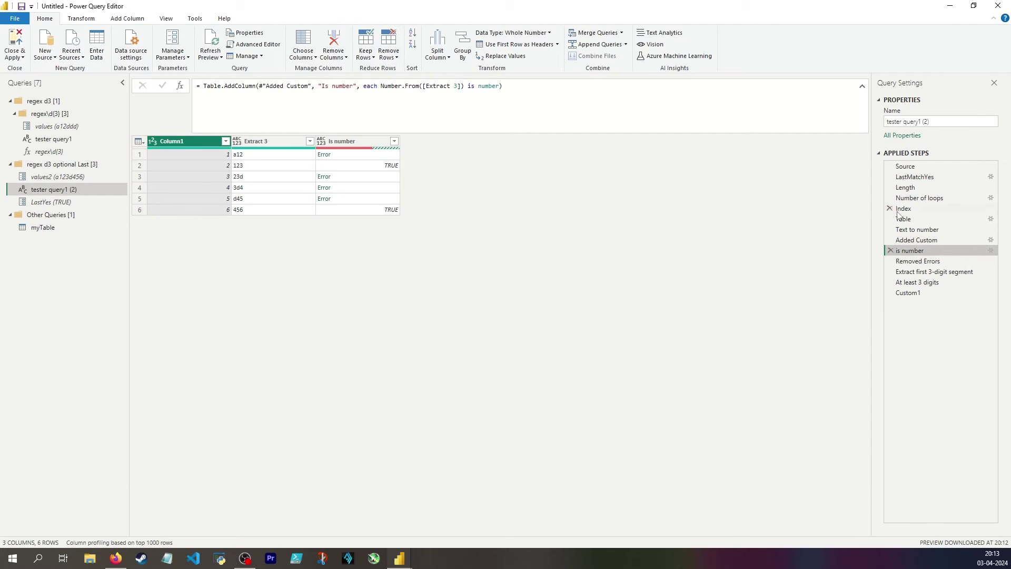
click(917, 261)
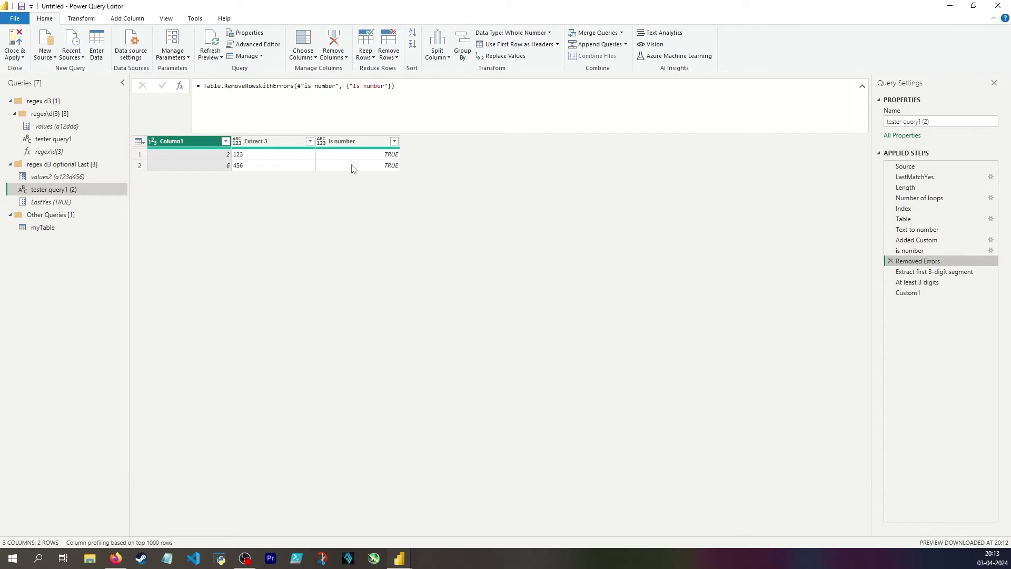
key(Down)
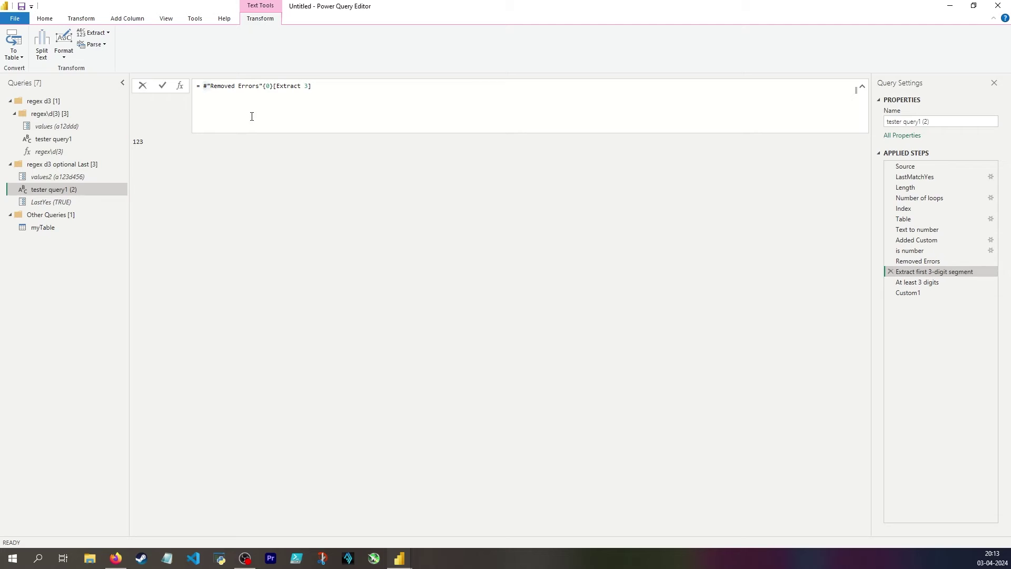
key(shift+Return)
key(Left)
text(if last)
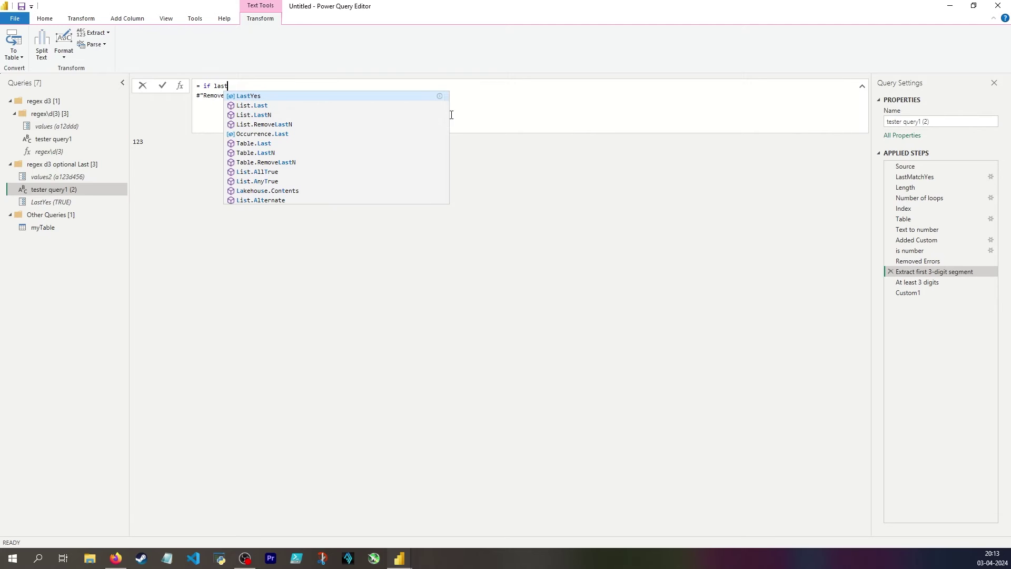
key(BackSpace)
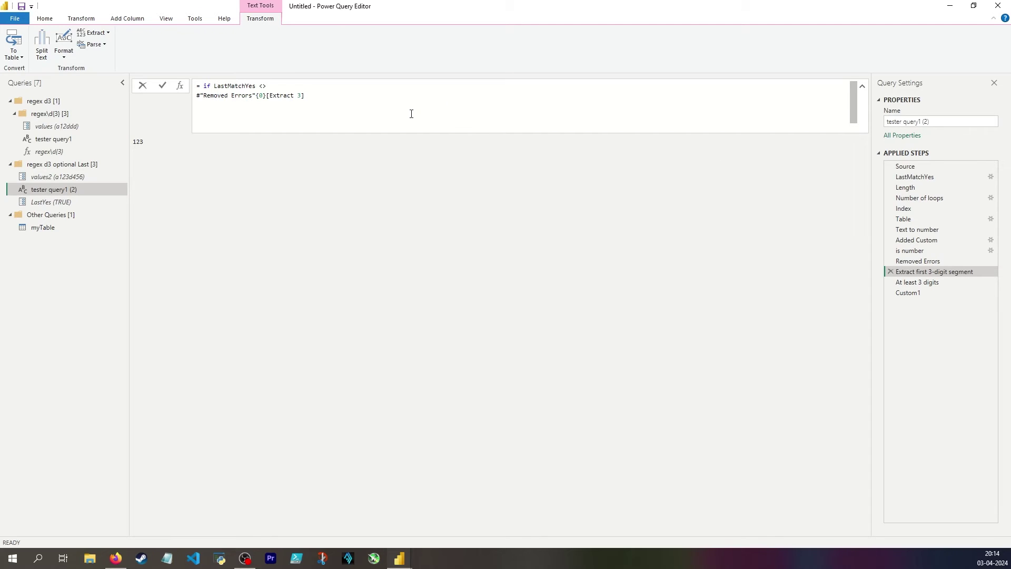
text(true)
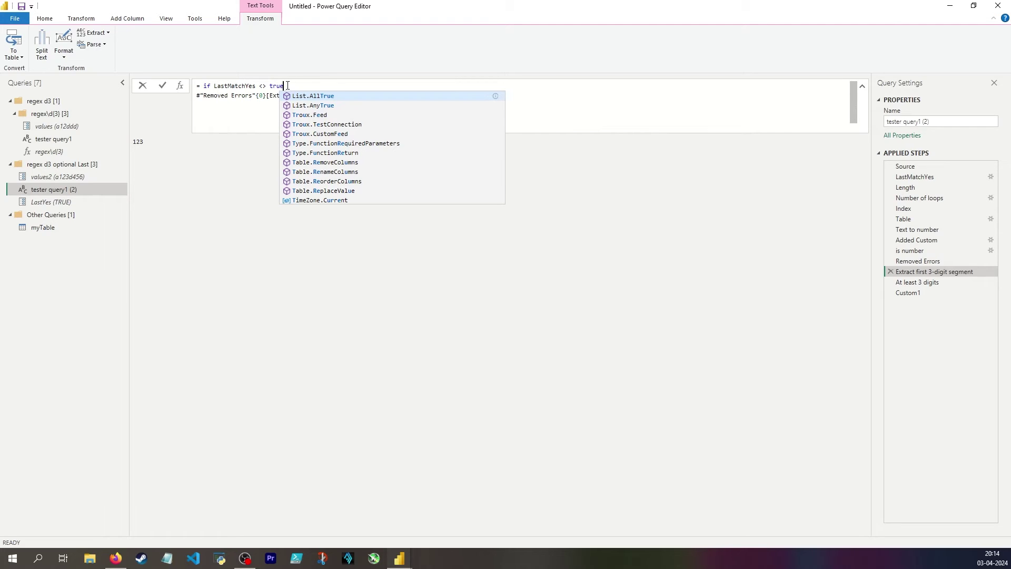
text(then)
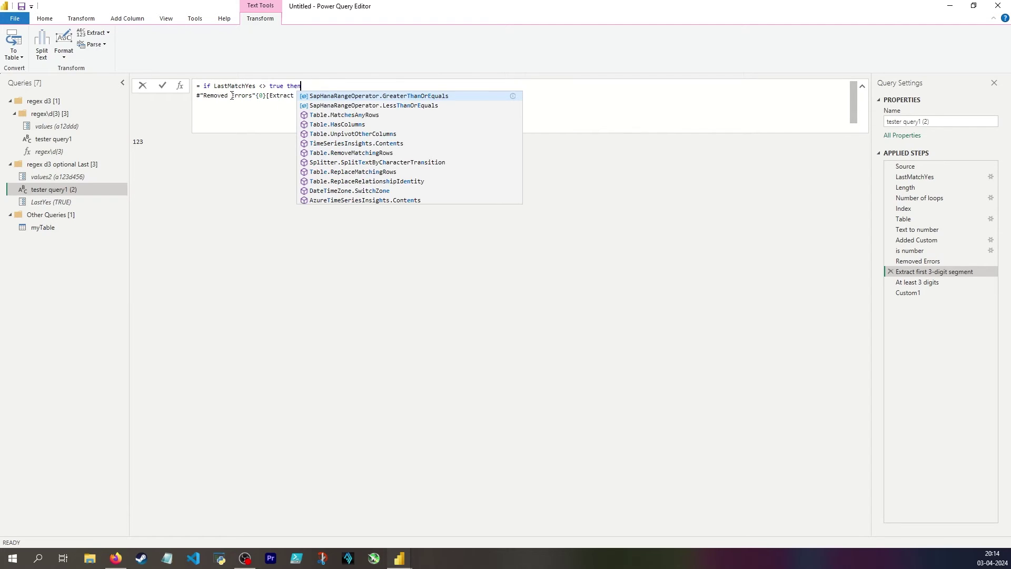
click(232, 96)
drag(196, 99, 314, 97)
click(315, 98)
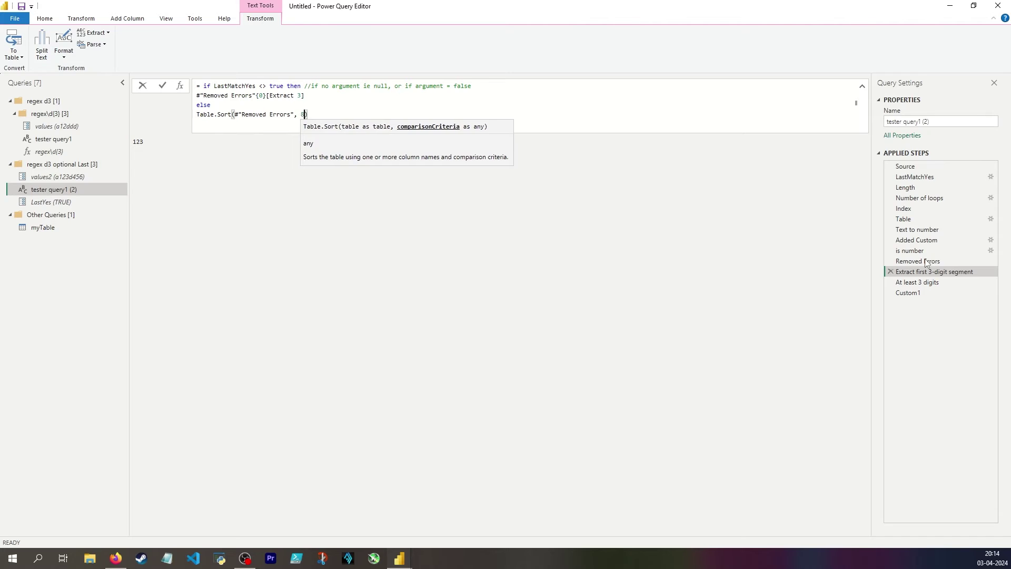
Step: Complete the else branch by sorting Removed Errors on Column1 with Order.Descending and returning {0}[Extract 3]
text({"Column1", order)
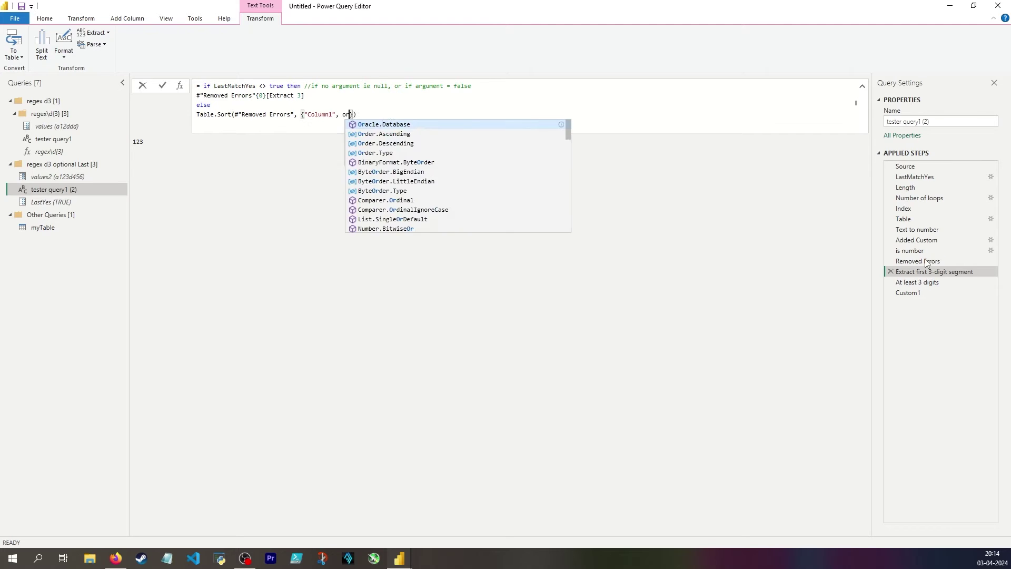
key(Tab)
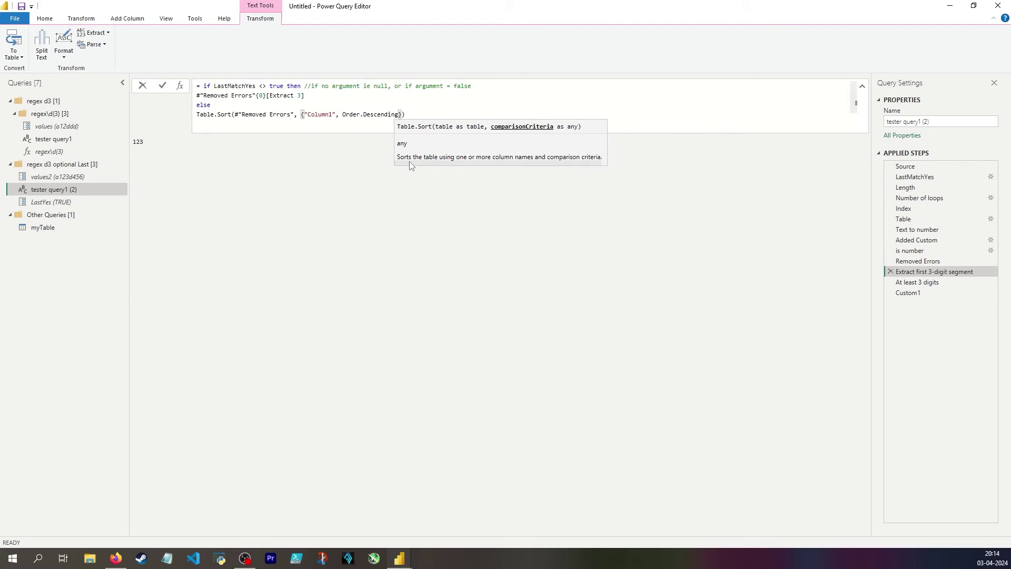
text(})
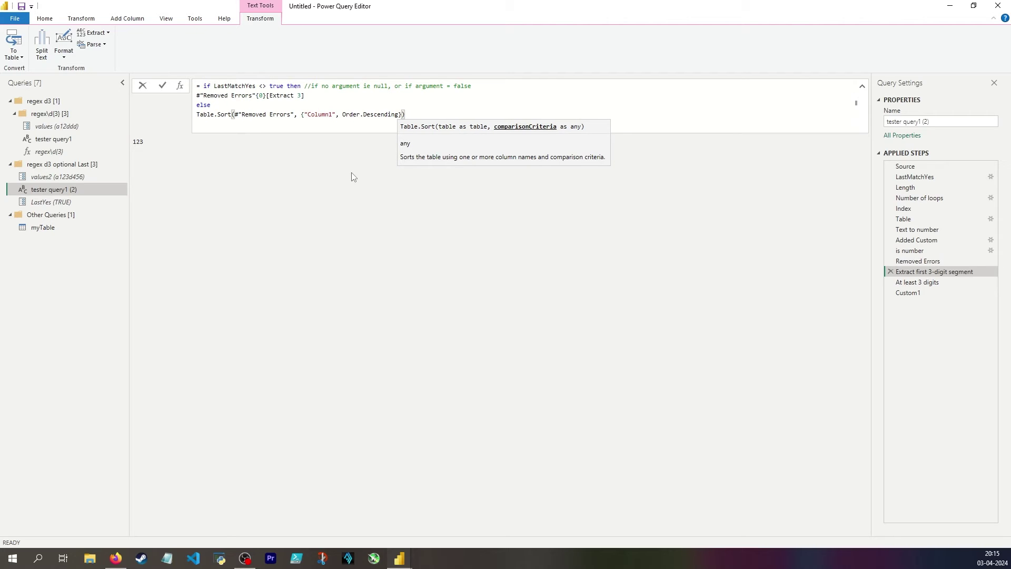
key(Right)
text({0)
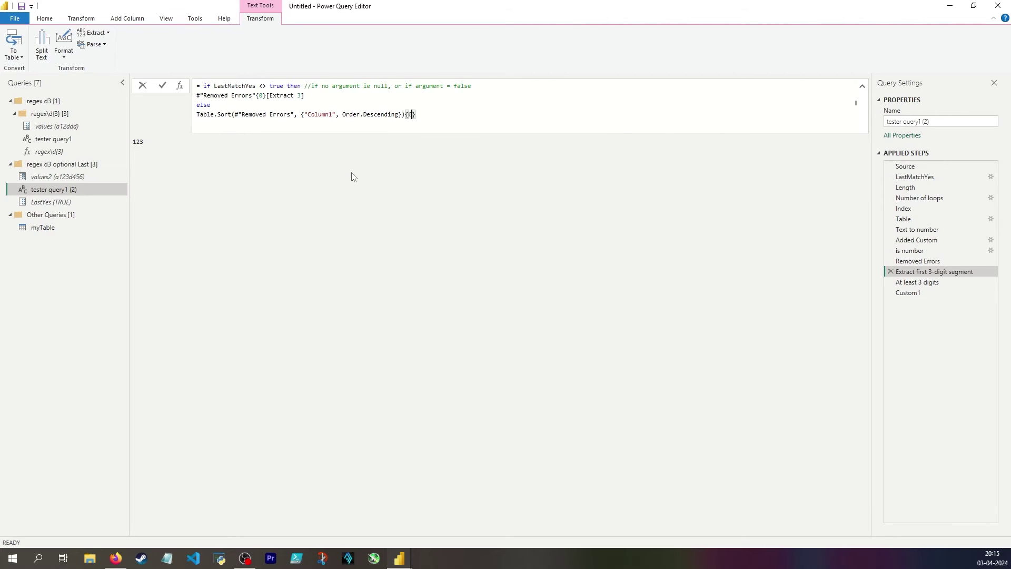
text(}[Extract 3)
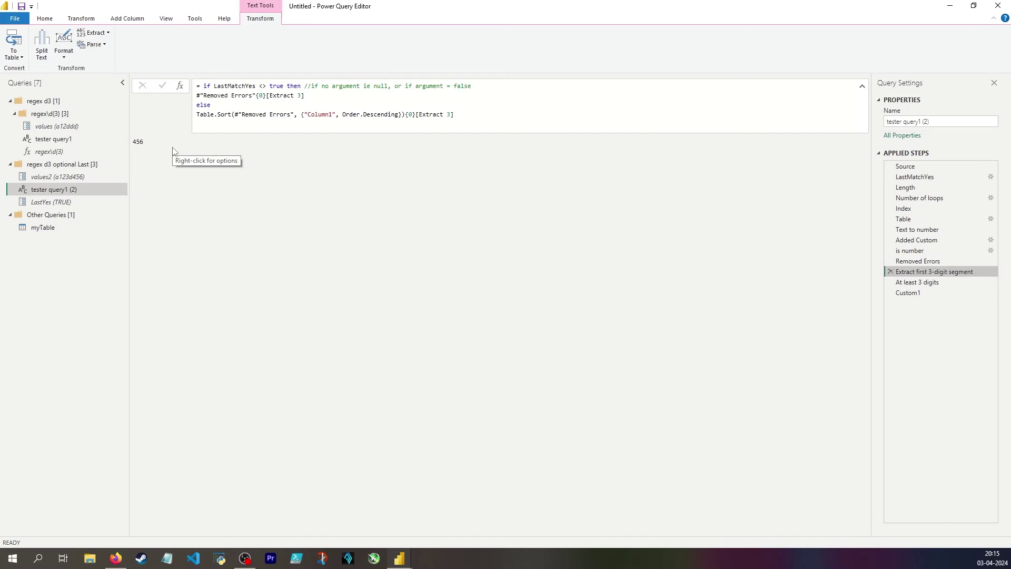
Step: Check the results of the Custom1, LastMatchYes and Extract first 3-digit segment steps
click(927, 295)
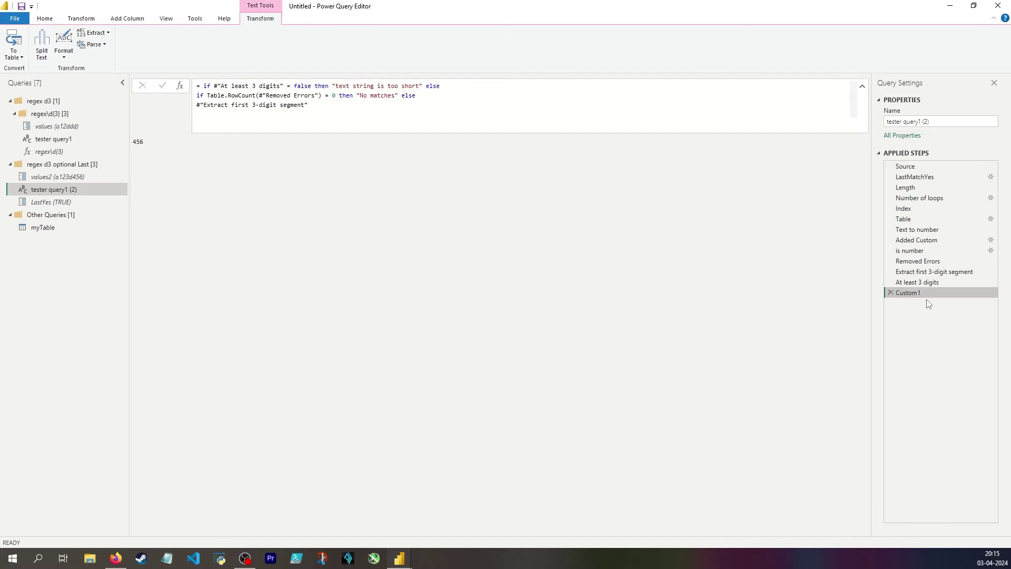
click(920, 178)
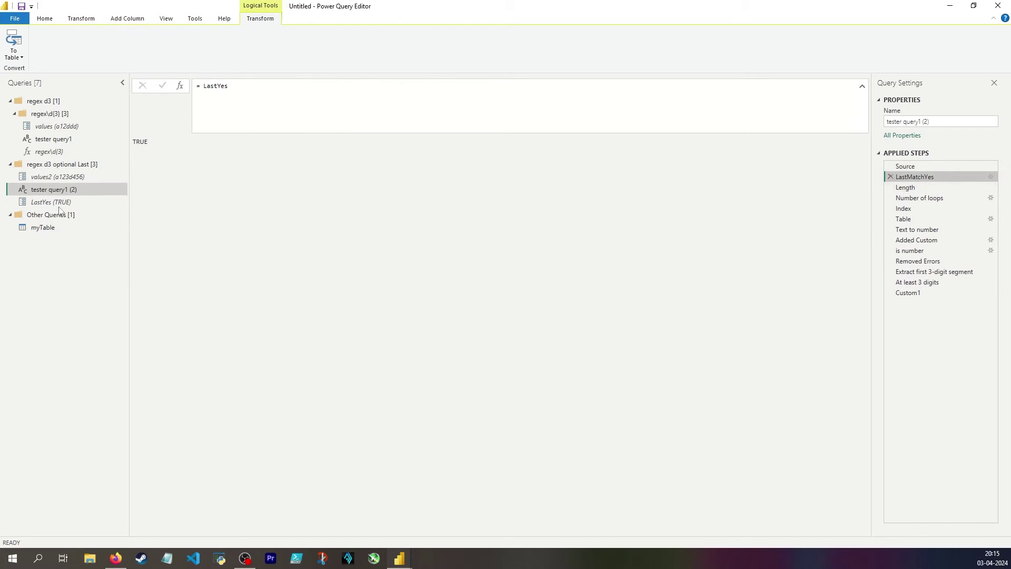
click(928, 273)
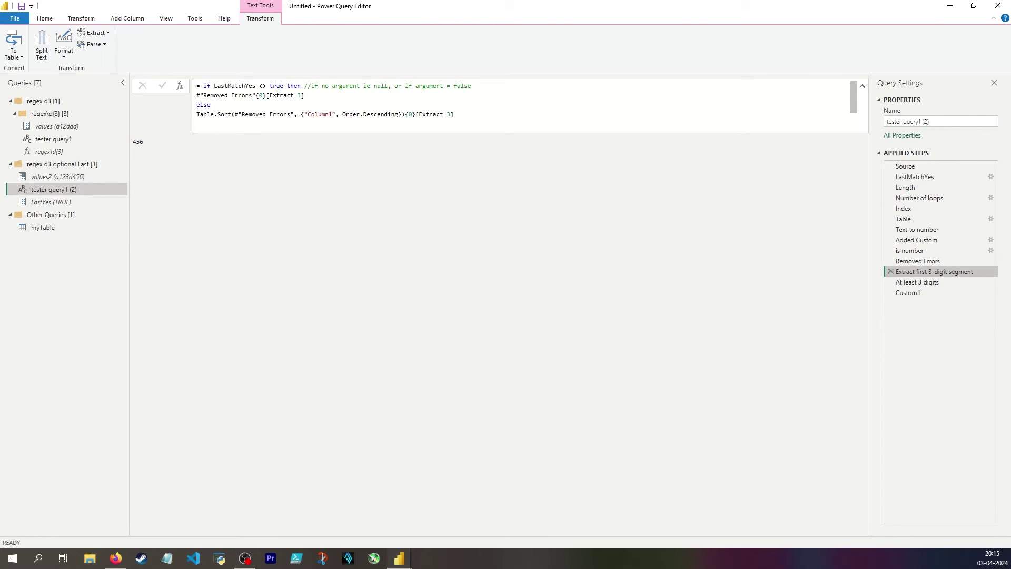
click(79, 227)
click(129, 19)
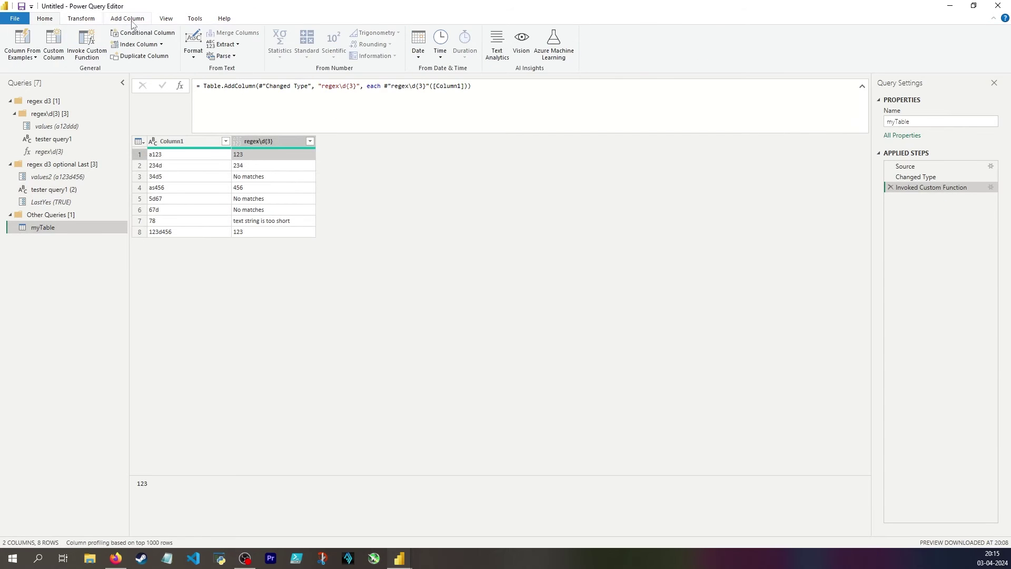
click(54, 44)
click(655, 367)
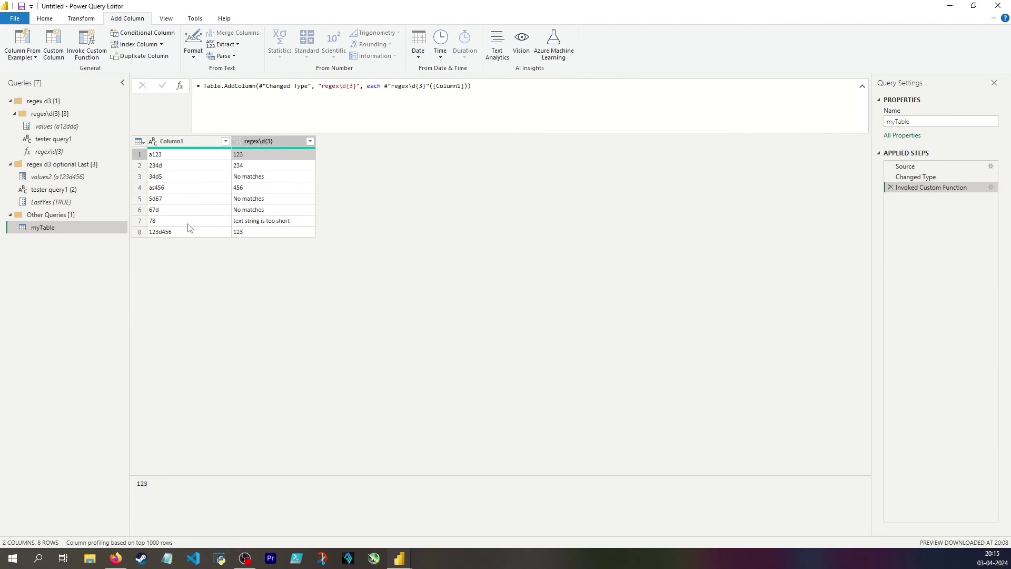
Step: Compare the Required and Type settings of the values2 and LastYes parameters
click(75, 188)
click(81, 199)
right_click(82, 200)
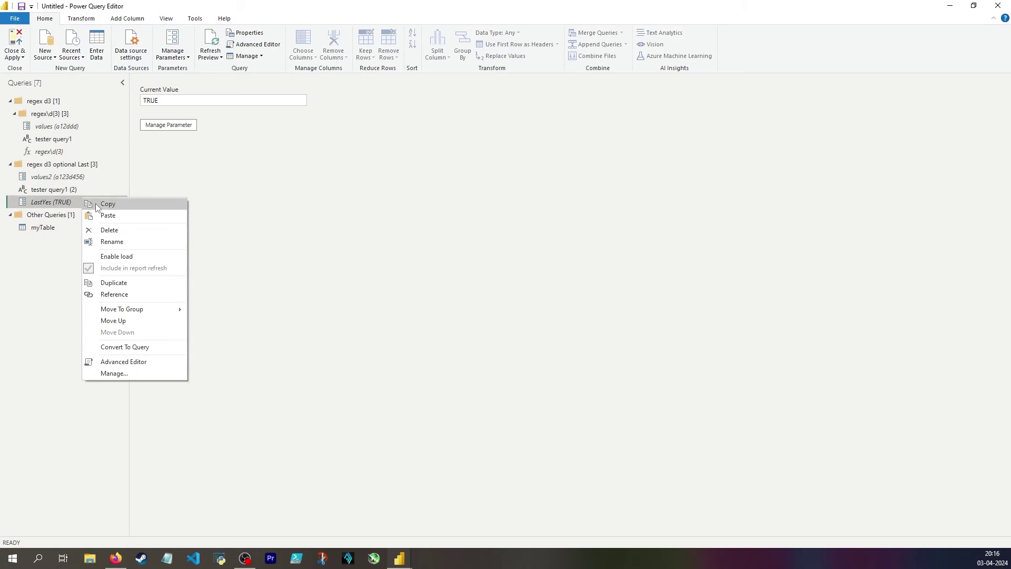
click(174, 125)
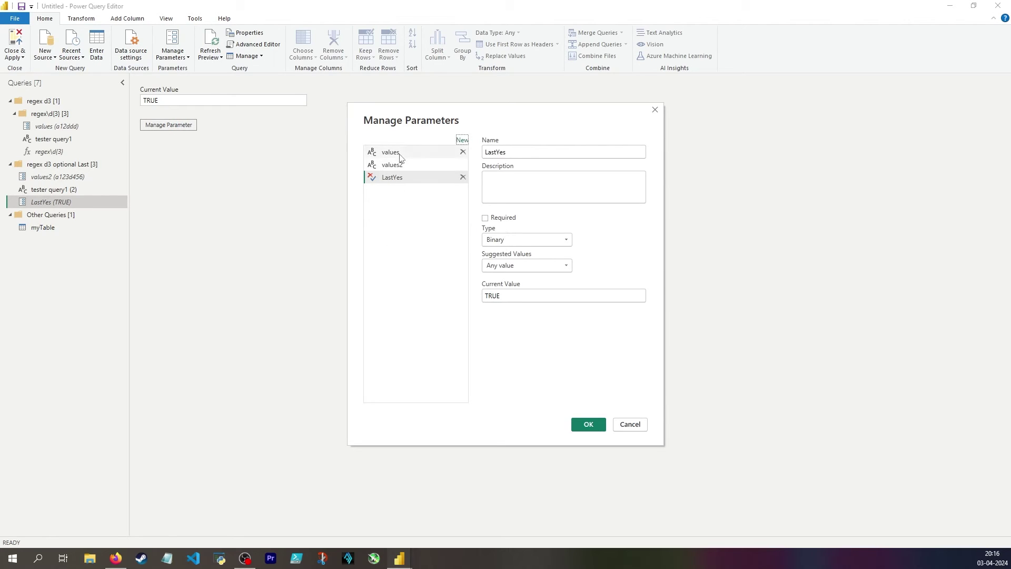
click(416, 164)
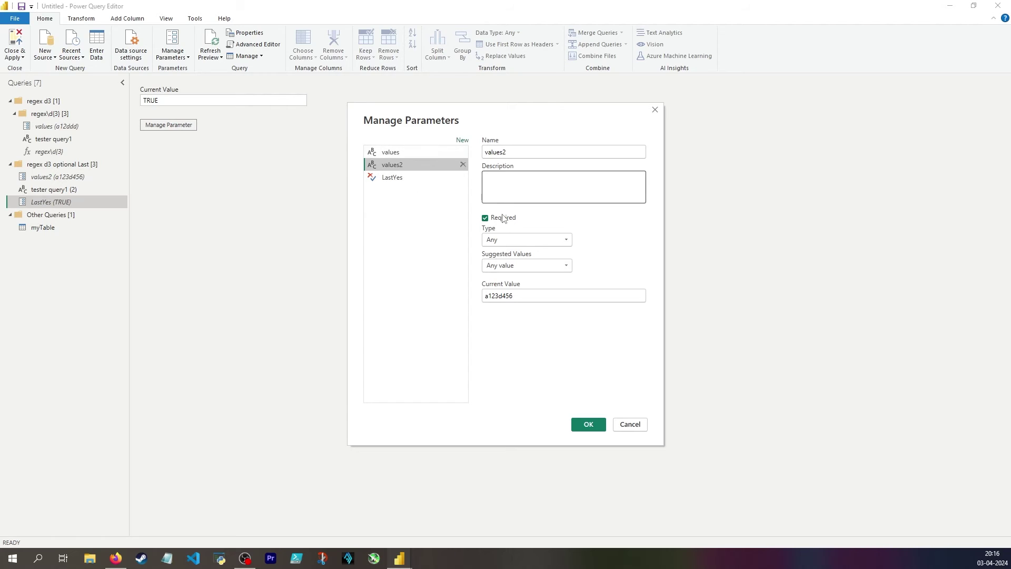
click(401, 179)
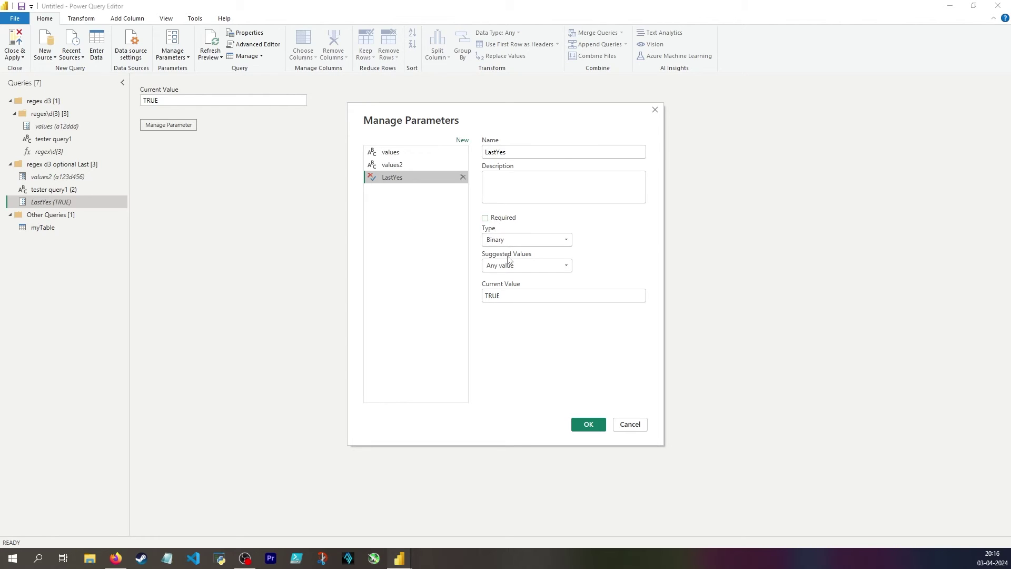
key(Escape)
click(42, 227)
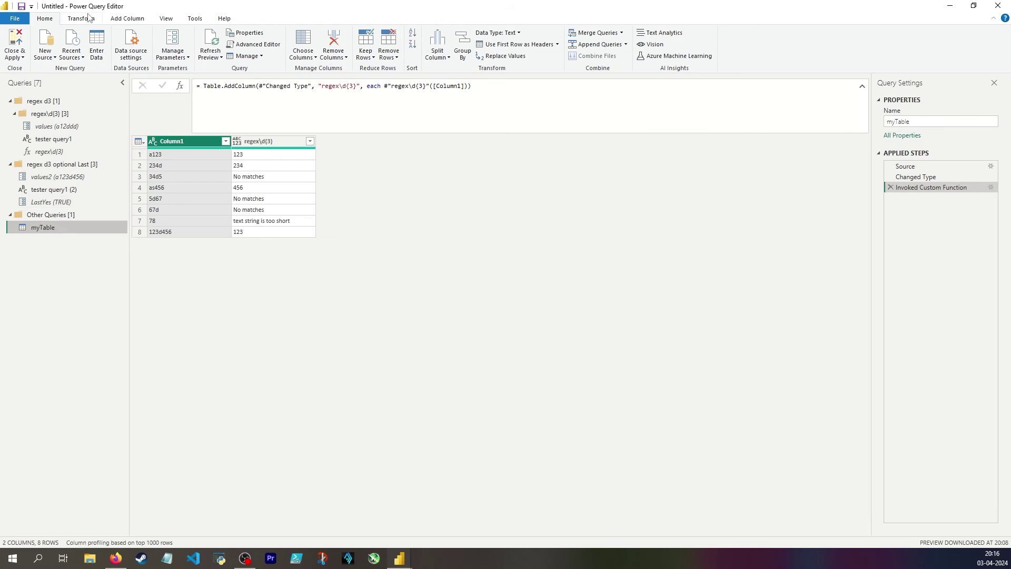
click(127, 18)
click(67, 53)
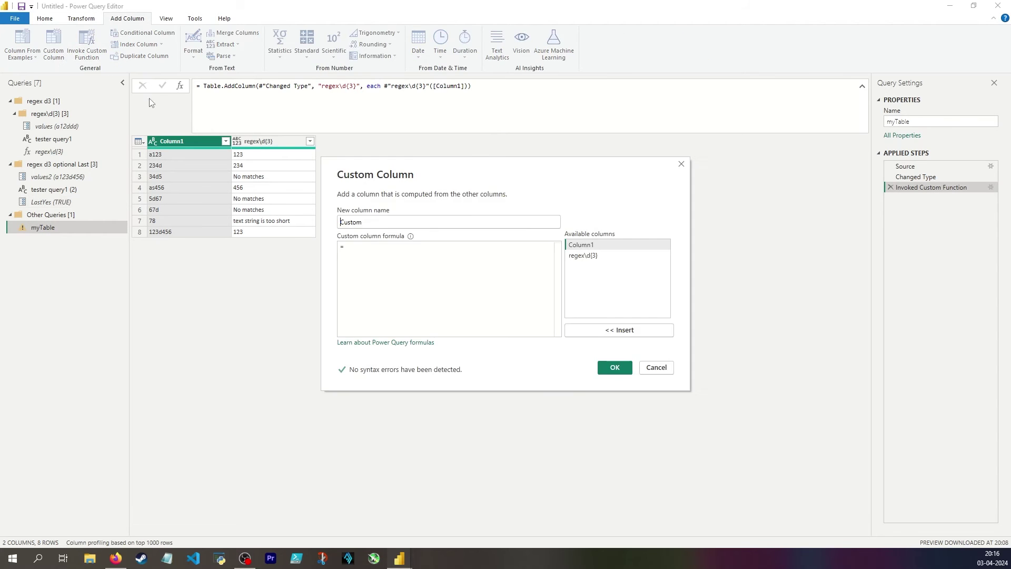
key(Escape)
click(88, 55)
click(445, 288)
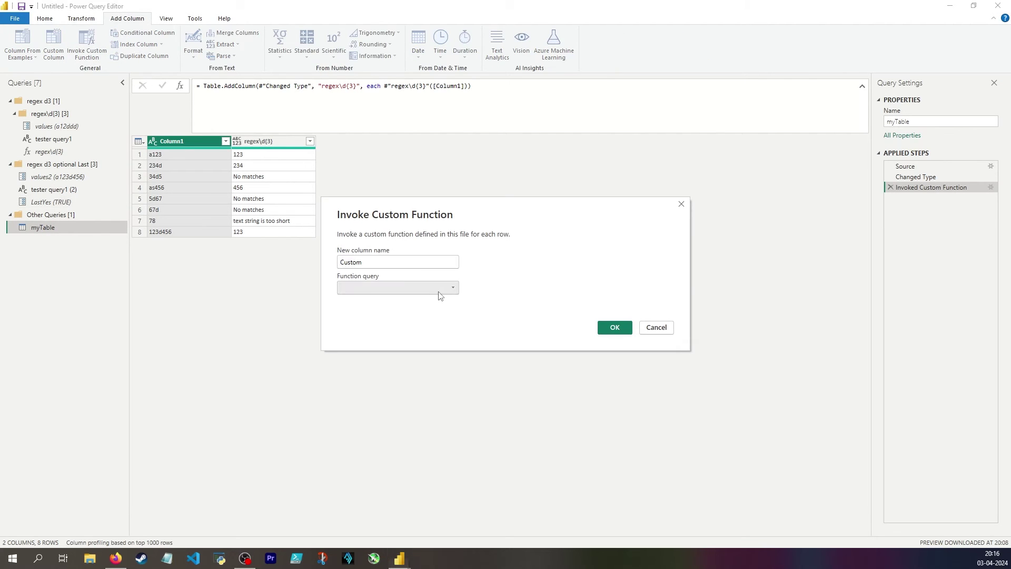
key(Escape)
Step: Create a function named regexd3Optional from the tester query1 (2) query
click(56, 189)
right_click(67, 189)
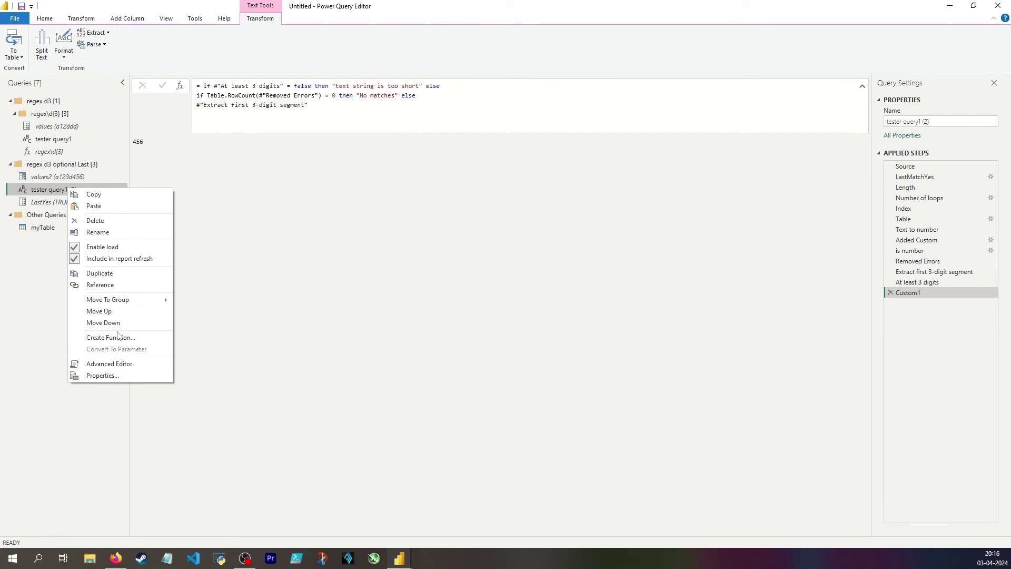
click(137, 338)
text(regexd3Optional)
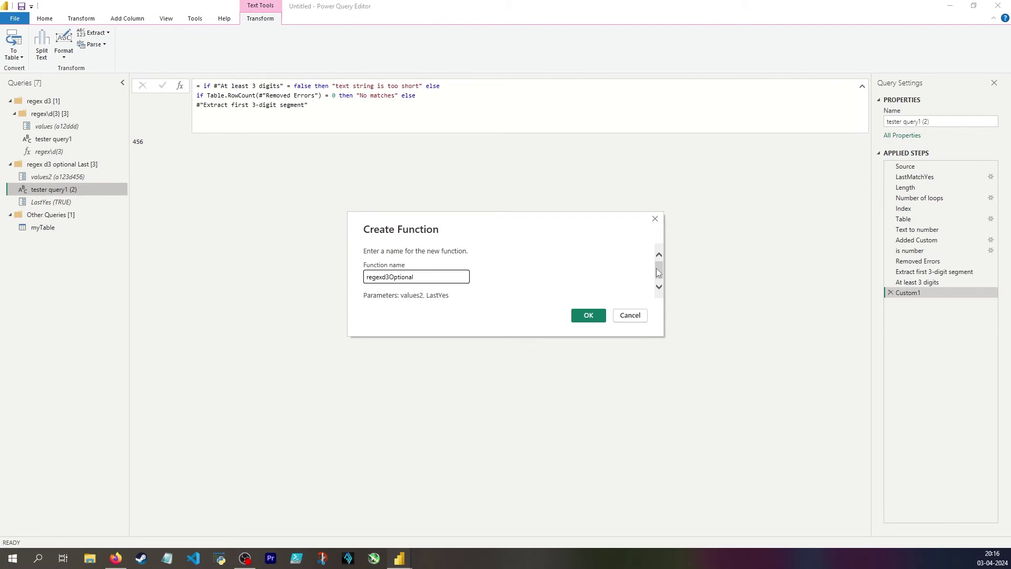
click(589, 315)
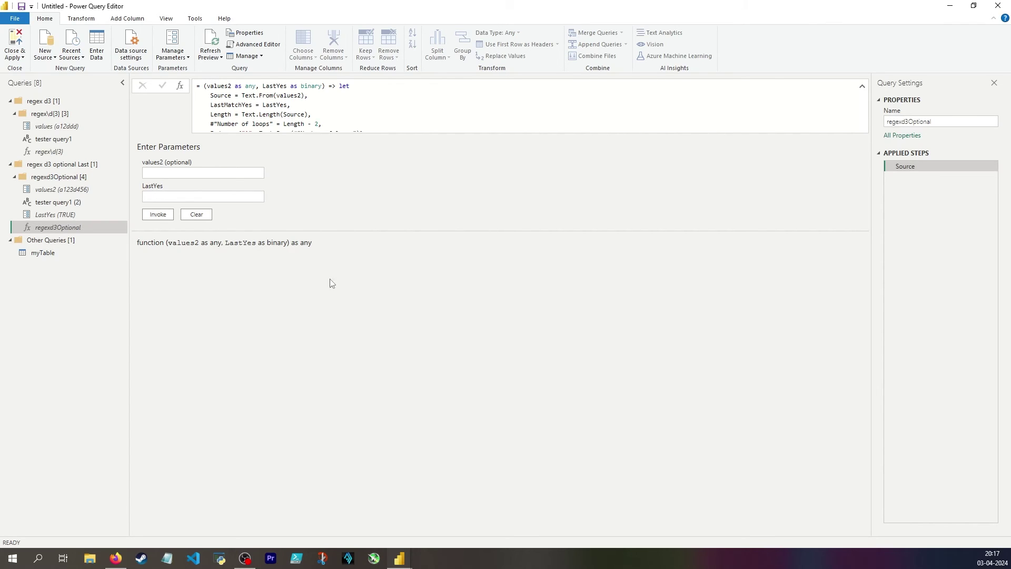
Step: Try to insert "optional" before "LastYes as binary" in the regexd3Optional function definition
click(264, 85)
text(optional)
key(Return)
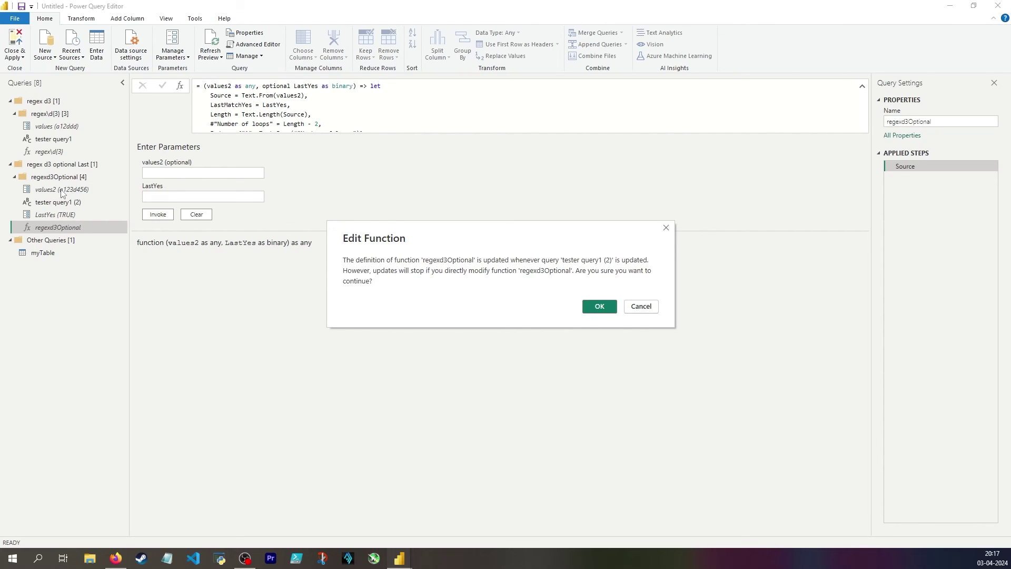
click(641, 306)
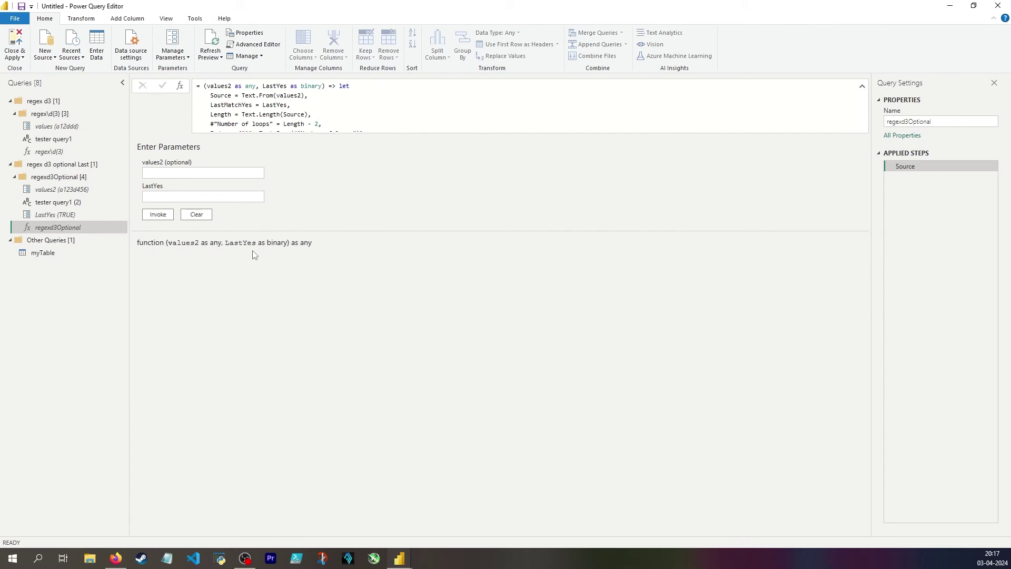
Step: Try to invoke regexd3Optional on Column1 of myTable with the LastYes argument left empty
click(43, 252)
click(127, 19)
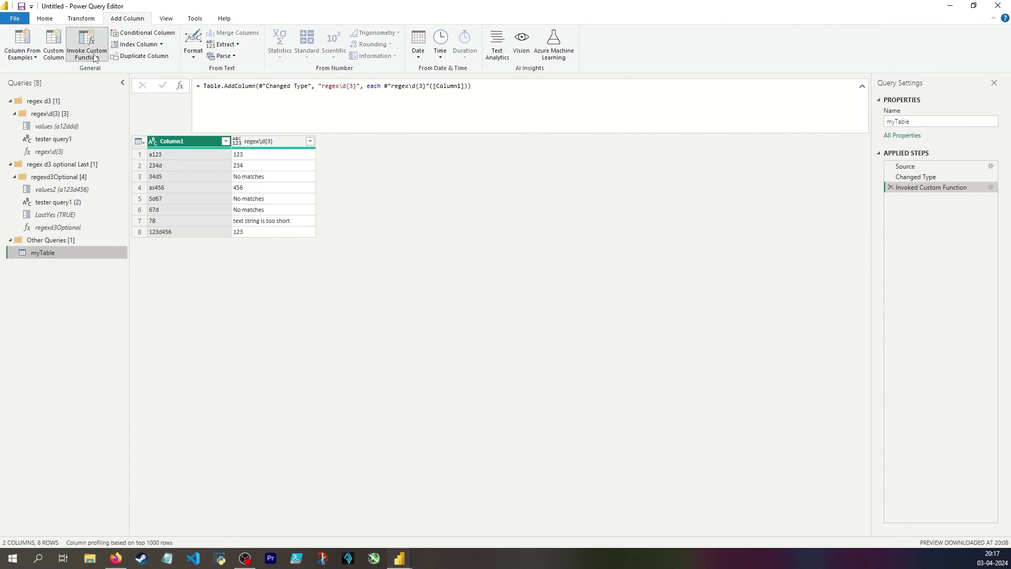
click(93, 53)
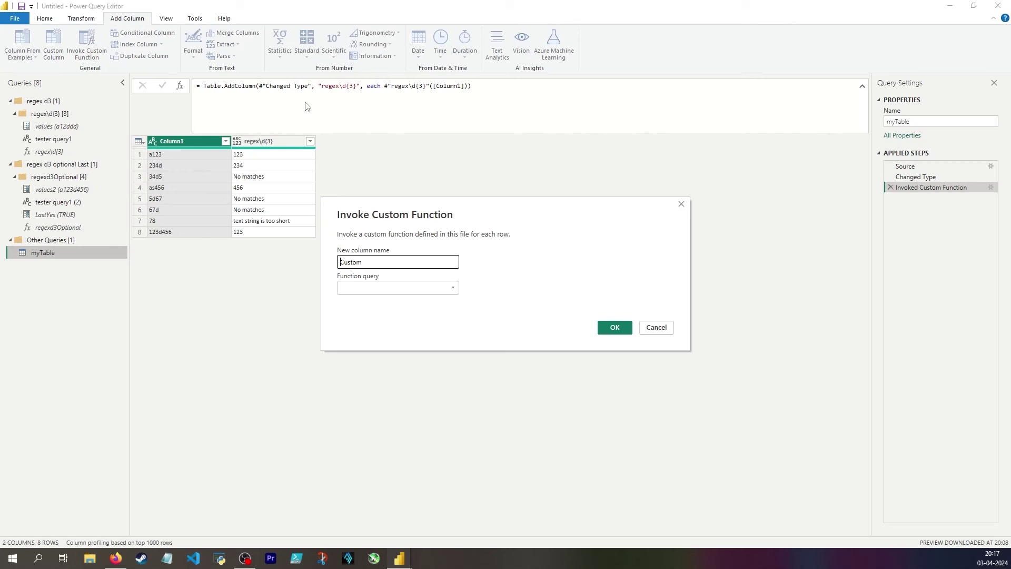
click(399, 288)
click(367, 307)
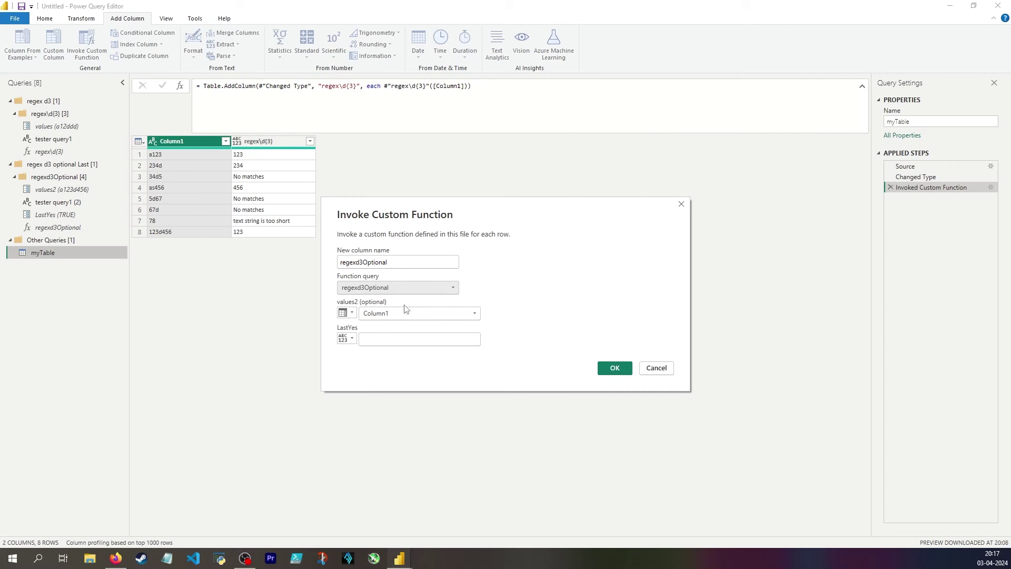
click(616, 366)
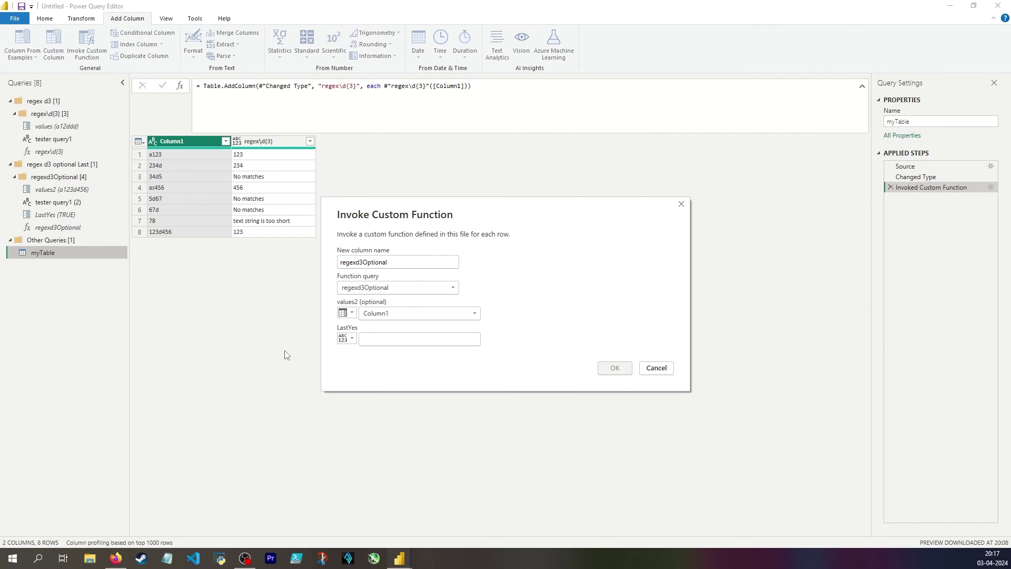
click(424, 315)
click(607, 367)
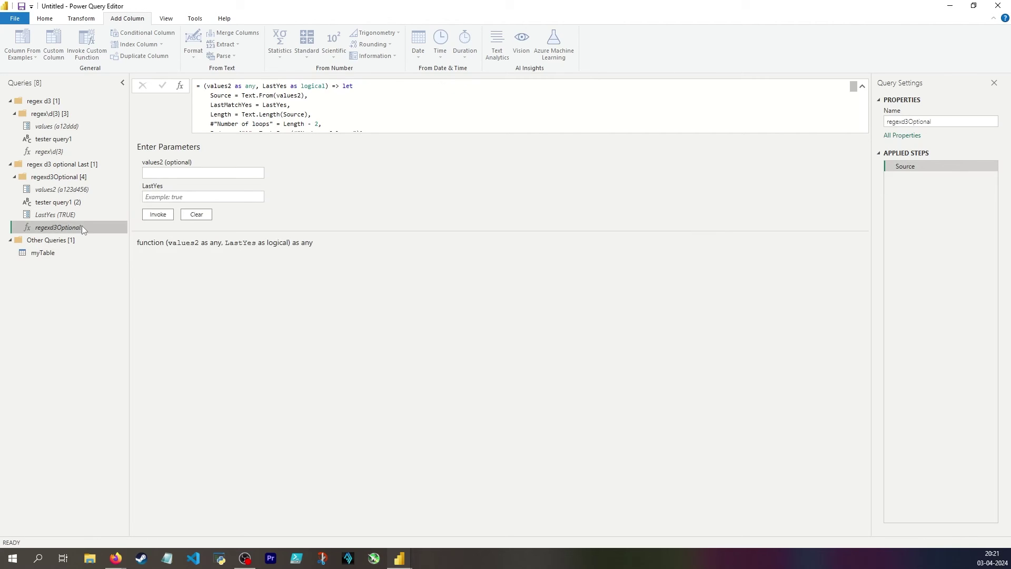
Step: Switch the LastYes parameter's type to Binary and back to True/False, and enter true as its current value
click(85, 215)
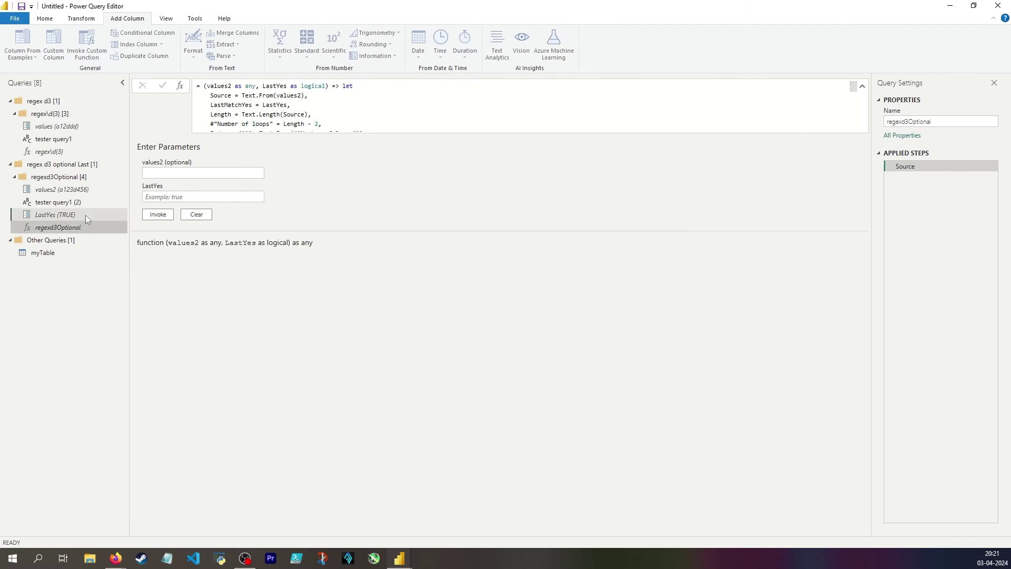
right_click(86, 215)
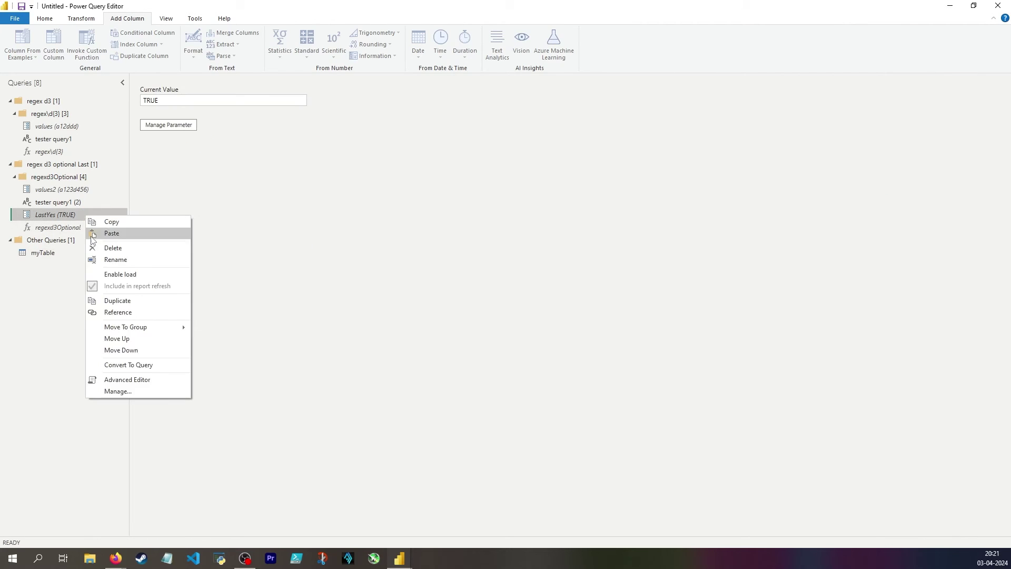
click(113, 392)
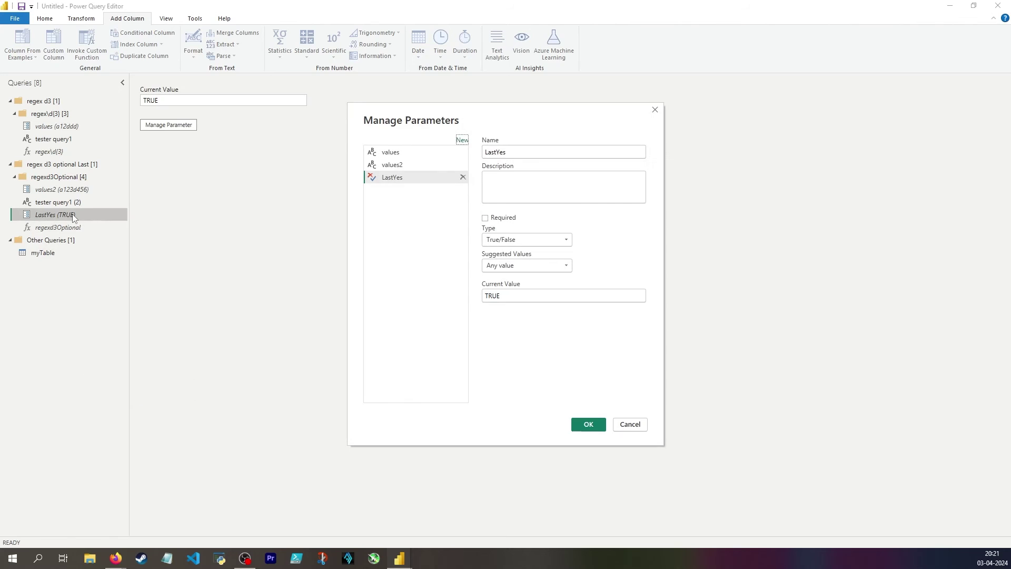
click(543, 240)
click(532, 347)
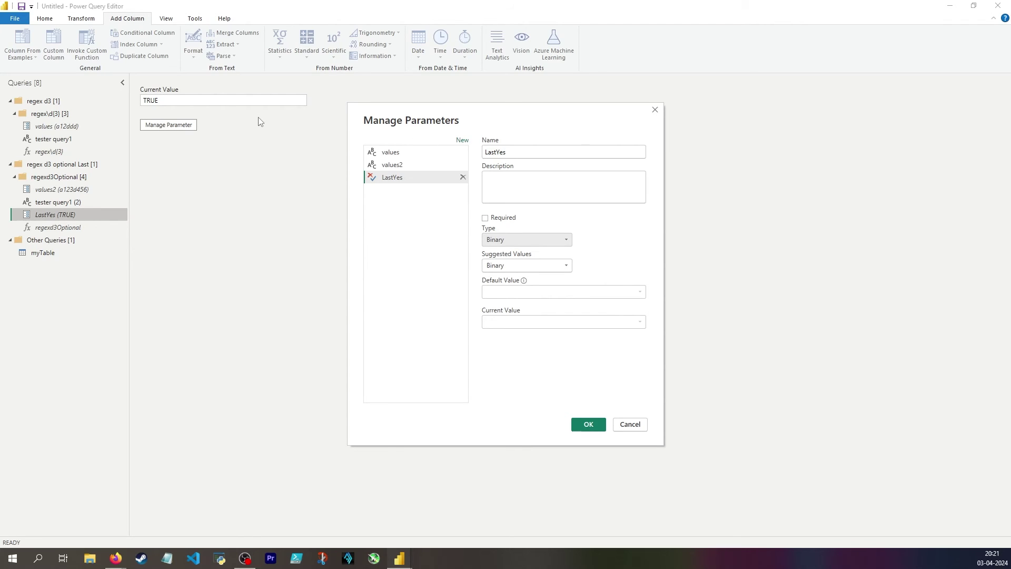
click(503, 241)
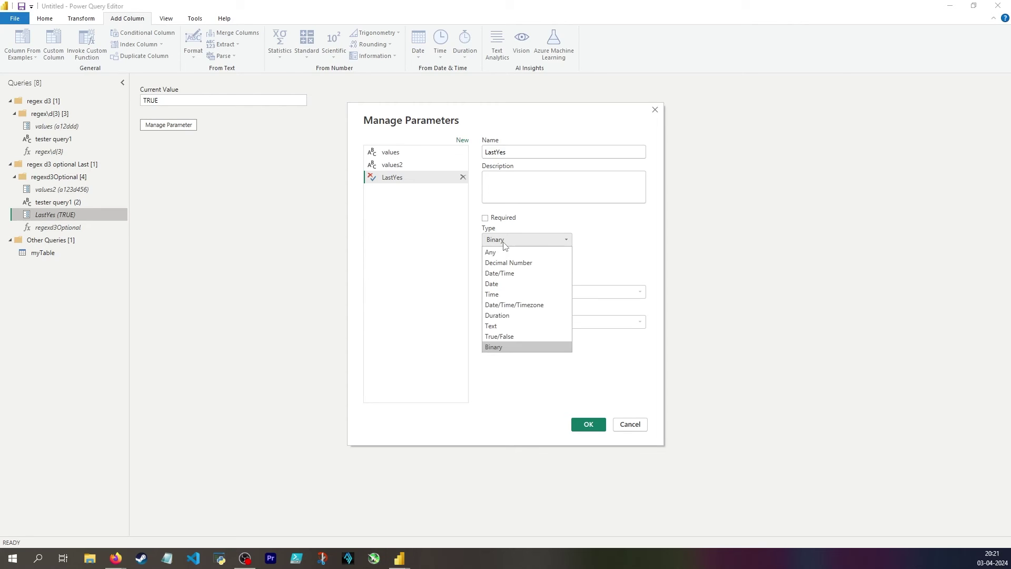
click(515, 336)
click(509, 296)
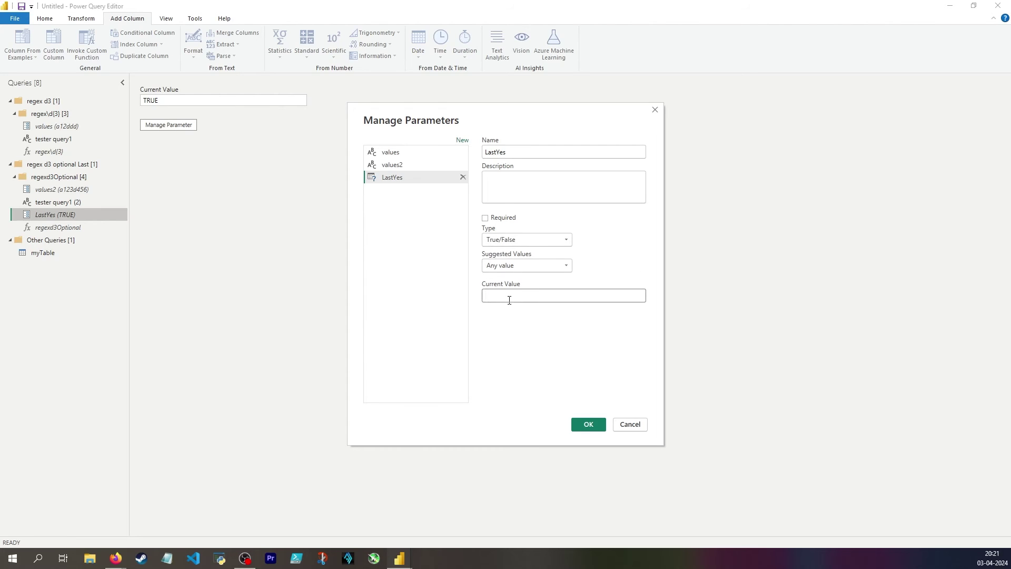
text(true)
Step: Give the LastYes parameter a list of suggested values containing true and false
click(526, 266)
click(528, 289)
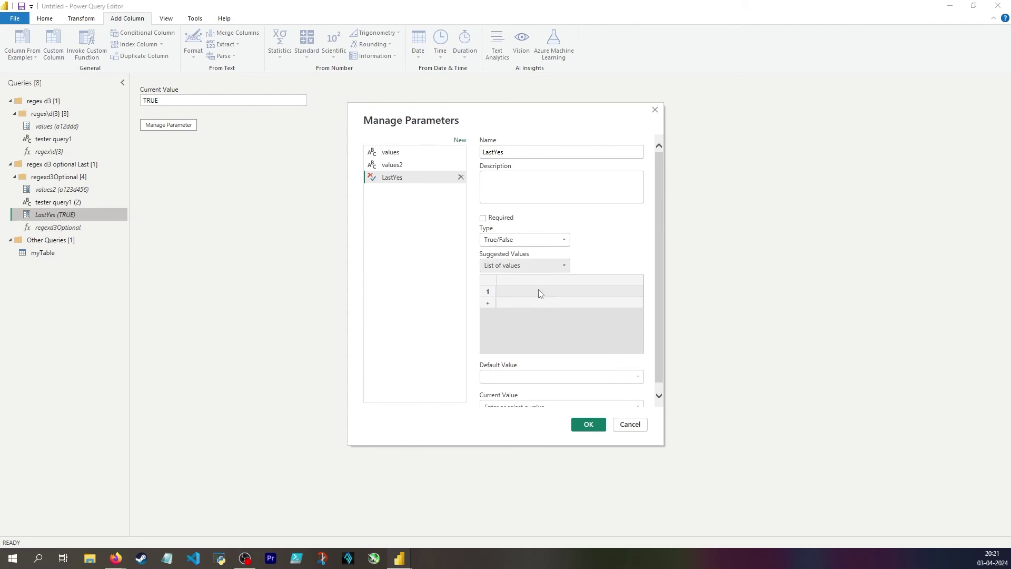
text(true)
key(Return)
text(false)
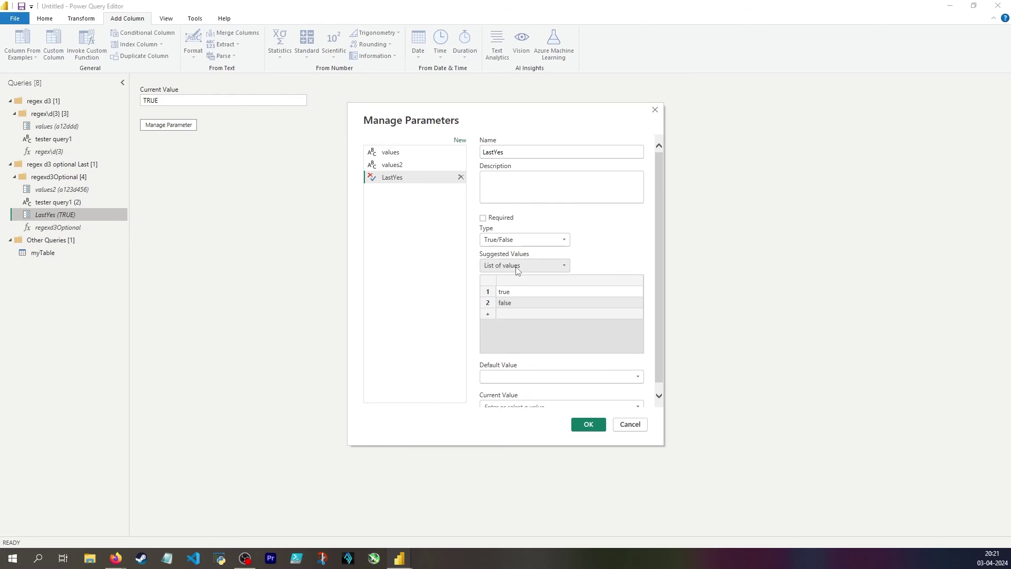
Step: Set both the default and current value of LastYes to FALSE and save the parameter
scroll(517, 270, down, 1)
scroll(542, 367, down, 2)
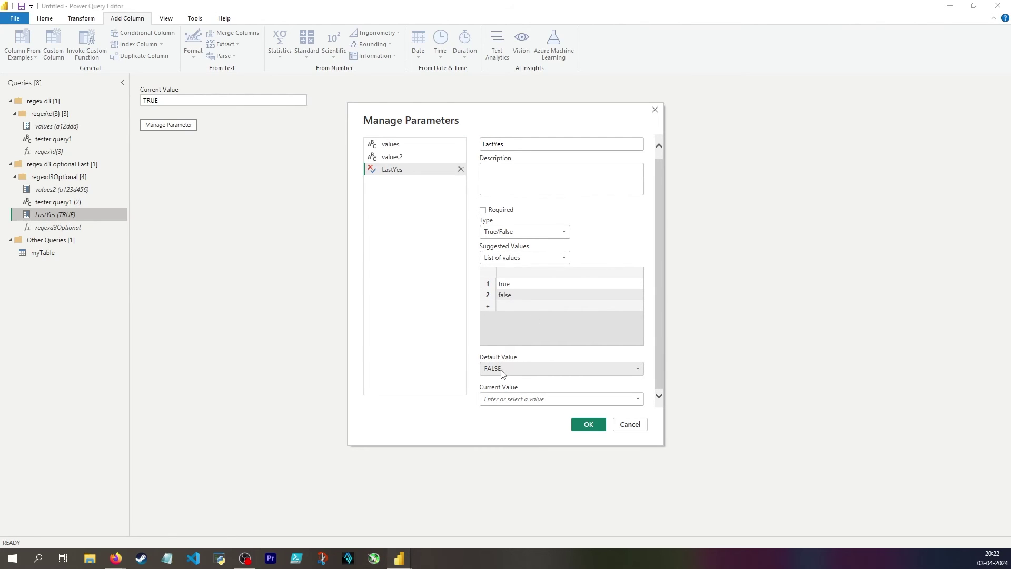
click(605, 399)
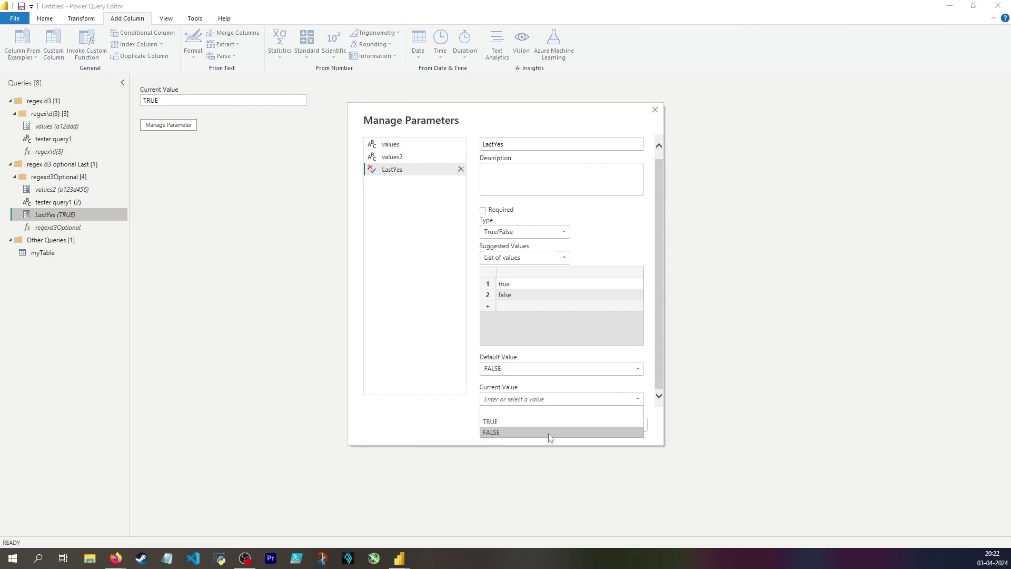
click(585, 428)
click(586, 426)
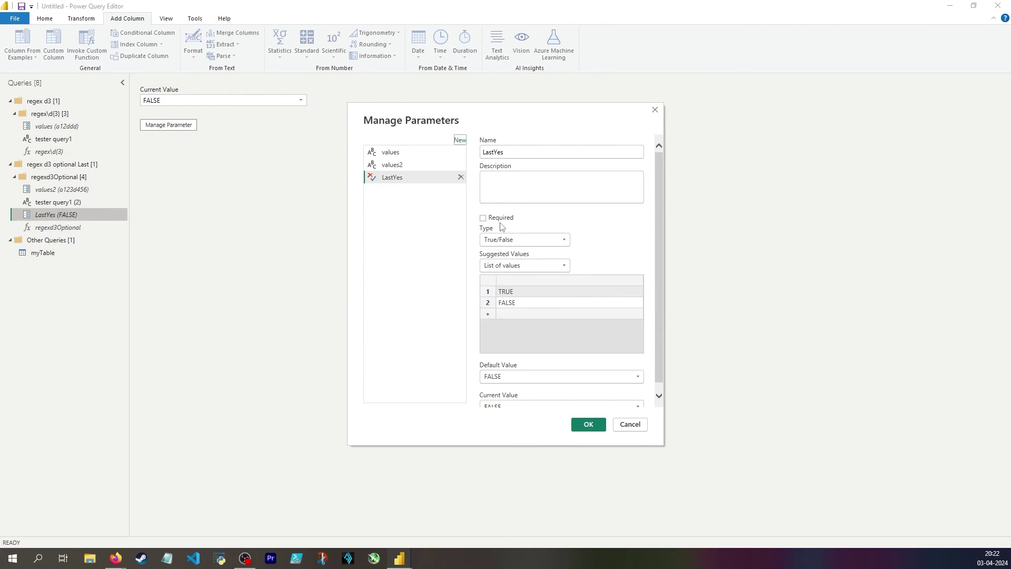
key(Escape)
Step: Try to insert "optional" before "LastYes as logical" in the regexd3Optional function definition
click(58, 227)
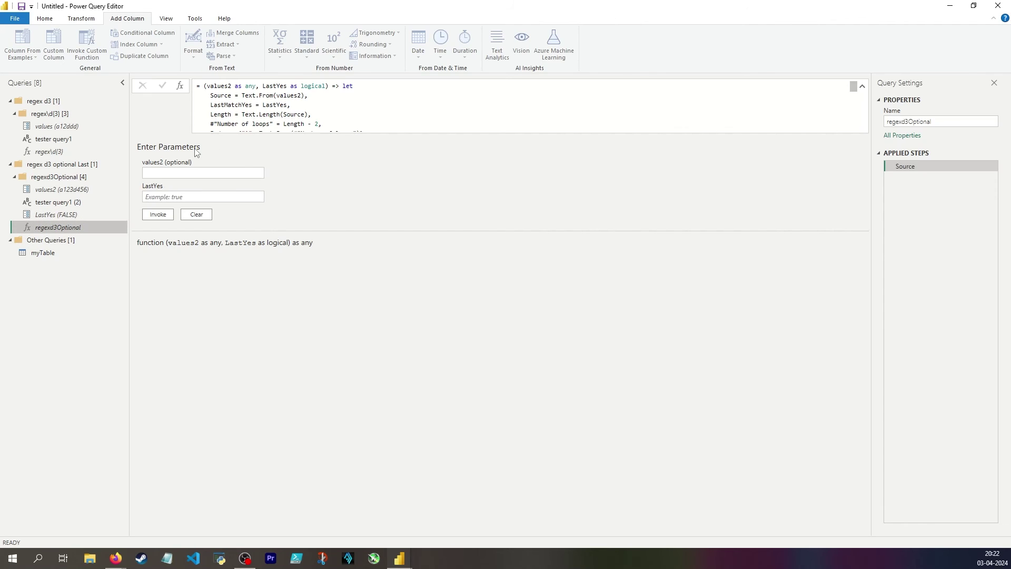
drag(262, 86, 326, 88)
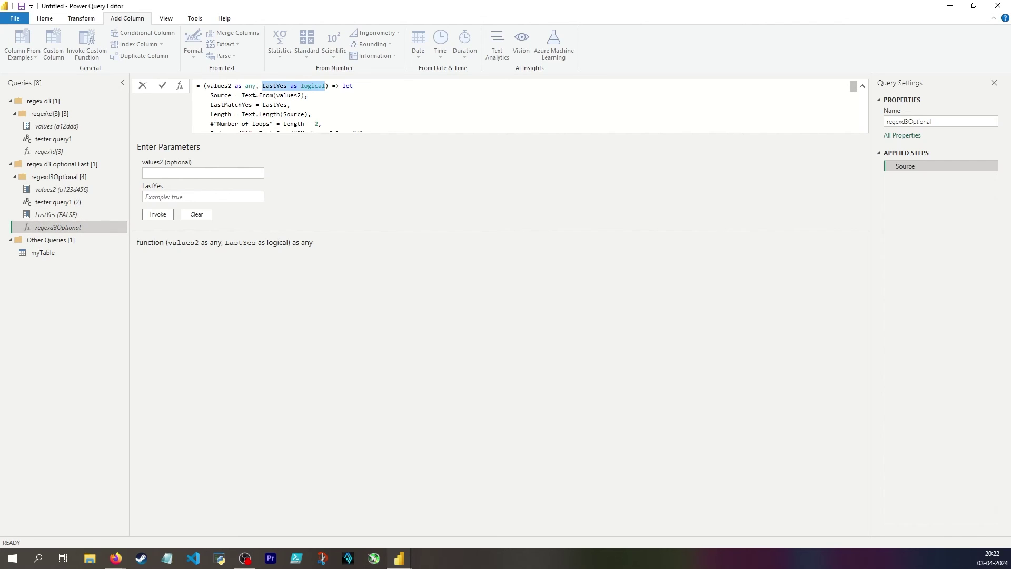
click(263, 88)
text(optional)
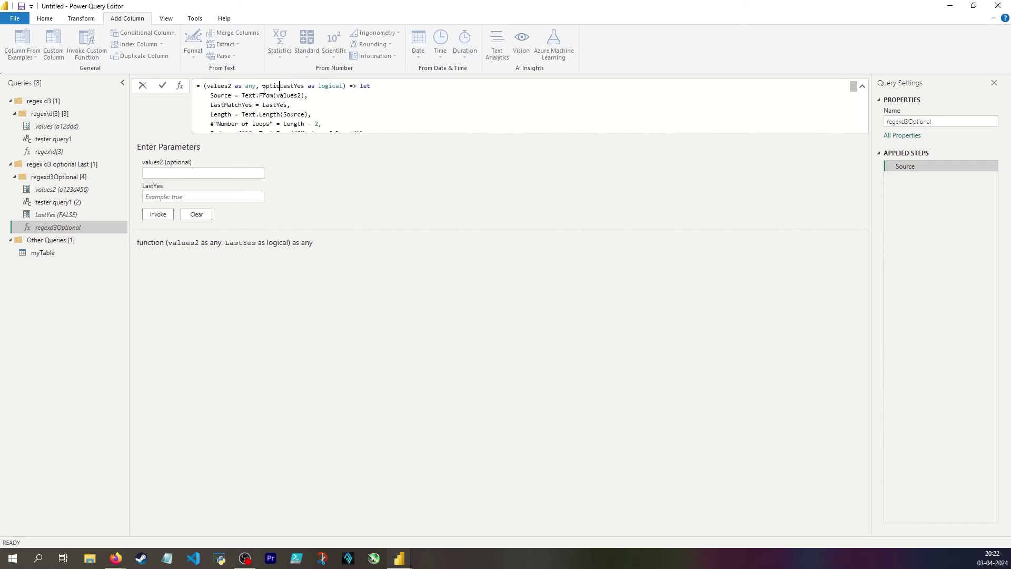
key(Return)
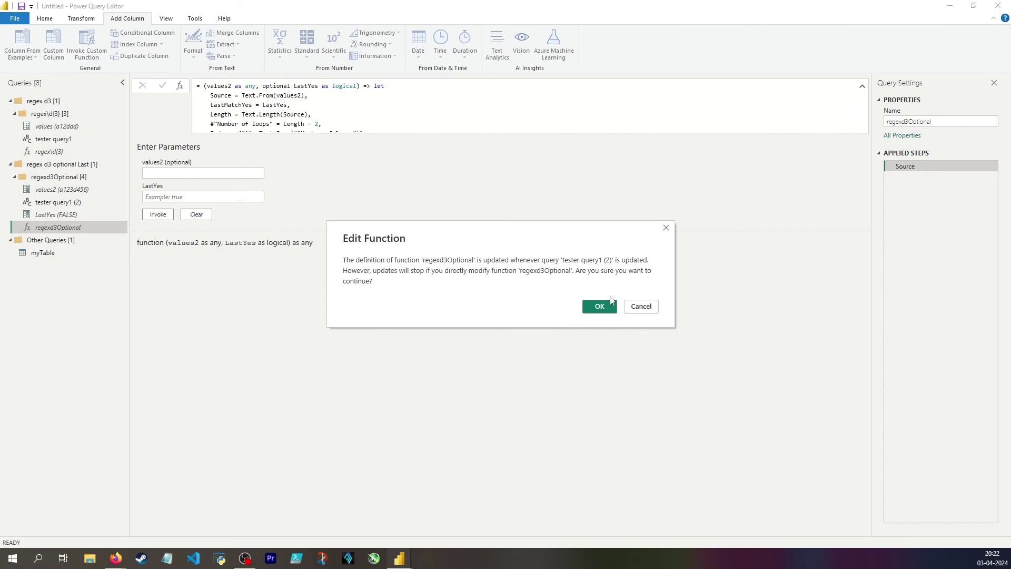
click(641, 307)
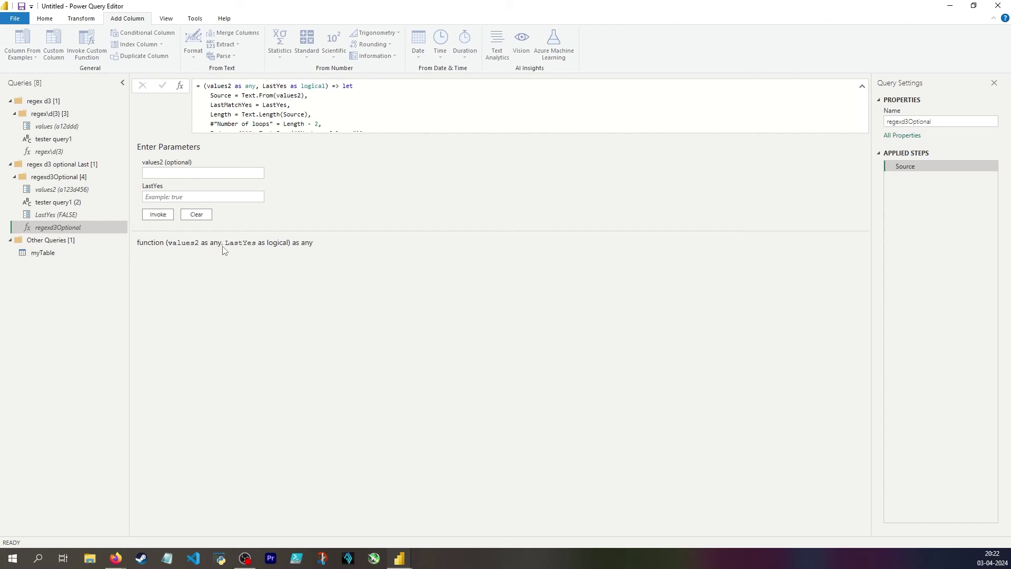
Step: Invoke the regexd3Optional custom function on Column1 of myTable with LastYes set to true
click(93, 252)
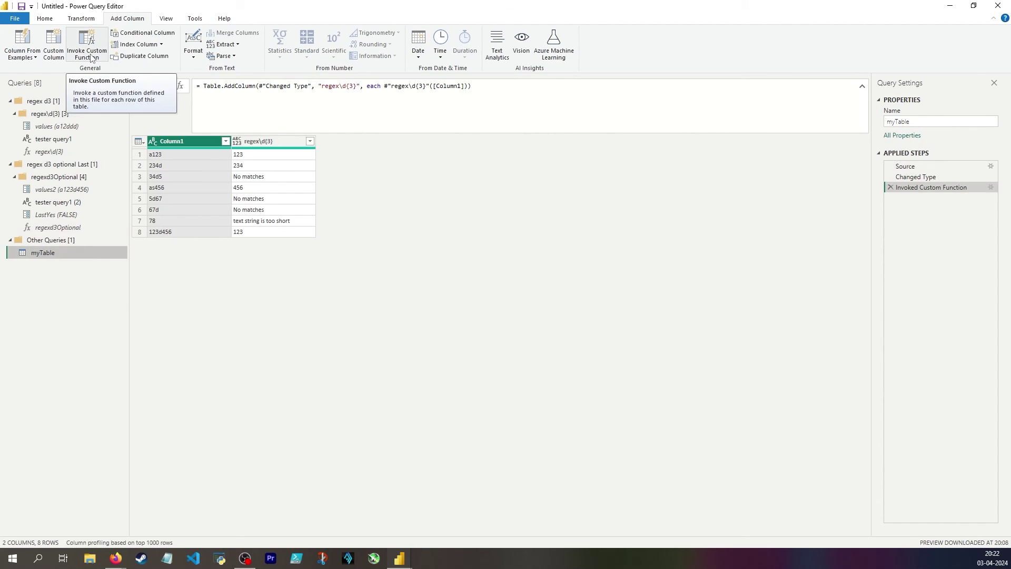
click(91, 58)
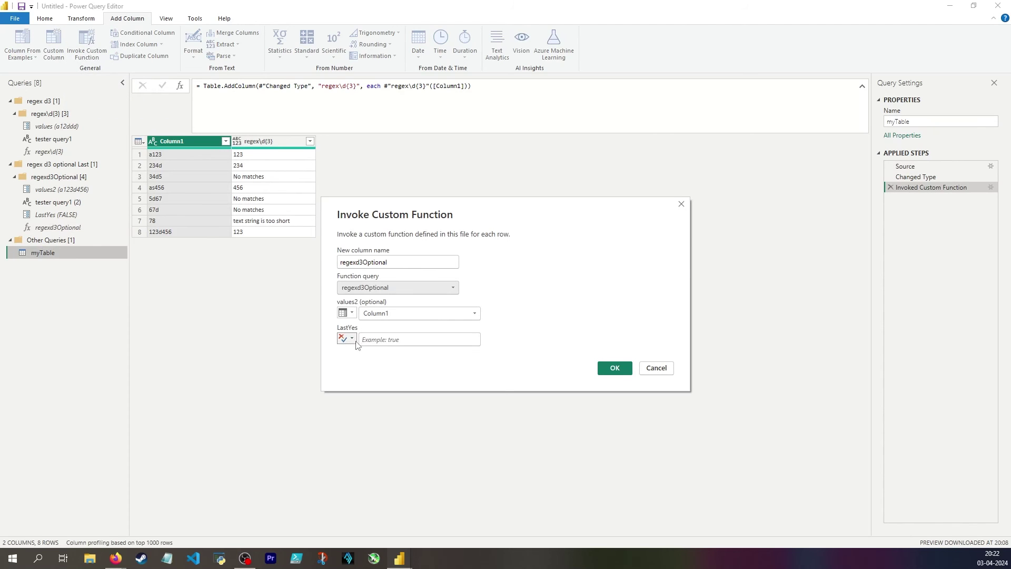
click(352, 338)
click(412, 345)
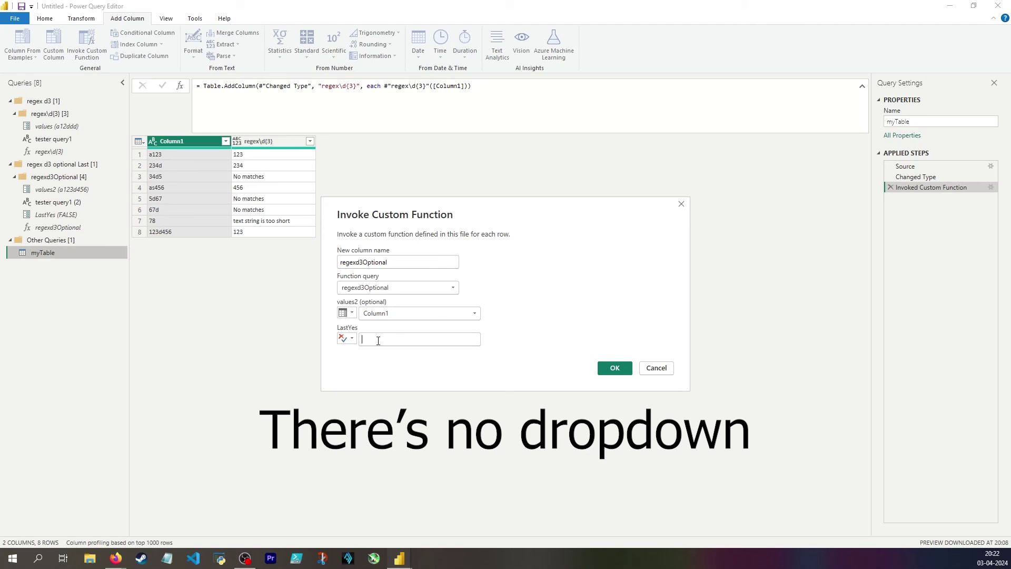
text(true)
key(Return)
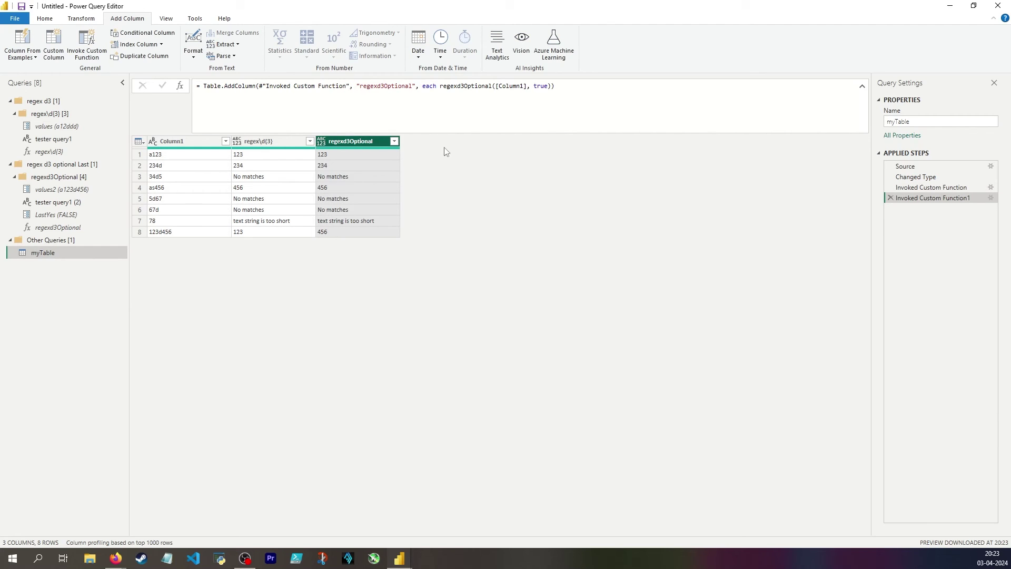
Step: Change the LastYes argument in myTable's regexd3Optional column formula to false
click(158, 233)
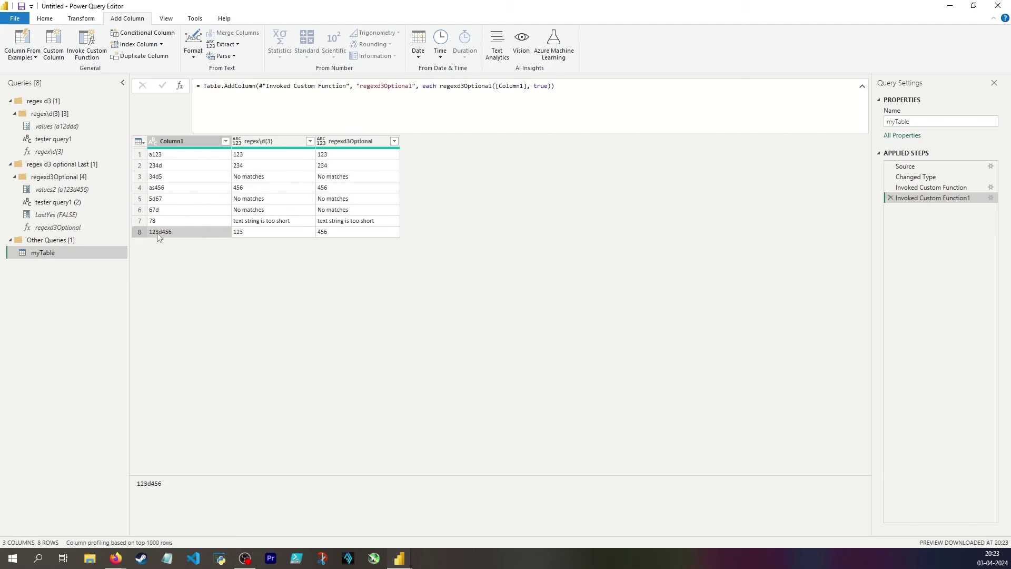
drag(548, 85, 534, 85)
text(false)
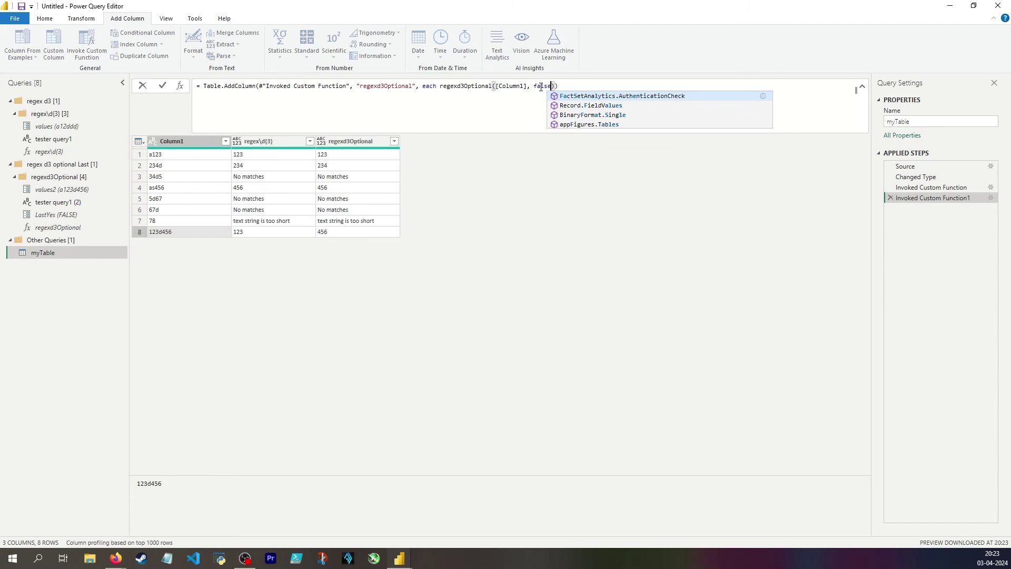
key(Return)
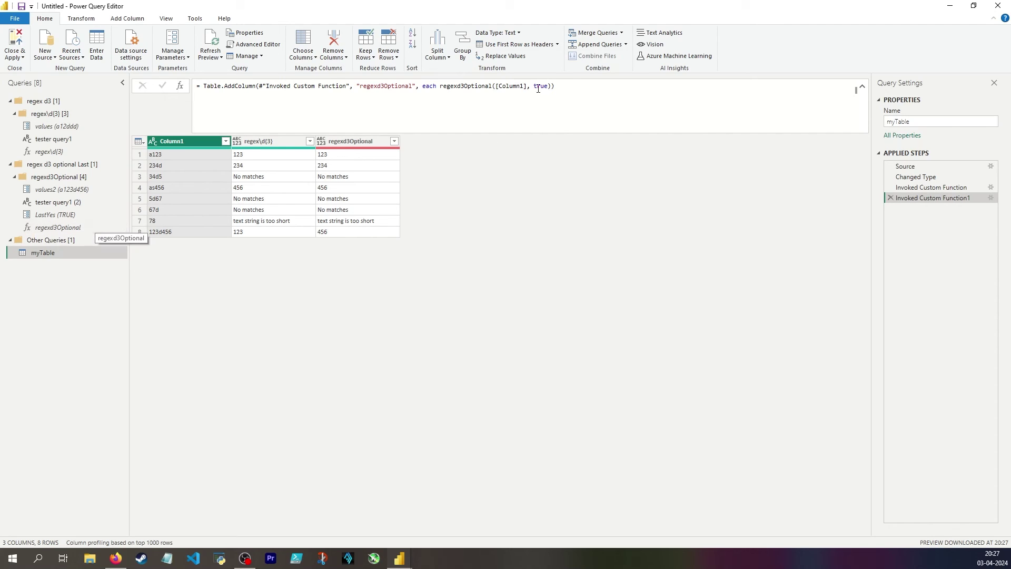
Step: Replace the LastYes argument in myTable's regexd3Optional column formula with an empty string "" and inspect the first row's result
drag(534, 89, 547, 87)
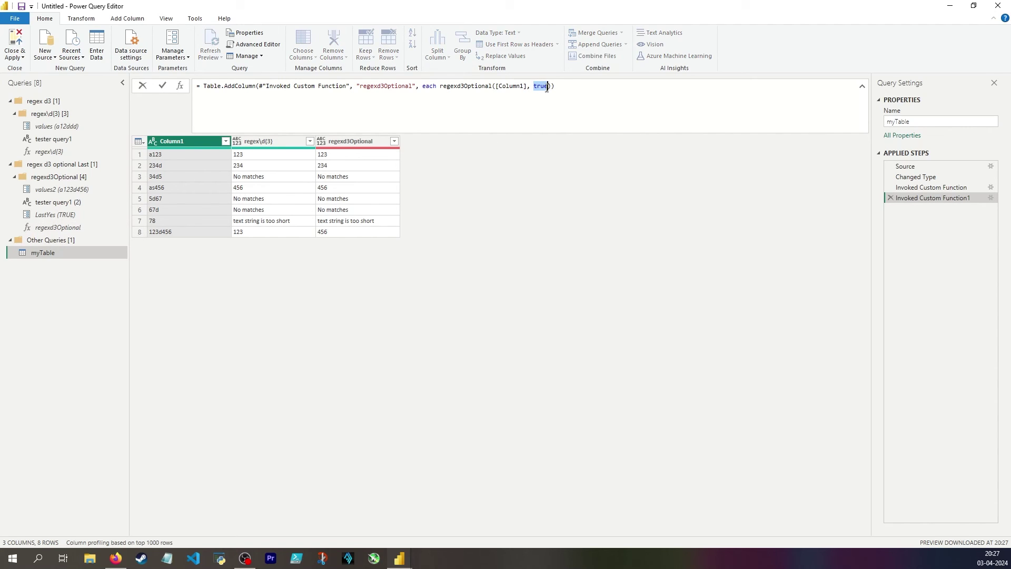
text("")
key(Return)
click(380, 156)
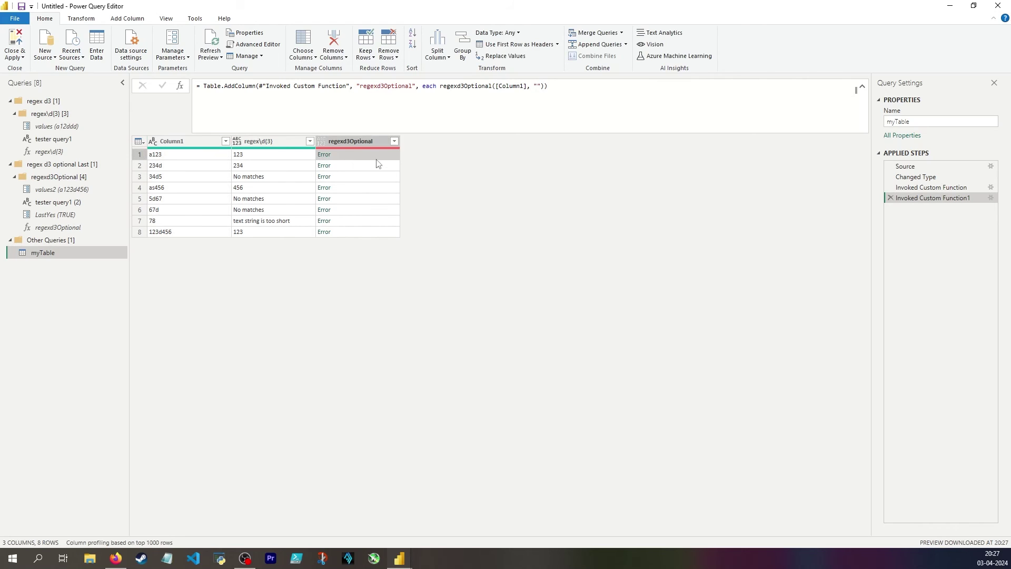
drag(280, 487, 289, 486)
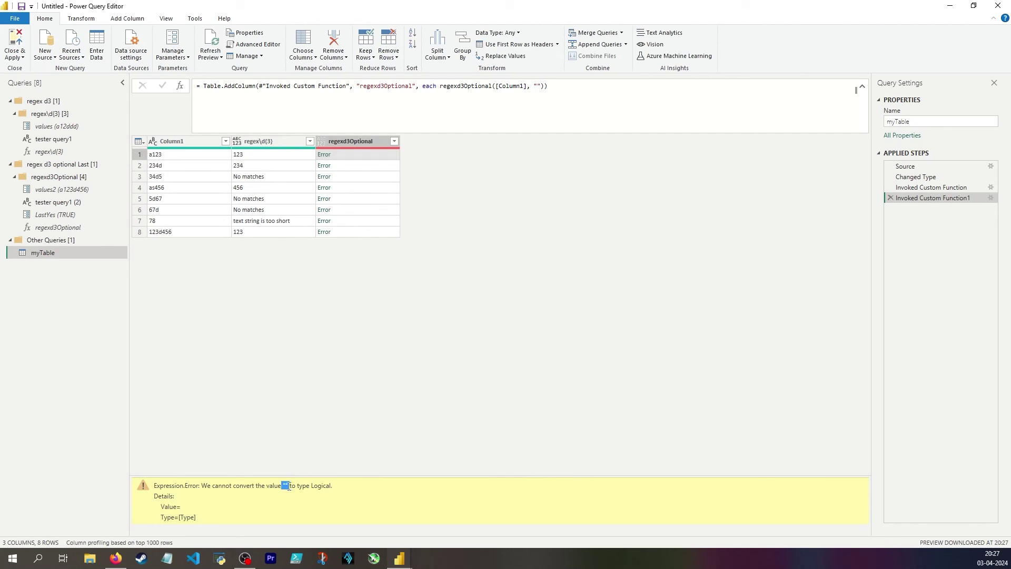
Step: Duplicate the regexd3Optional function as actuallyOptional and insert "optional" before "LastYes as logical" in its definition
right_click(87, 228)
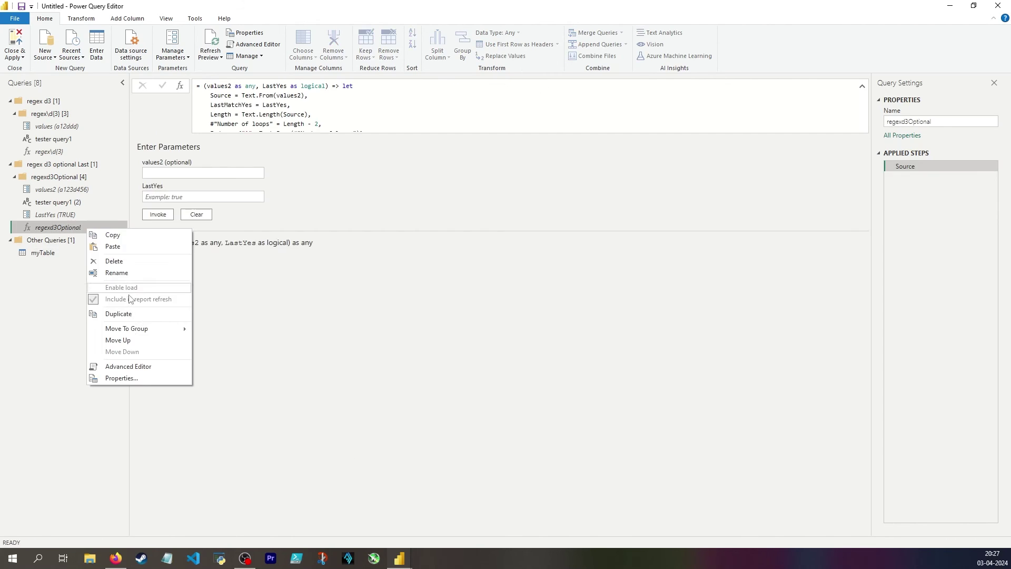
click(118, 314)
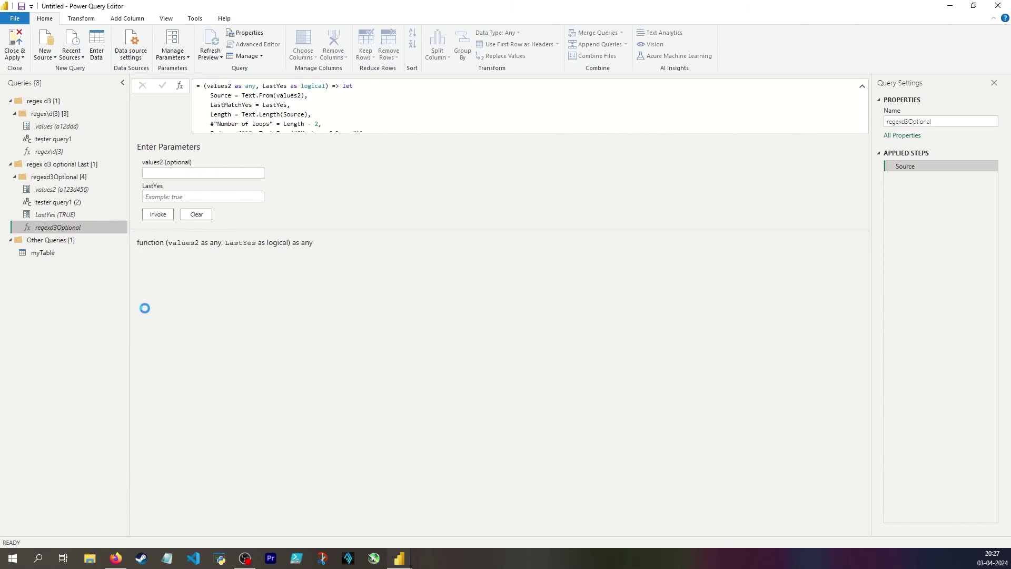
double_click(73, 241)
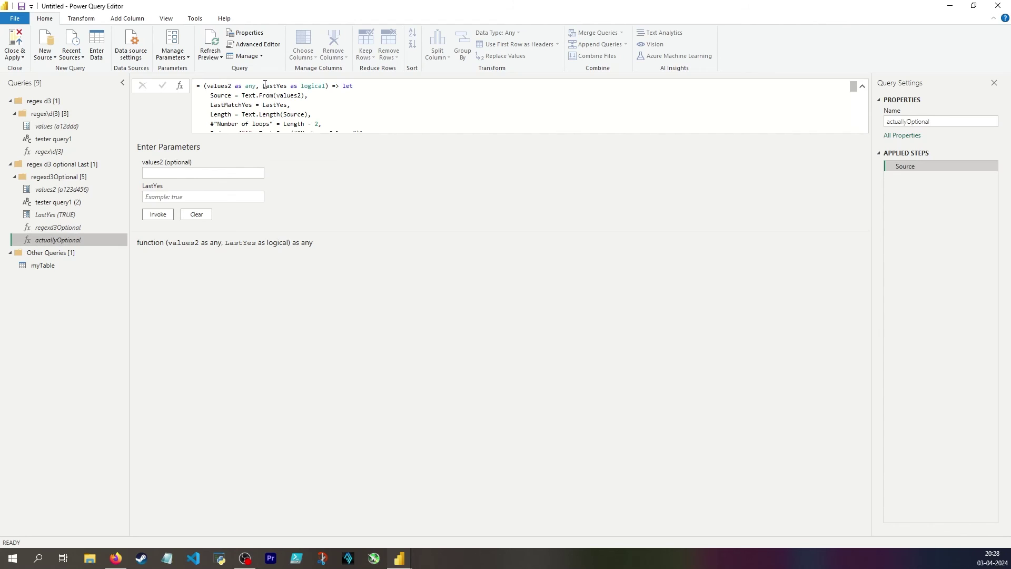
click(264, 86)
text(optional)
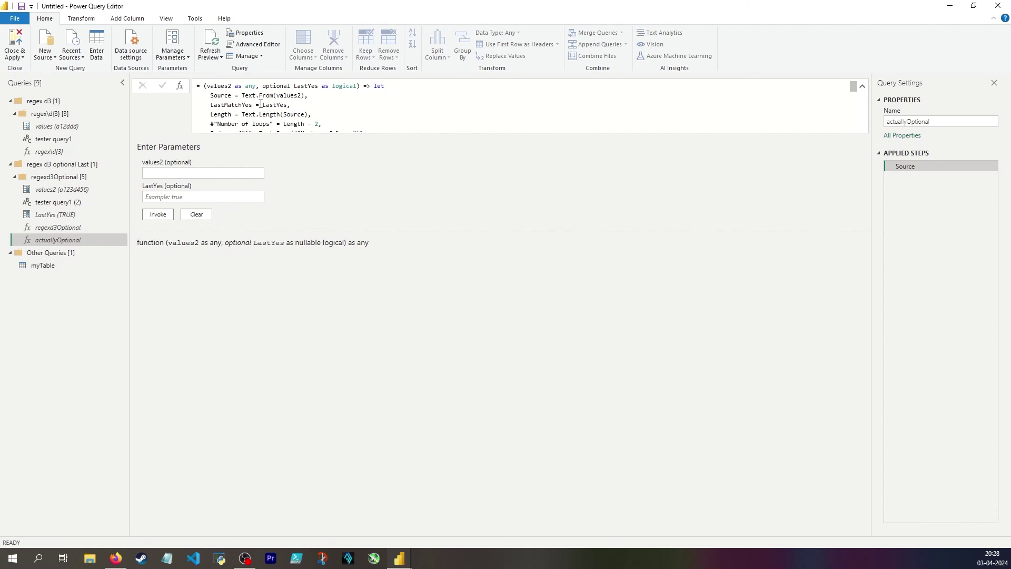
Step: In actuallyOptional, define LastMatchYes as "if LastYes is logical then LastYes else false"
click(57, 203)
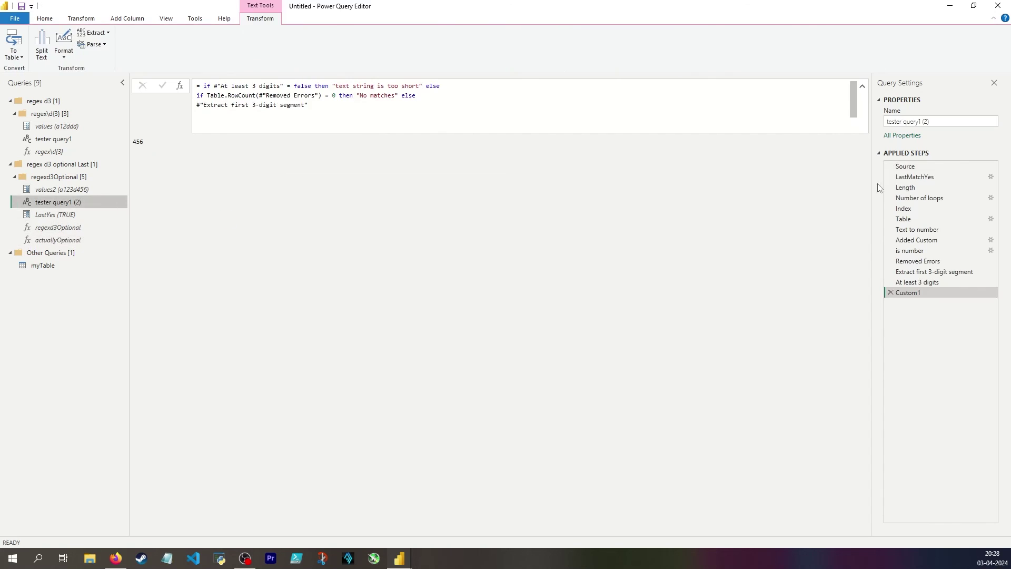
click(914, 177)
click(57, 240)
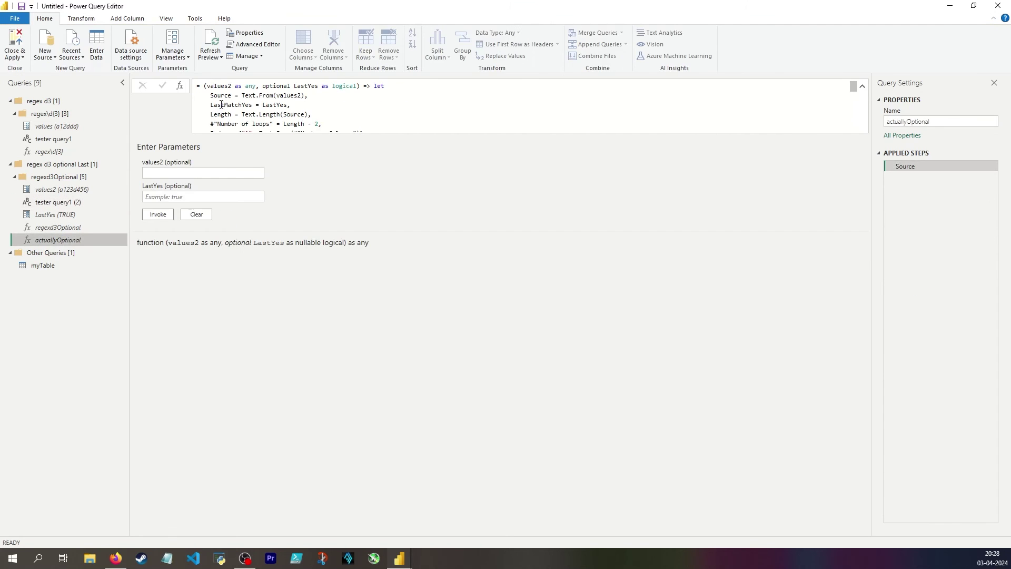
click(263, 106)
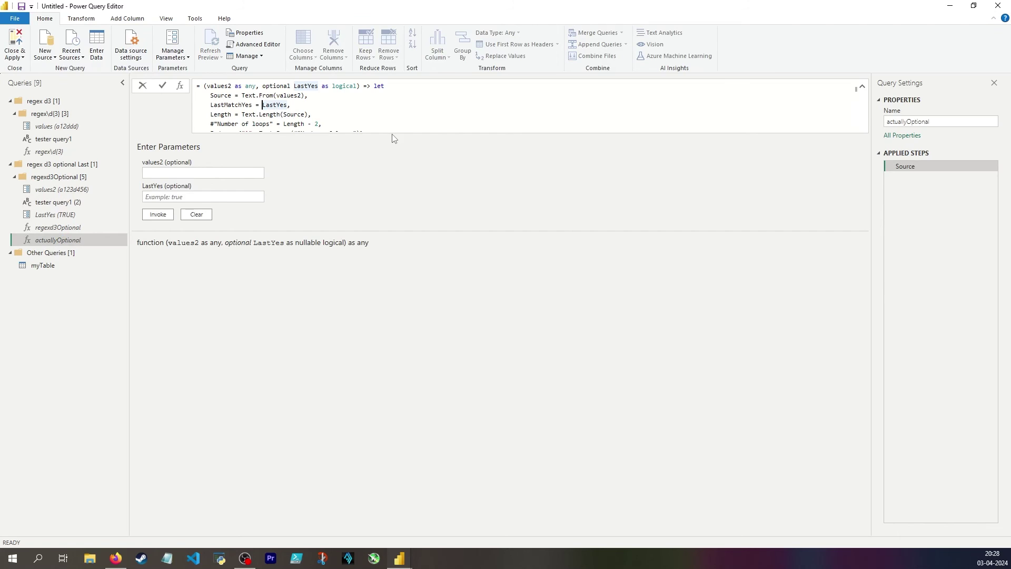
text(if)
key(ctrl+Right)
text(is logical )
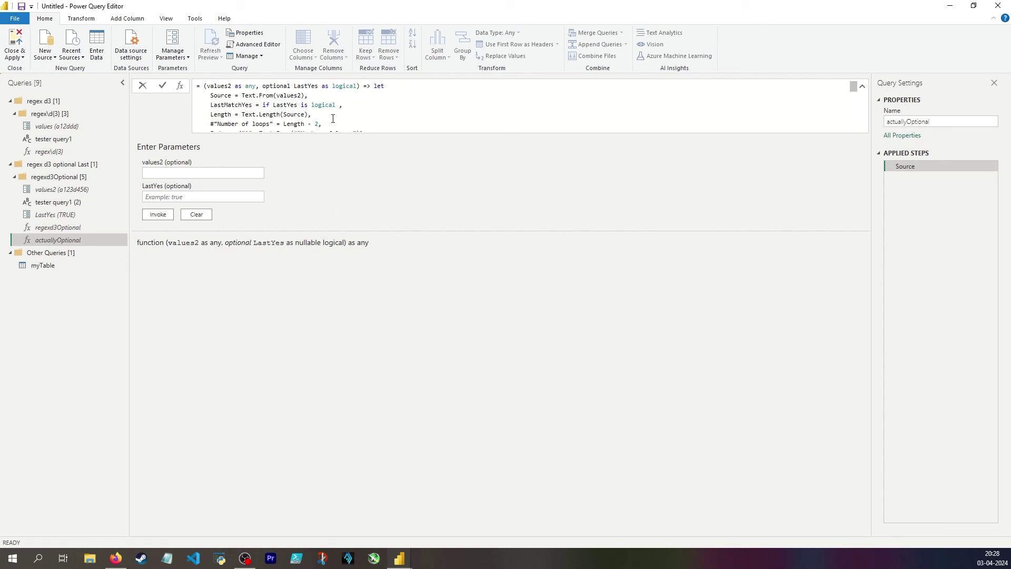
text(then )
text(LastYes )
text(else false)
click(333, 118)
key(Return)
Step: Try to change the condition in the "Extract first 3-digit segment" line of actuallyOptional to "LastMatchYes <> true"
scroll(417, 104, down, 8)
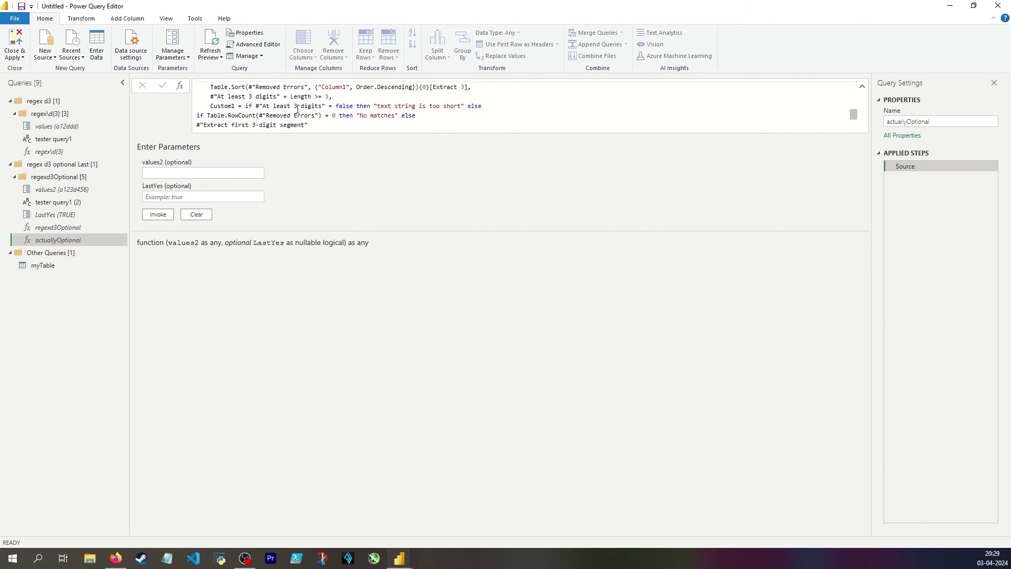
scroll(352, 108, up, 3)
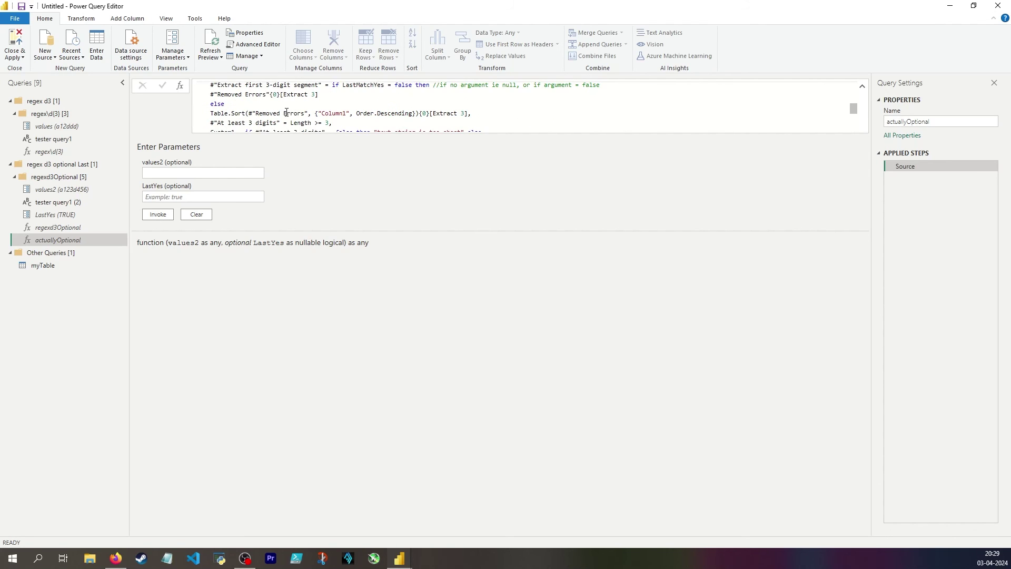
double_click(371, 111)
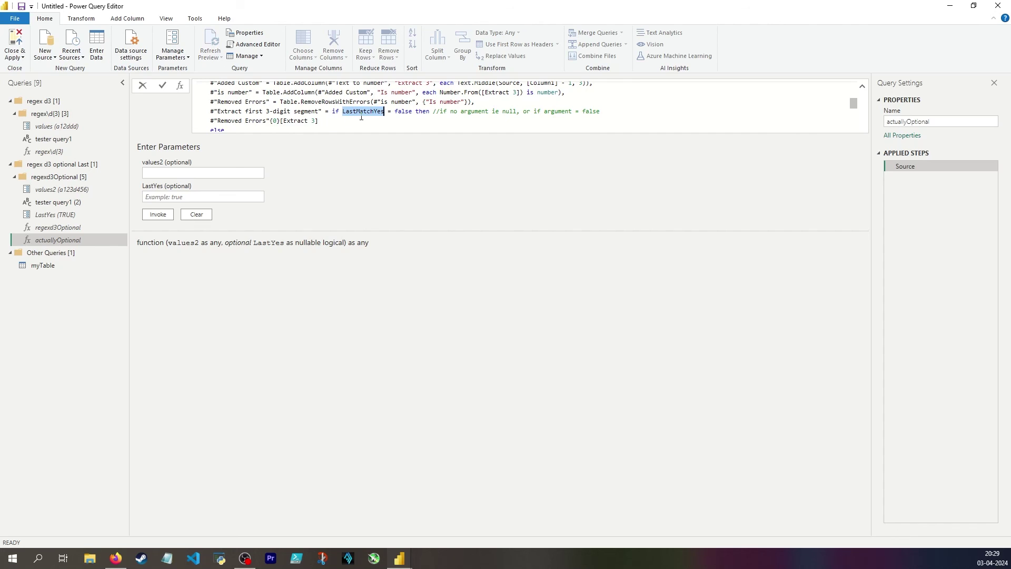
scroll(405, 112, up, 3)
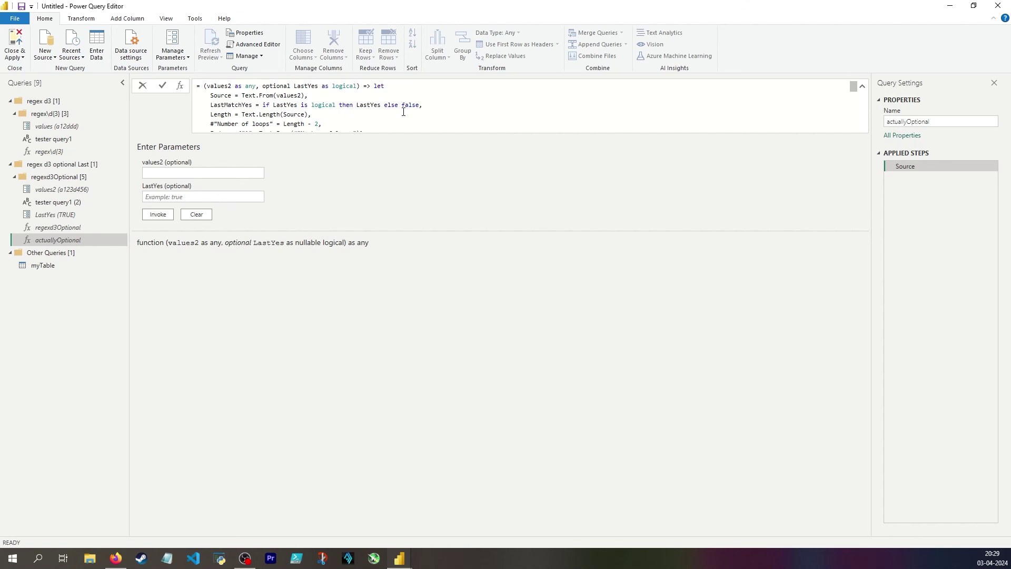
scroll(403, 111, down, 3)
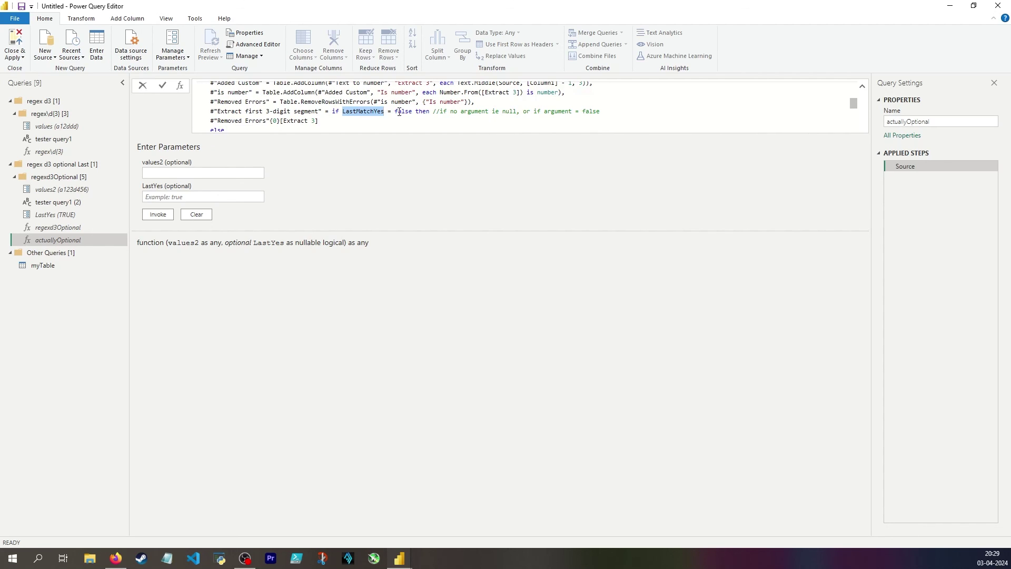
click(392, 112)
key(BackSpace)
text(<> tr)
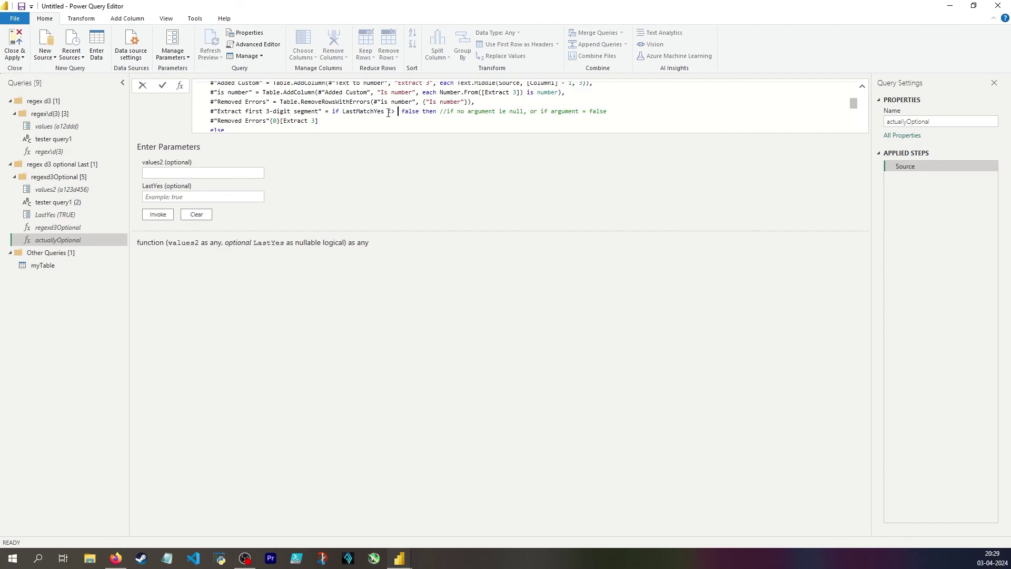
text(ue)
key(Delete)
key(Delete)
key(Delete)
key(Delete)
key(Delete)
key(Delete)
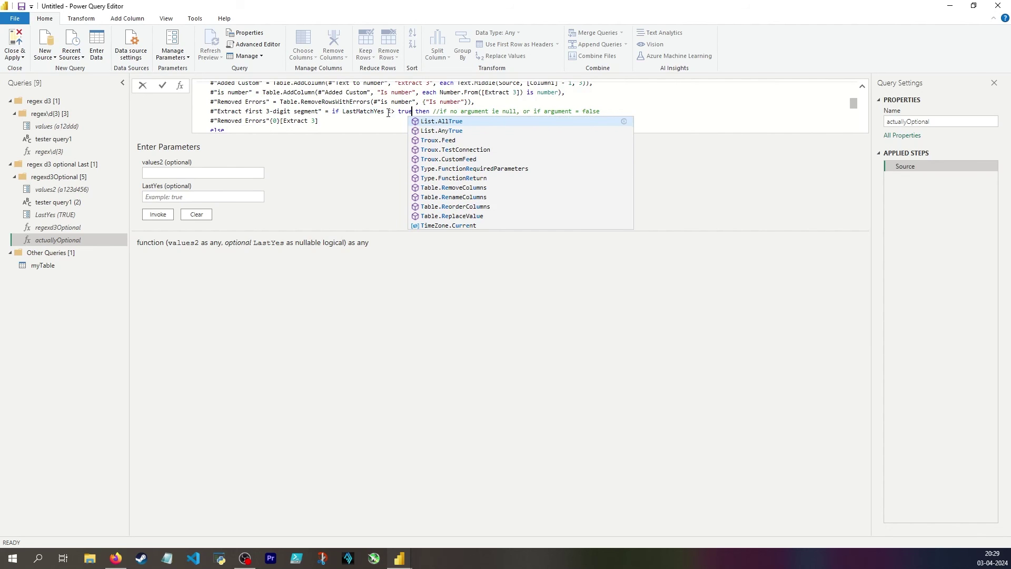
Step: Undo the edits to the LastMatchYes condition in the "Extract first 3-digit segment" line
double_click(391, 112)
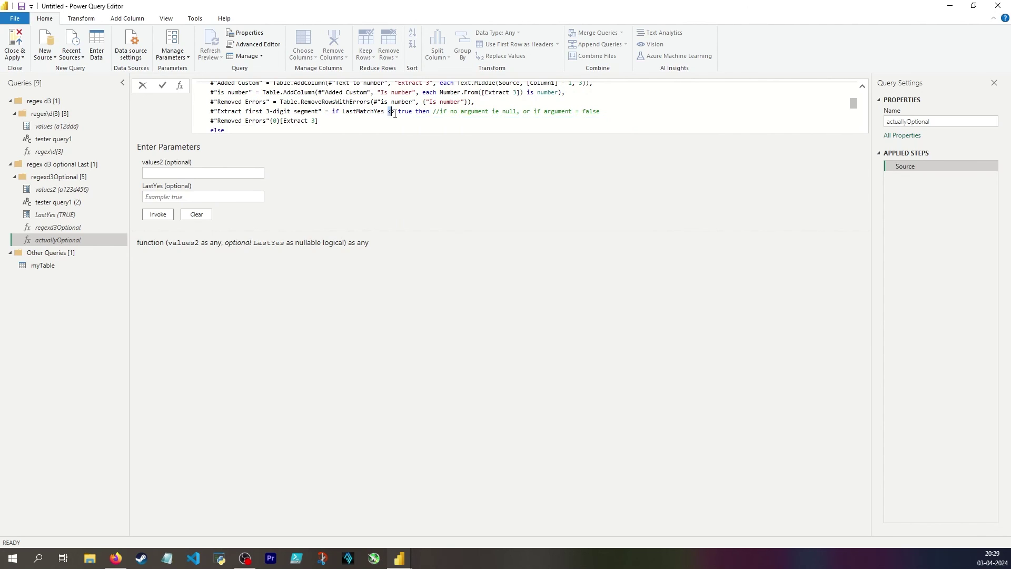
key(ctrl+z)
key(ctrl+z)
key(ctrl+z)
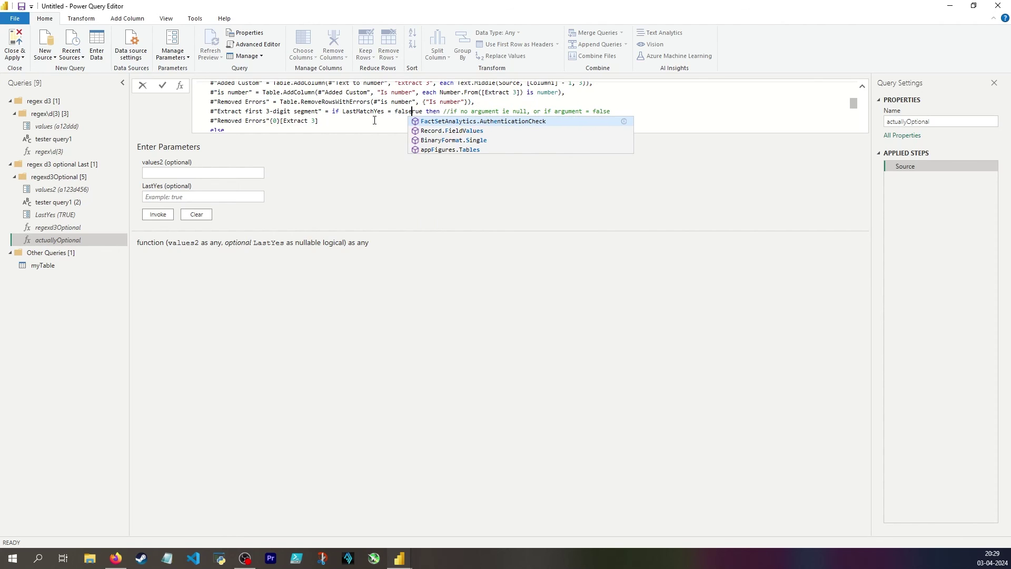
Step: Review the "Extract first 3-digit segment" condition, the optional LastYes declaration and the LastMatchYes expression in actuallyOptional
click(357, 112)
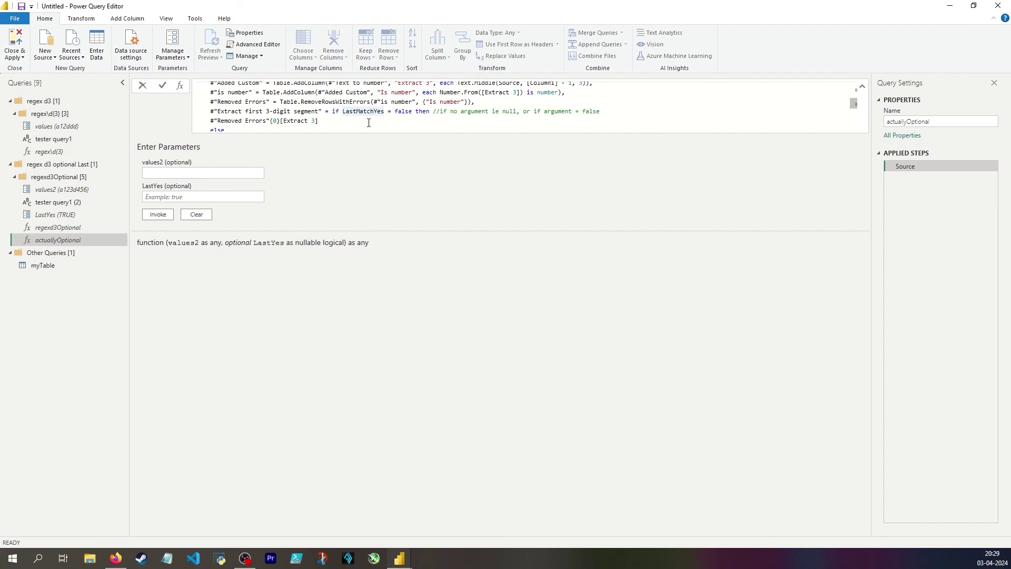
click(408, 112)
scroll(289, 120, down, 1)
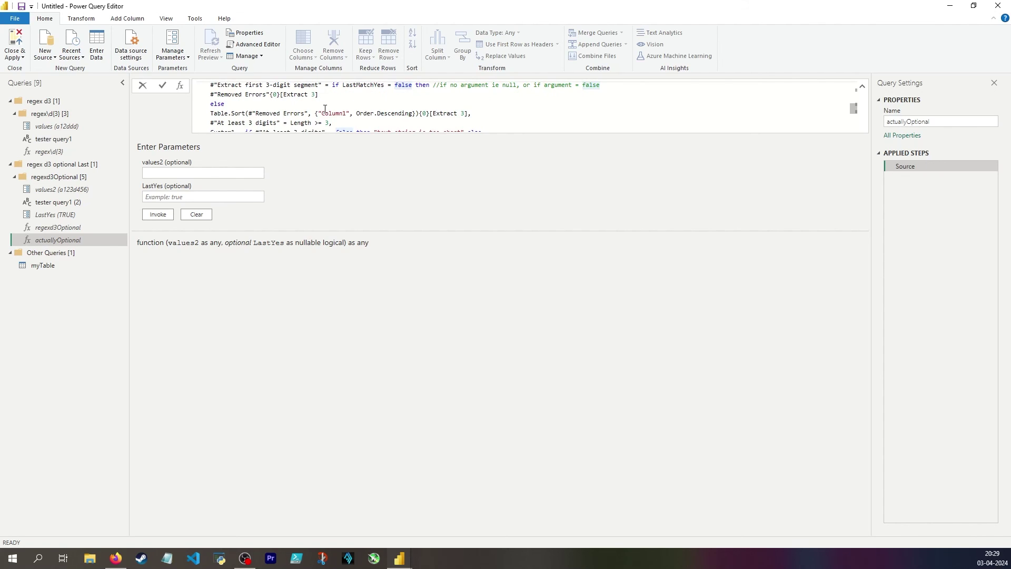
click(388, 234)
scroll(303, 114, up, 5)
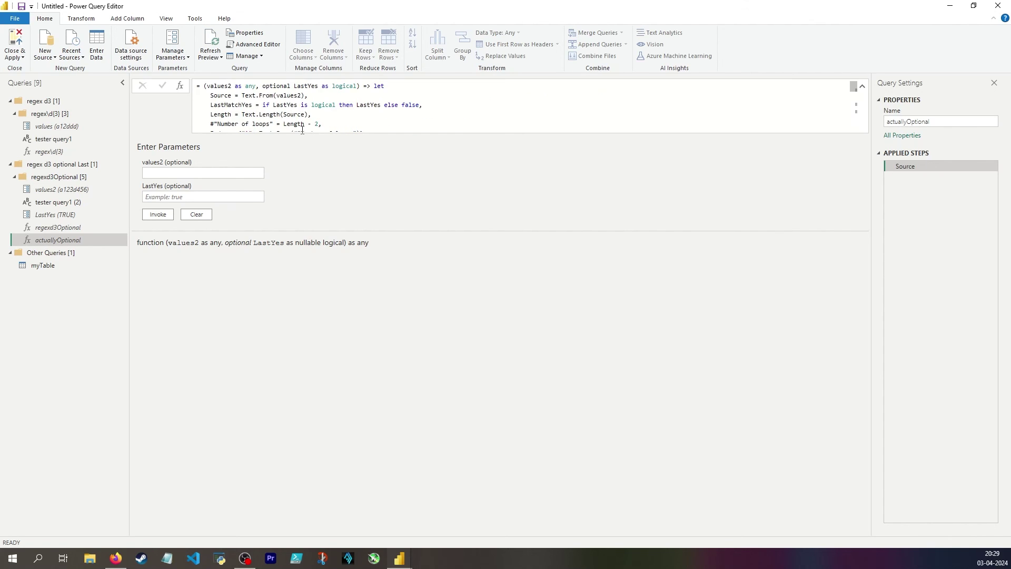
drag(262, 86, 291, 86)
drag(263, 105, 418, 105)
click(373, 197)
Step: Check the declared type of the optional LastYes parameter in the actuallyOptional function
click(43, 265)
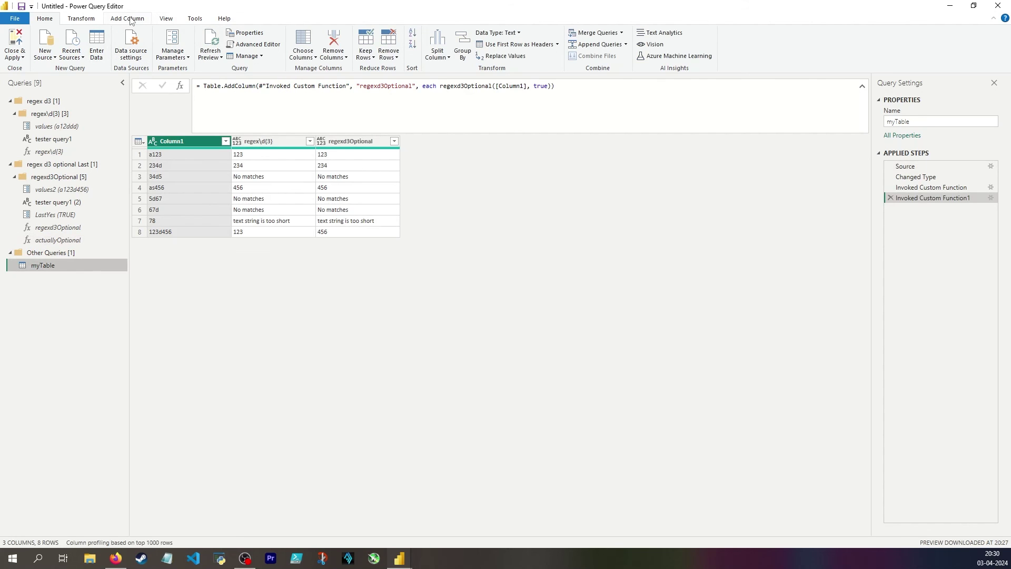
click(127, 19)
click(100, 54)
click(86, 241)
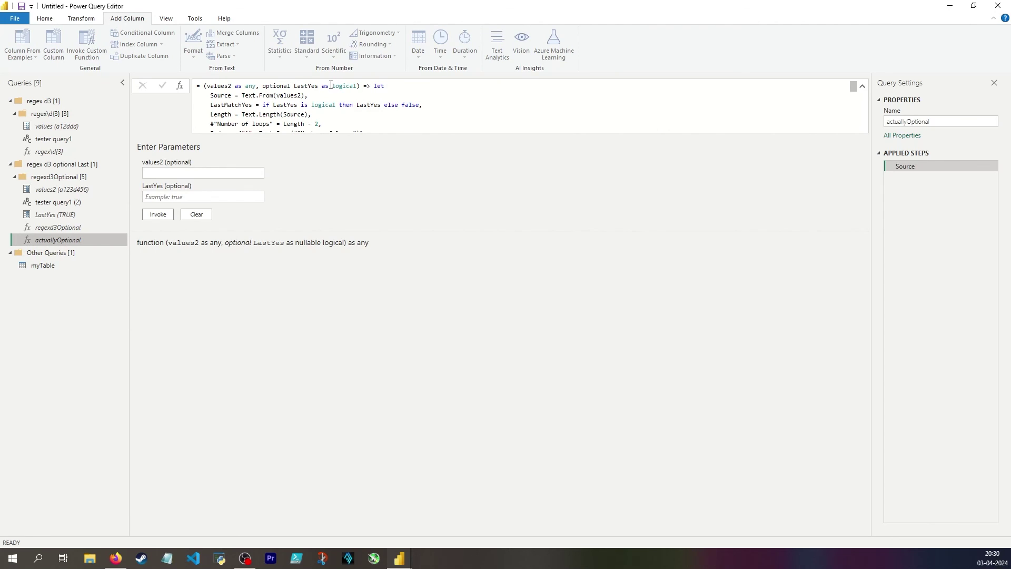
drag(332, 86, 358, 85)
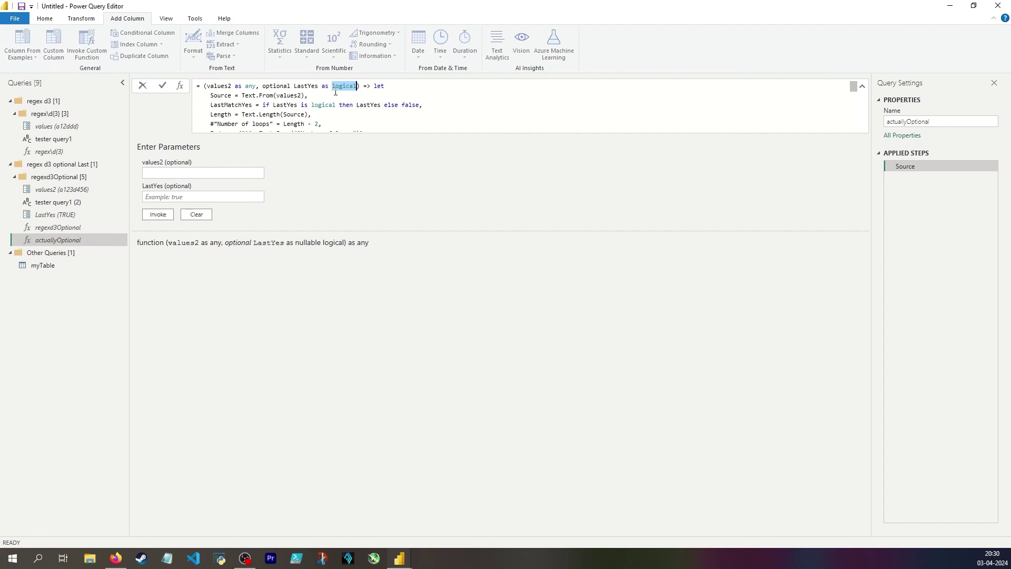
Step: Add a column to myTable by invoking actuallyOptional on Column1, trying "adsadasdas" for LastYes before clearing it and leaving it blank
click(67, 265)
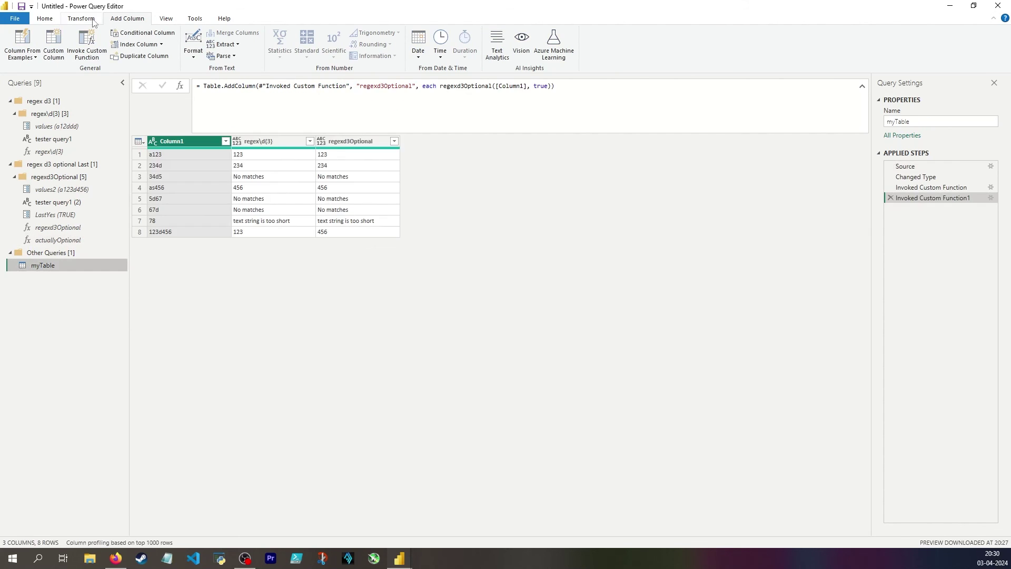
click(87, 45)
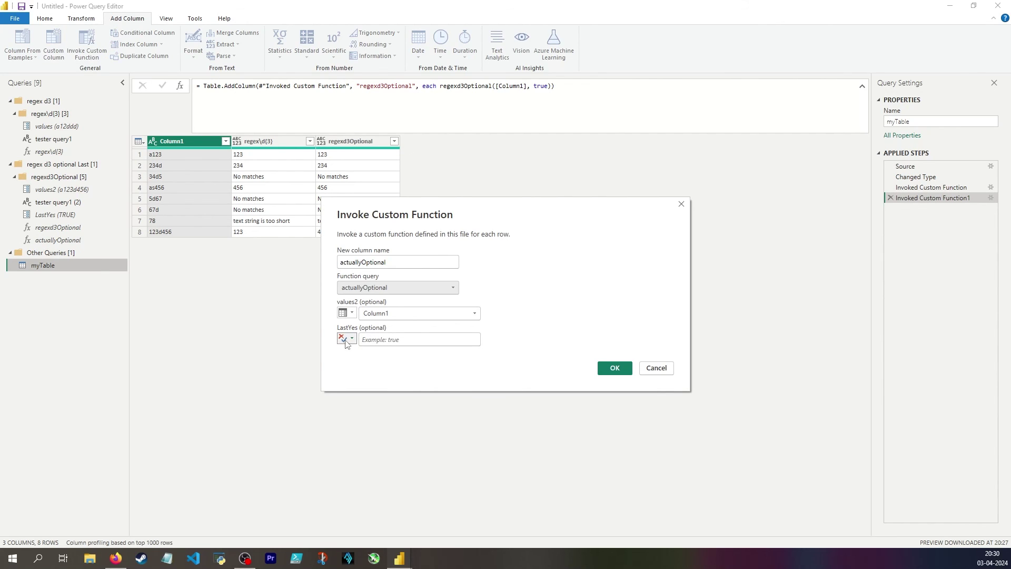
click(395, 336)
text(adsadasdas)
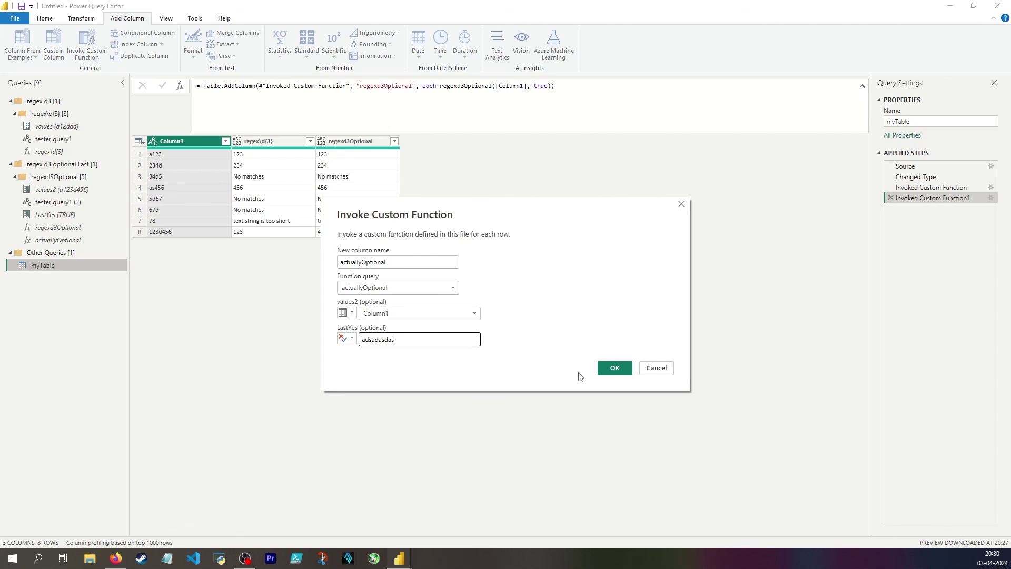
mouse_move(489, 342)
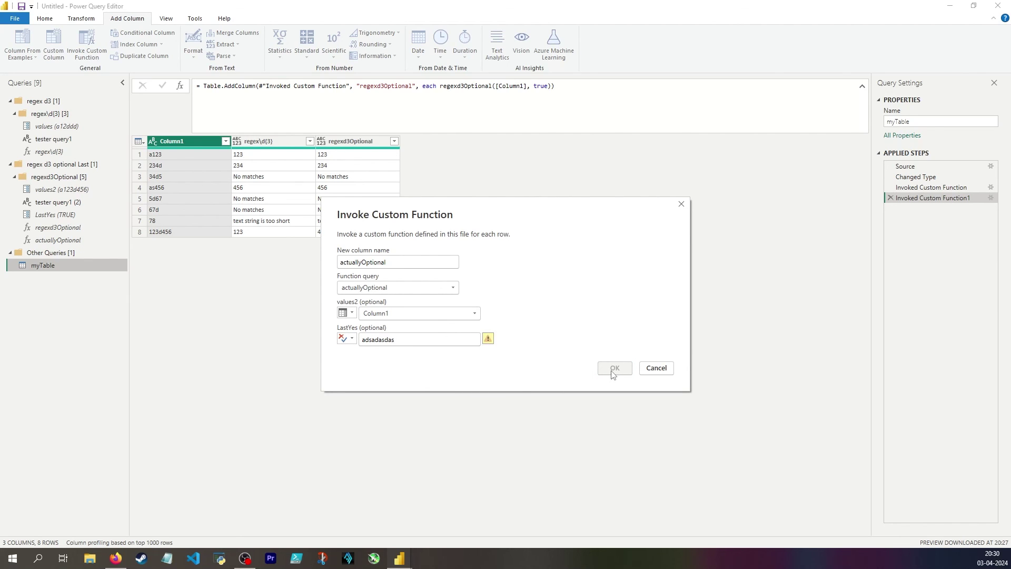
double_click(401, 339)
key(BackSpace)
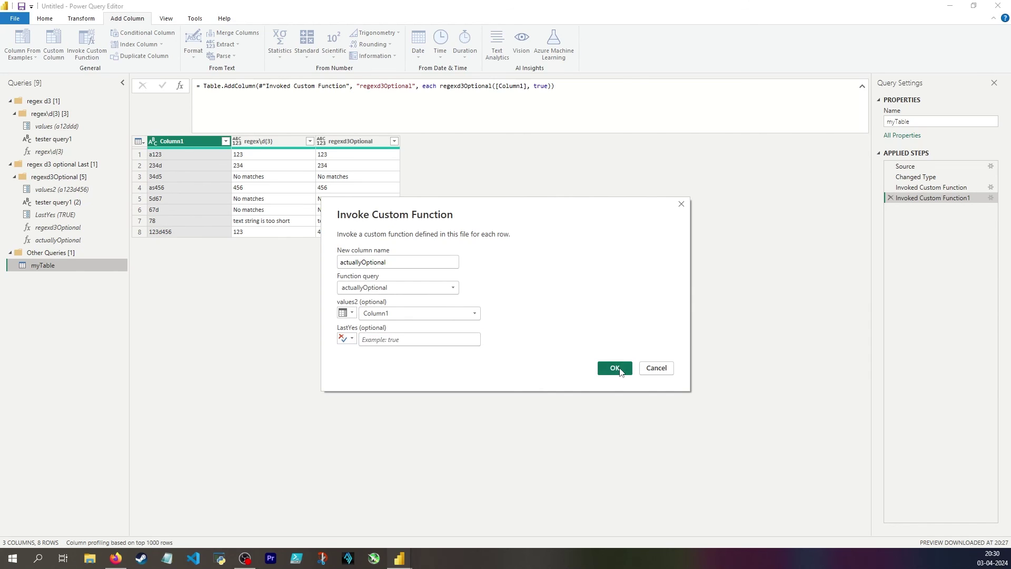
click(614, 368)
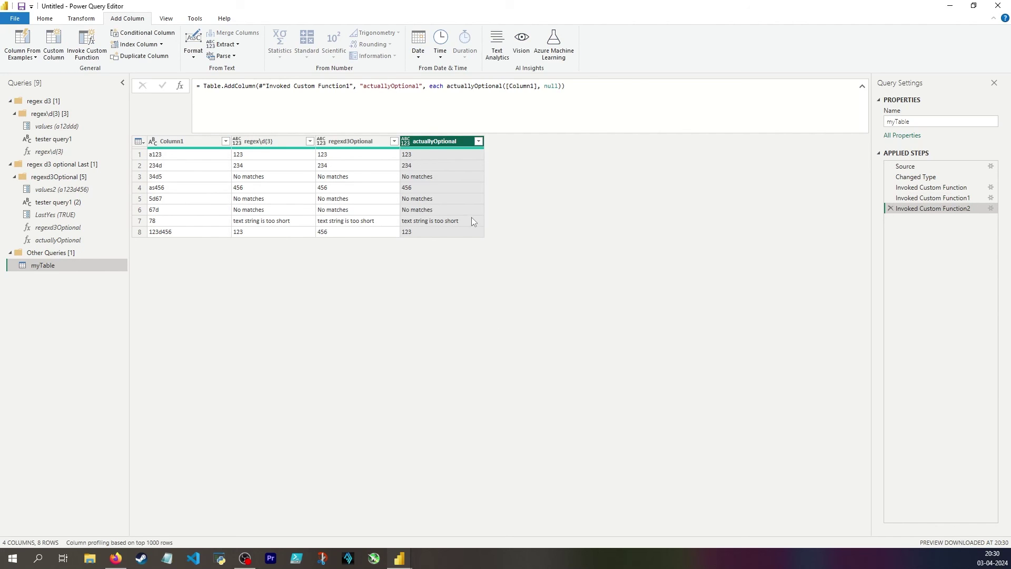
Step: Test the actuallyOptional column formula in myTable with "aa" as its second argument and check the first row
double_click(550, 86)
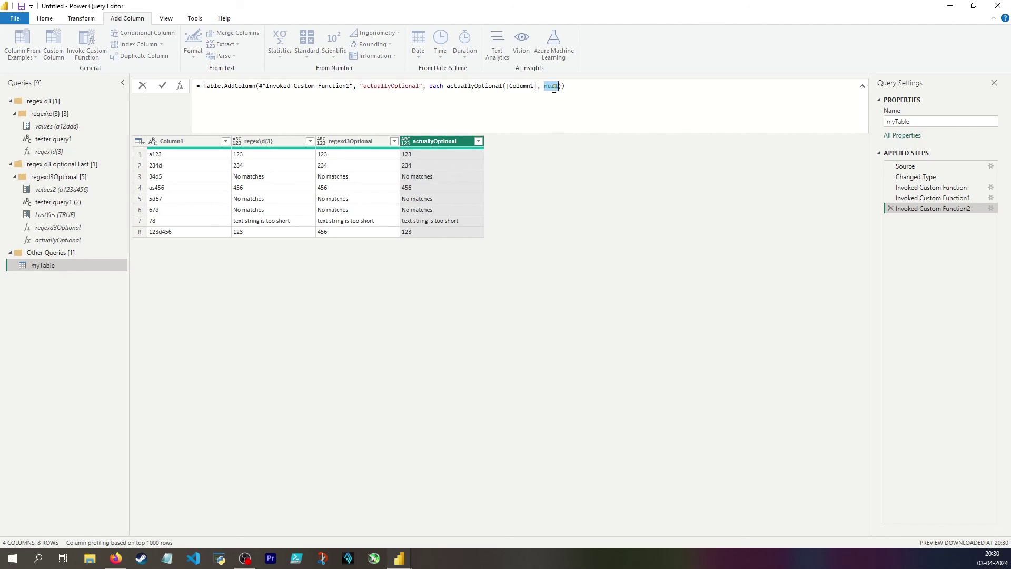
key(BackSpace)
text("aa")
key(Return)
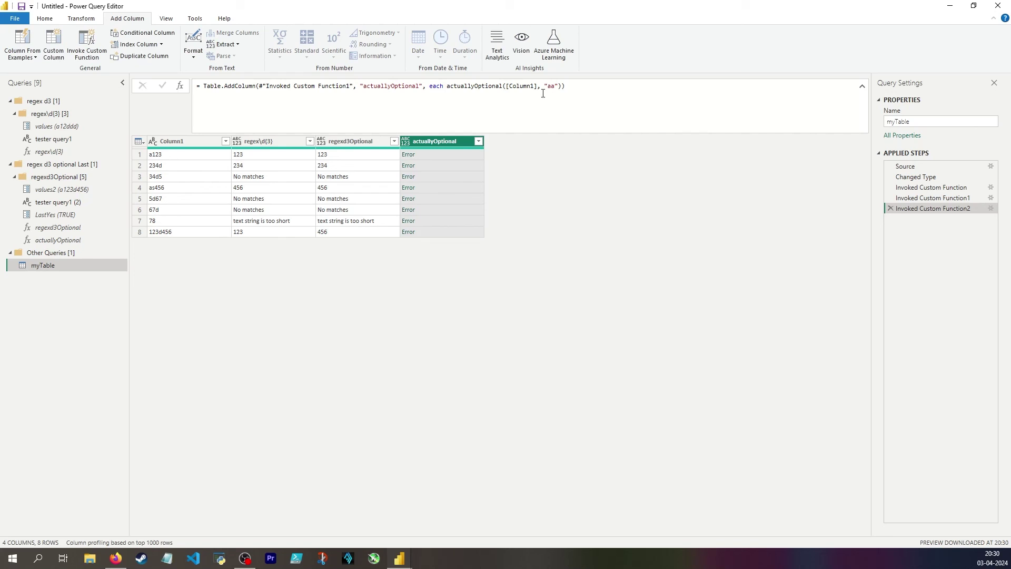
click(454, 156)
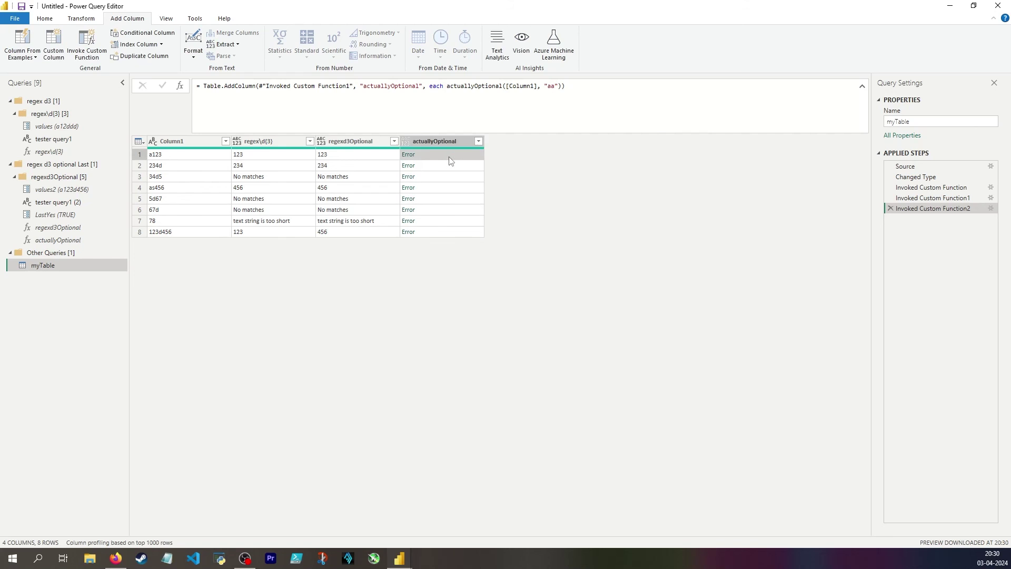
Step: In actuallyOptional, declare the optional LastYes parameter as type any
click(73, 240)
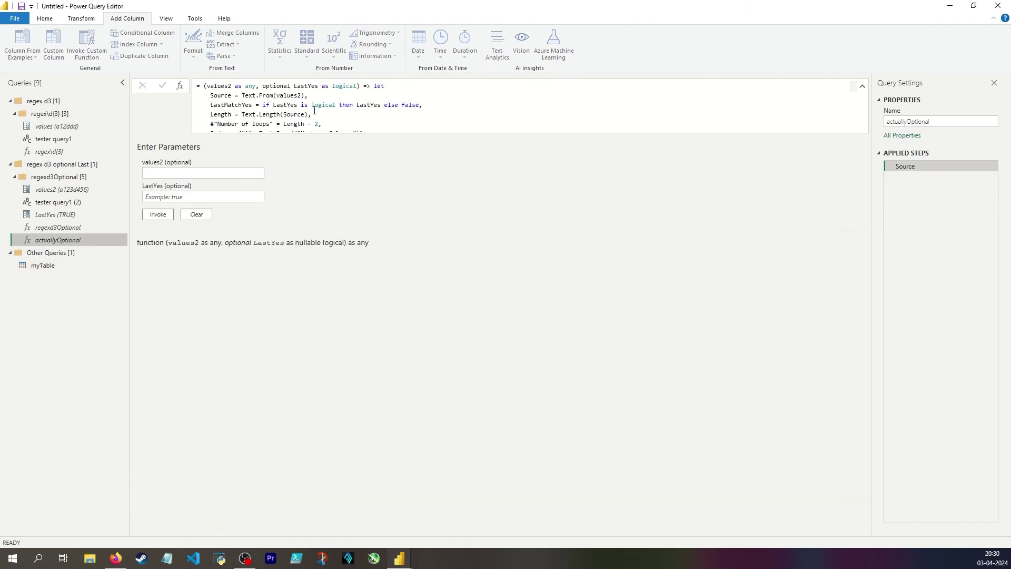
double_click(337, 85)
text(any)
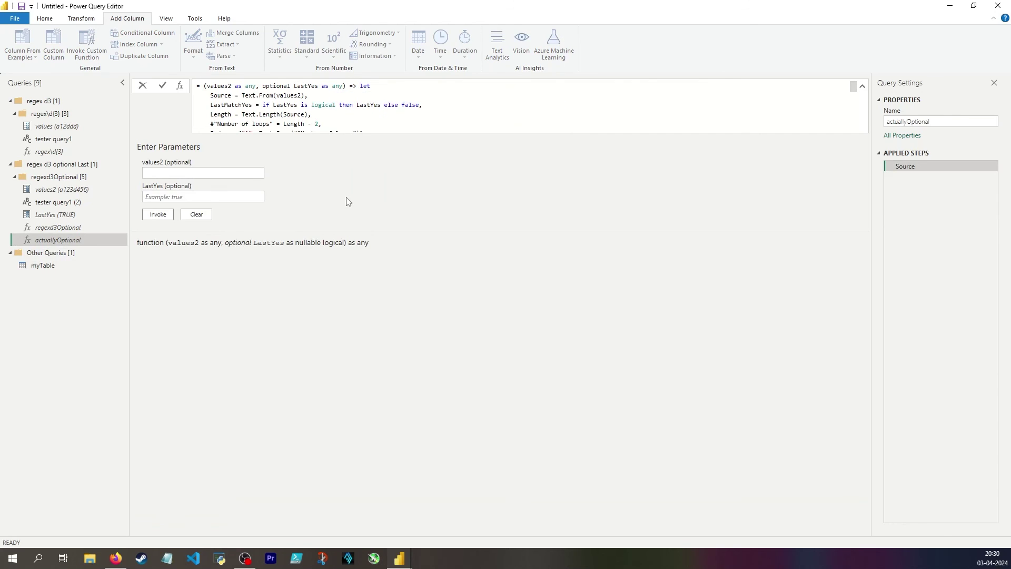
key(Return)
Step: Review the "LastYes is logical" condition in the LastMatchYes line of actuallyOptional
drag(262, 105, 336, 106)
double_click(335, 105)
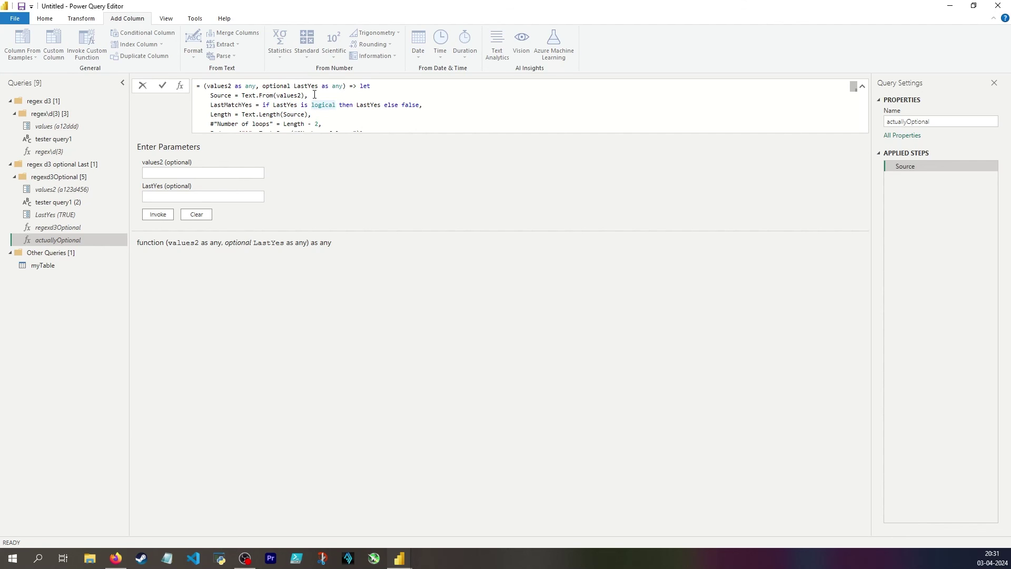
drag(301, 104, 340, 105)
click(311, 105)
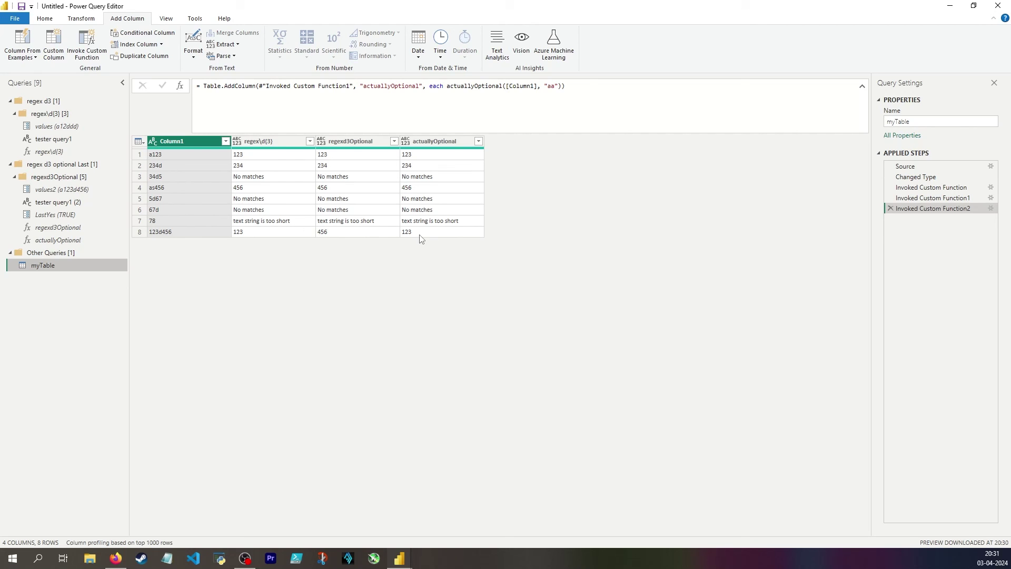
Step: Test the actuallyOptional column formula in myTable with false and with true as its second argument
drag(544, 86, 557, 86)
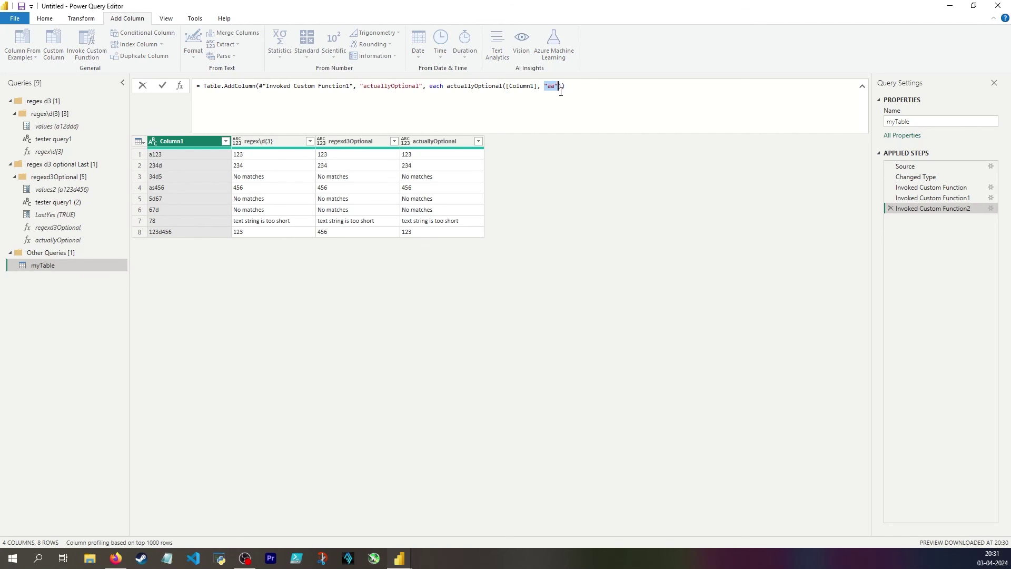
text(f)
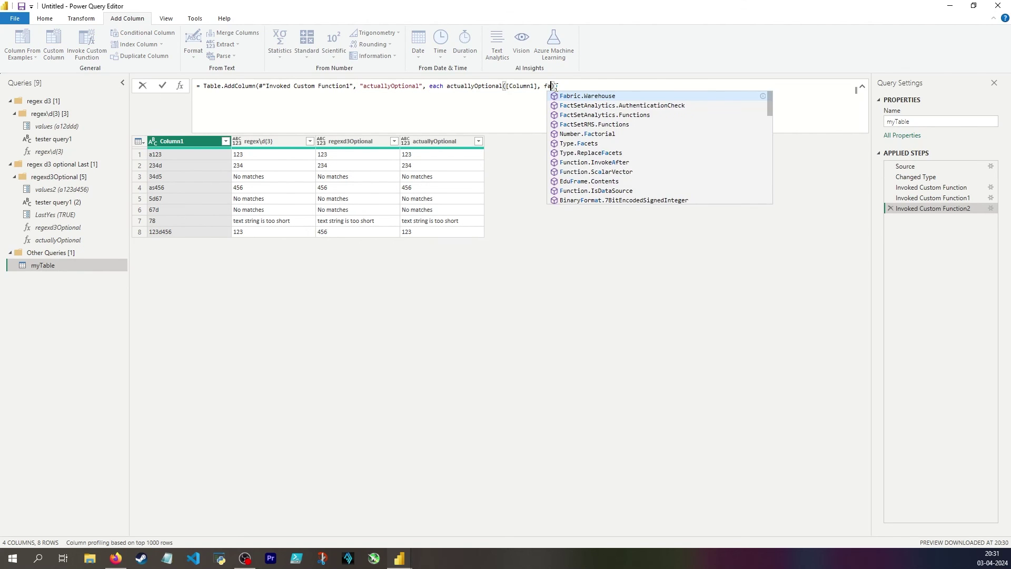
text(alse)
key(Return)
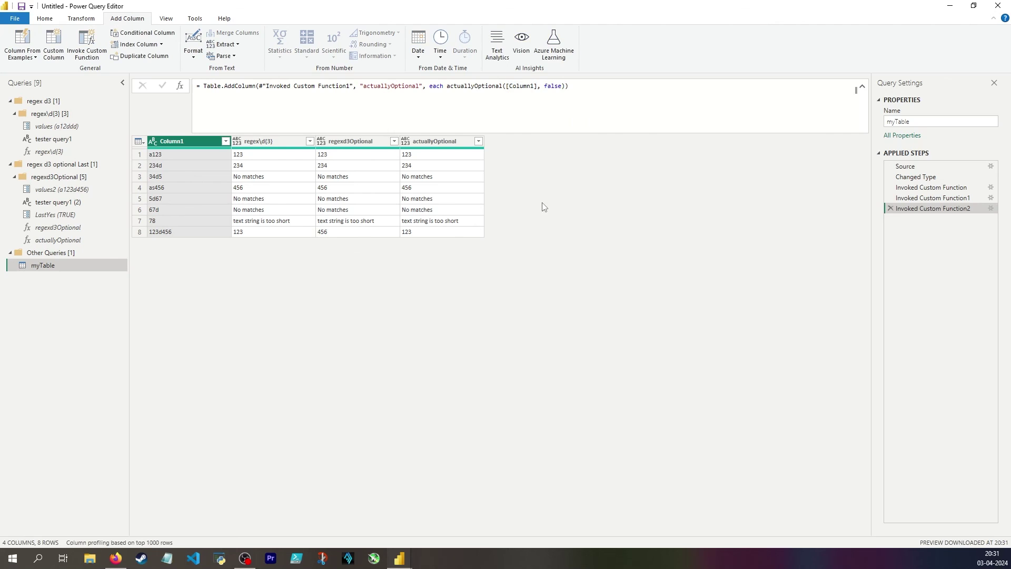
double_click(555, 86)
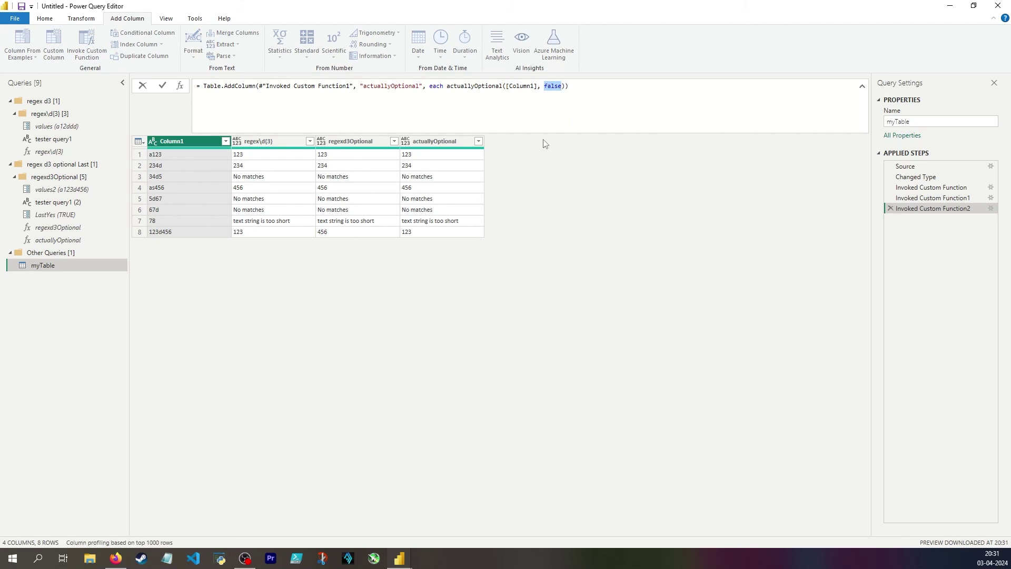
text(true)
key(Return)
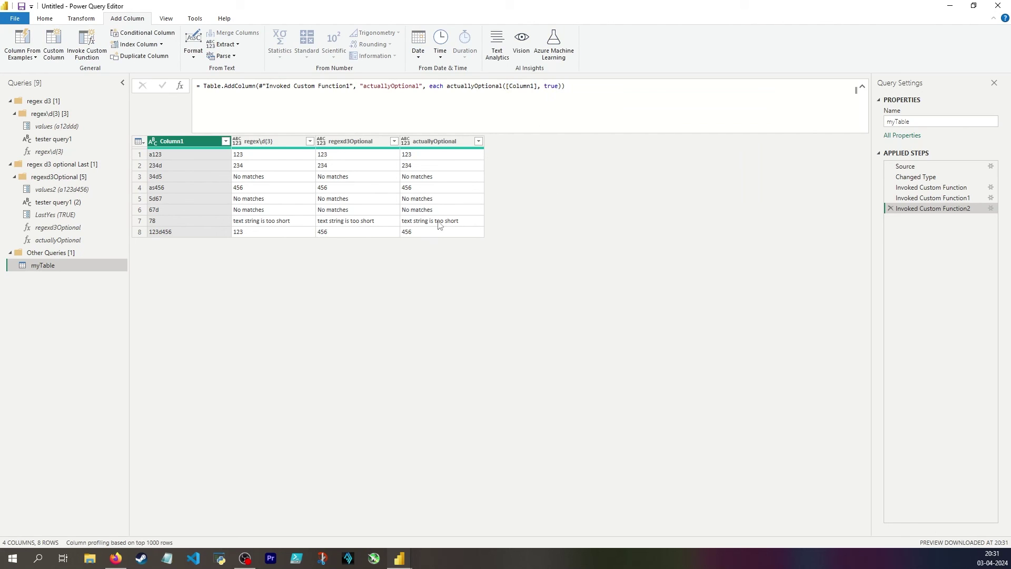
Step: Remove the second argument from the myTable column formula so it calls actuallyOptional([Column1]) only
double_click(551, 86)
key(BackSpace)
key(BackSpace)
key(Return)
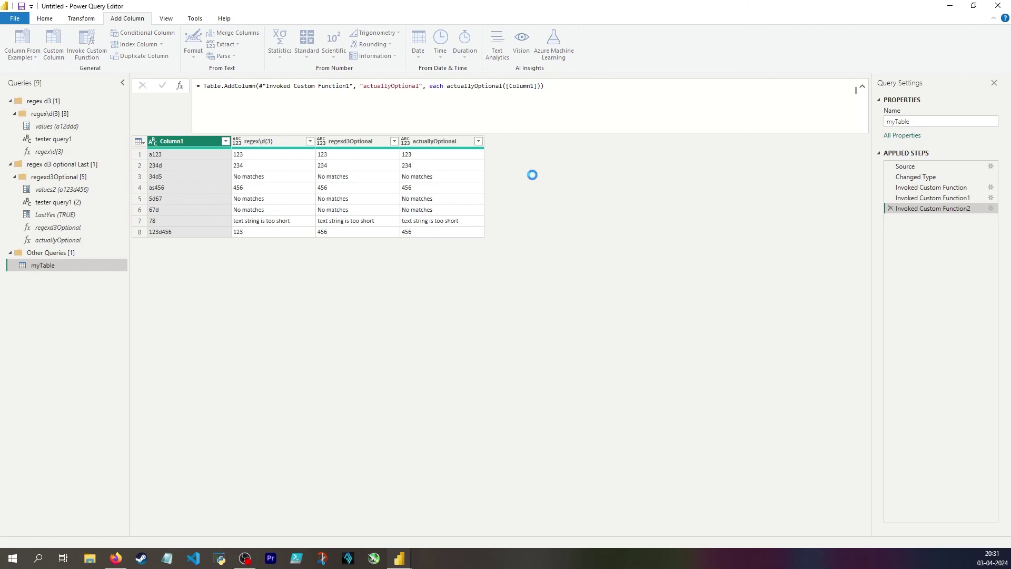